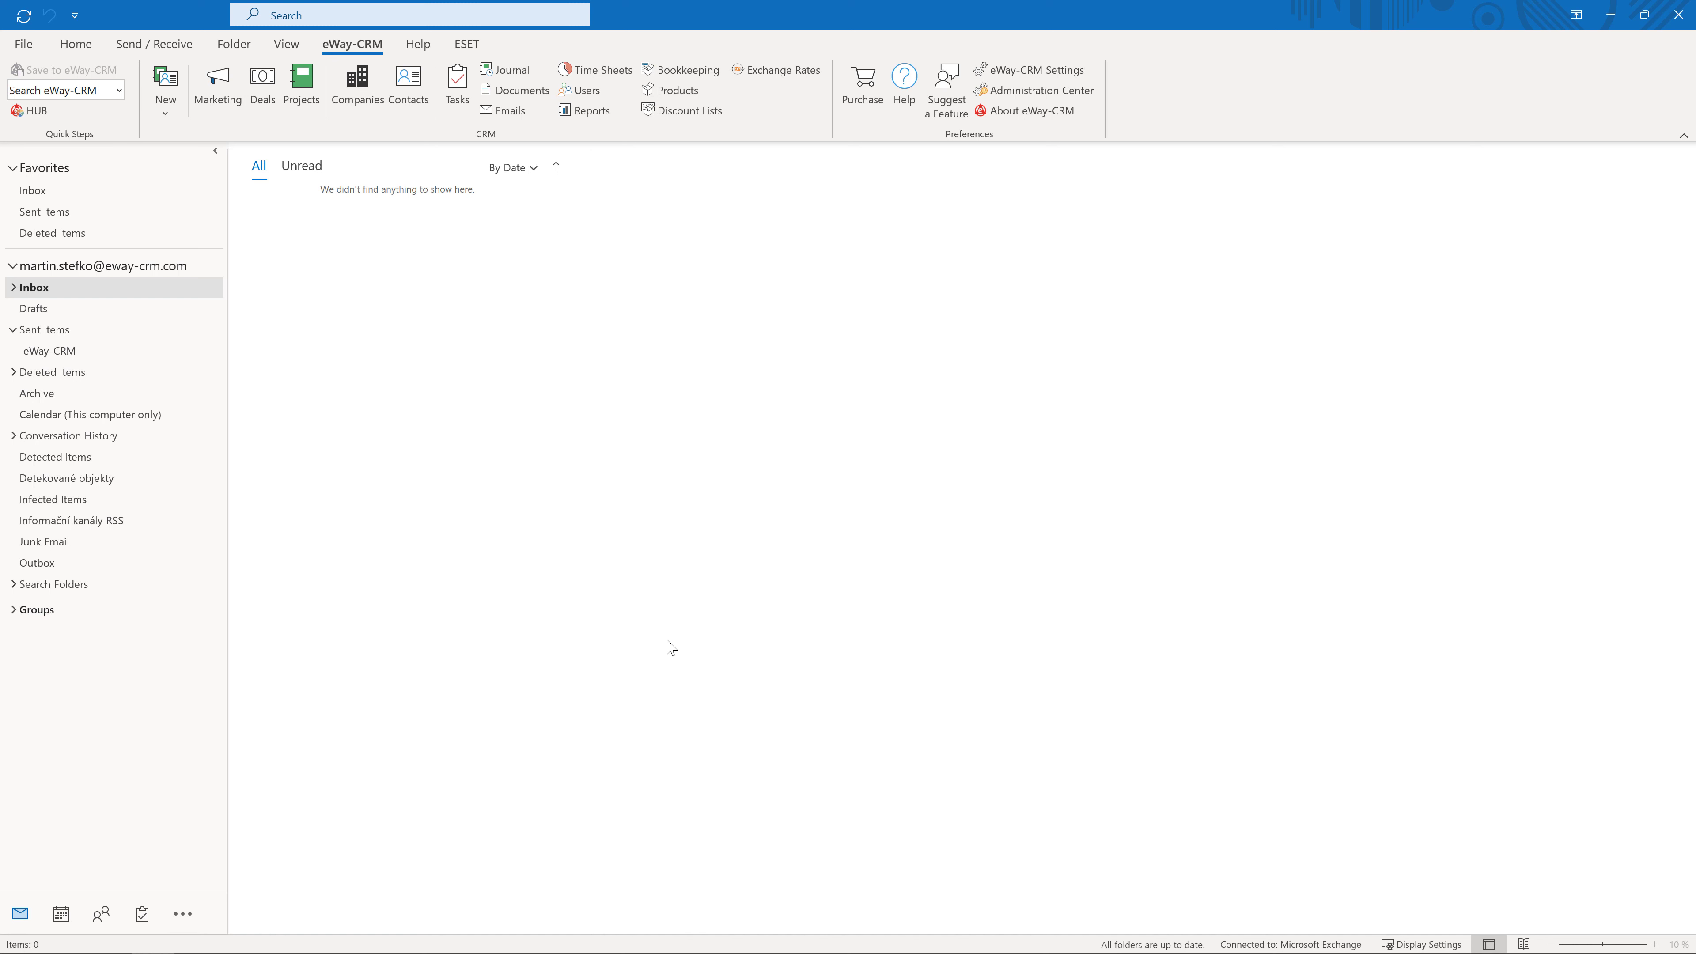
# Open the projects list and add the Categories column directly after Project Manager.
pyautogui.click(311, 100)
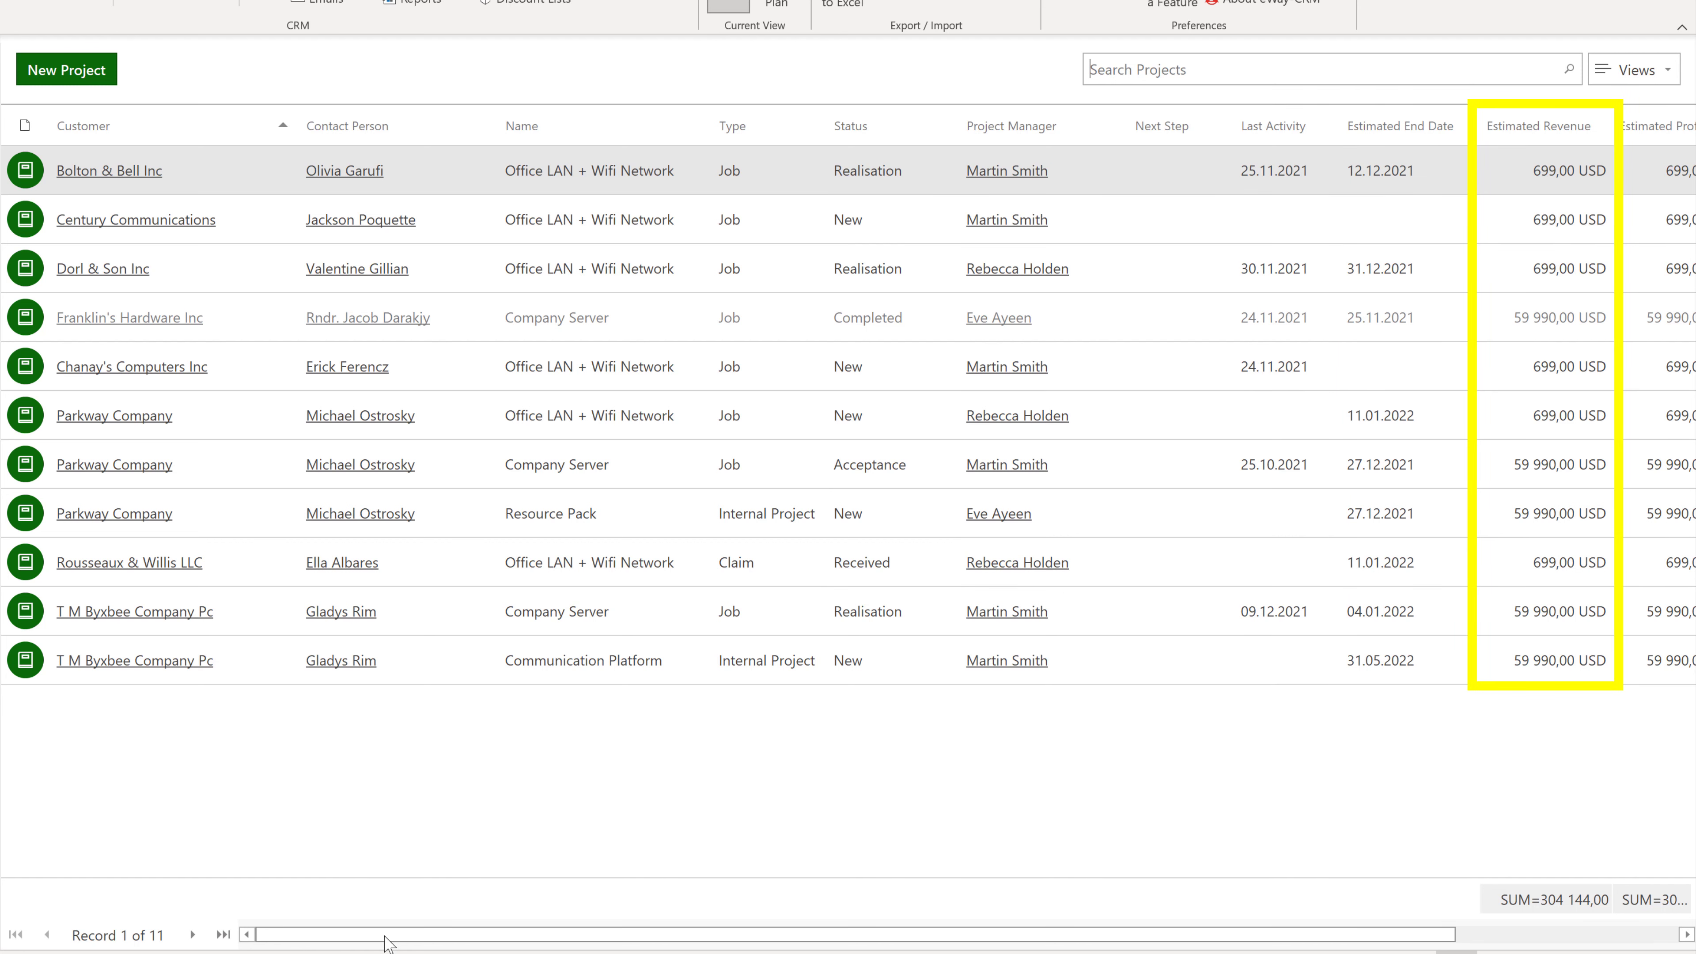
pyautogui.moveTo(407, 934); pyautogui.dragTo(815, 945)
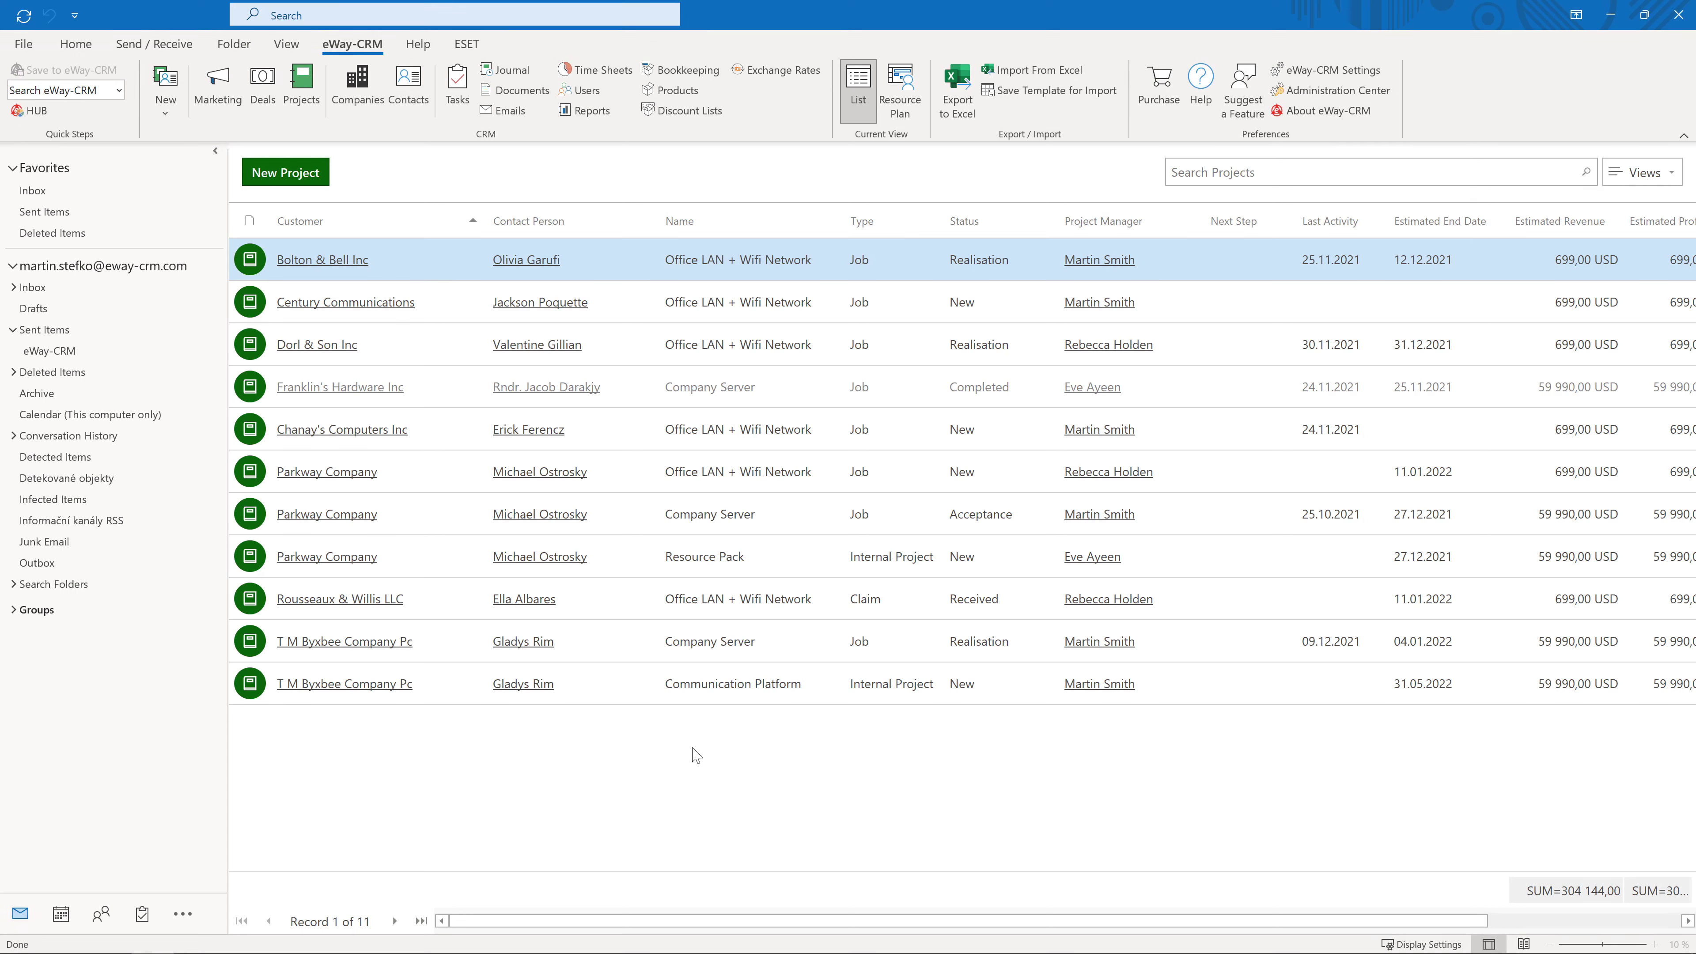
pyautogui.rightClick(772, 221)
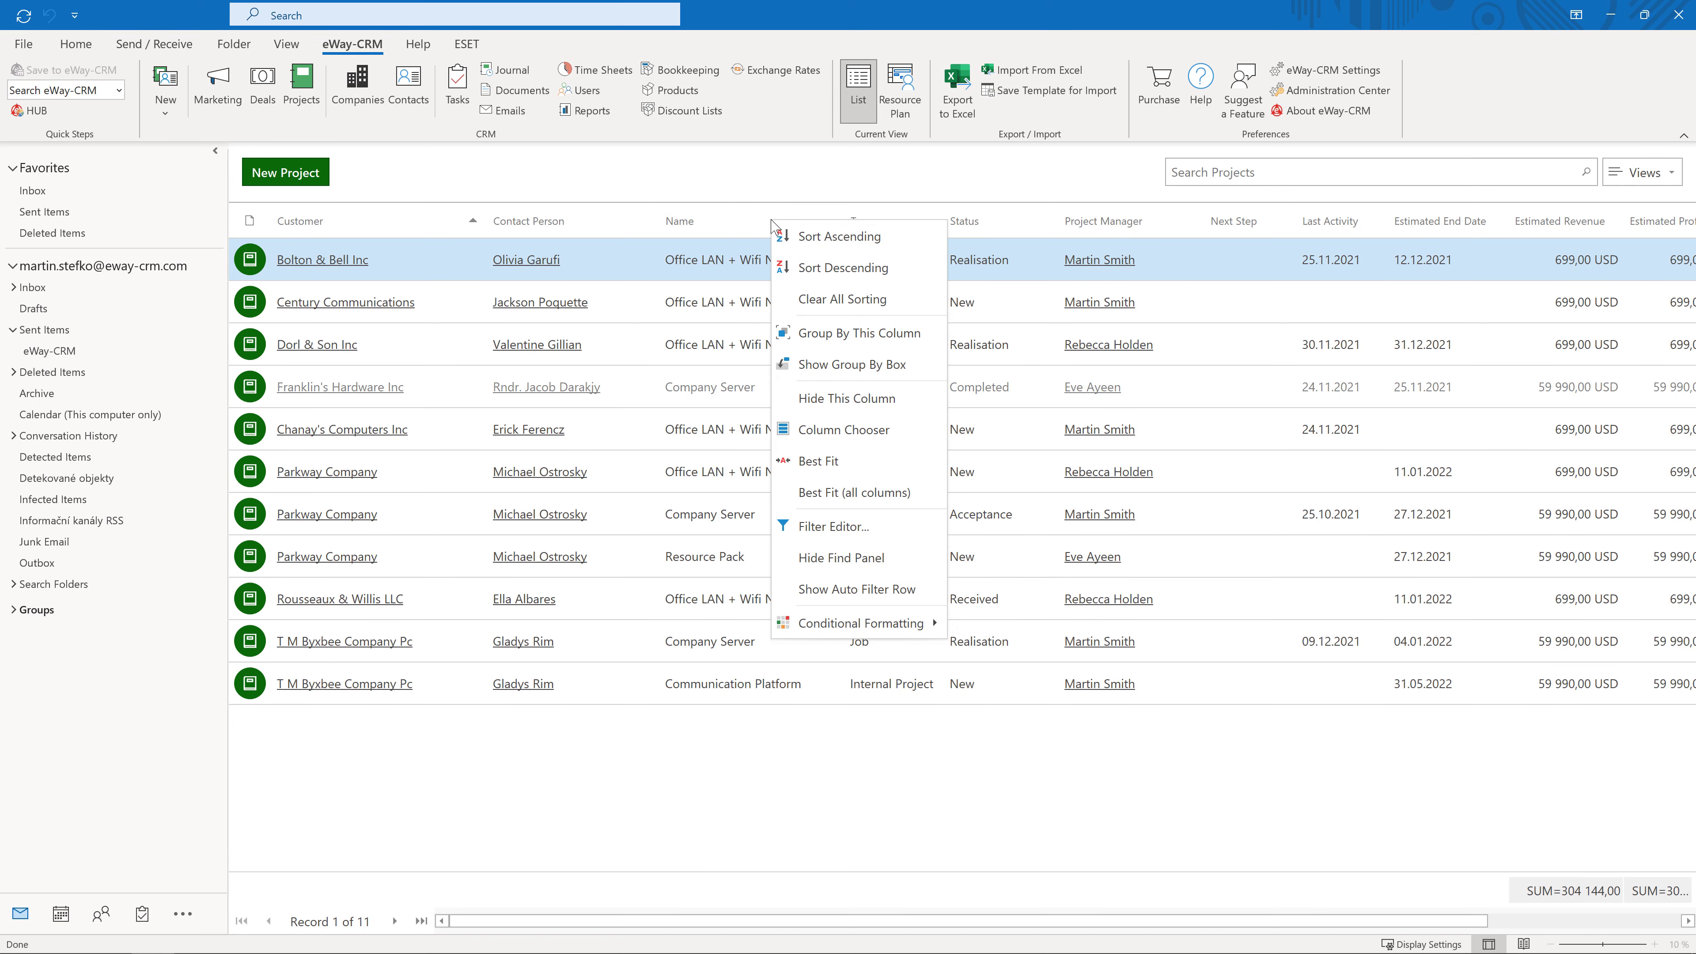
pyautogui.click(928, 431)
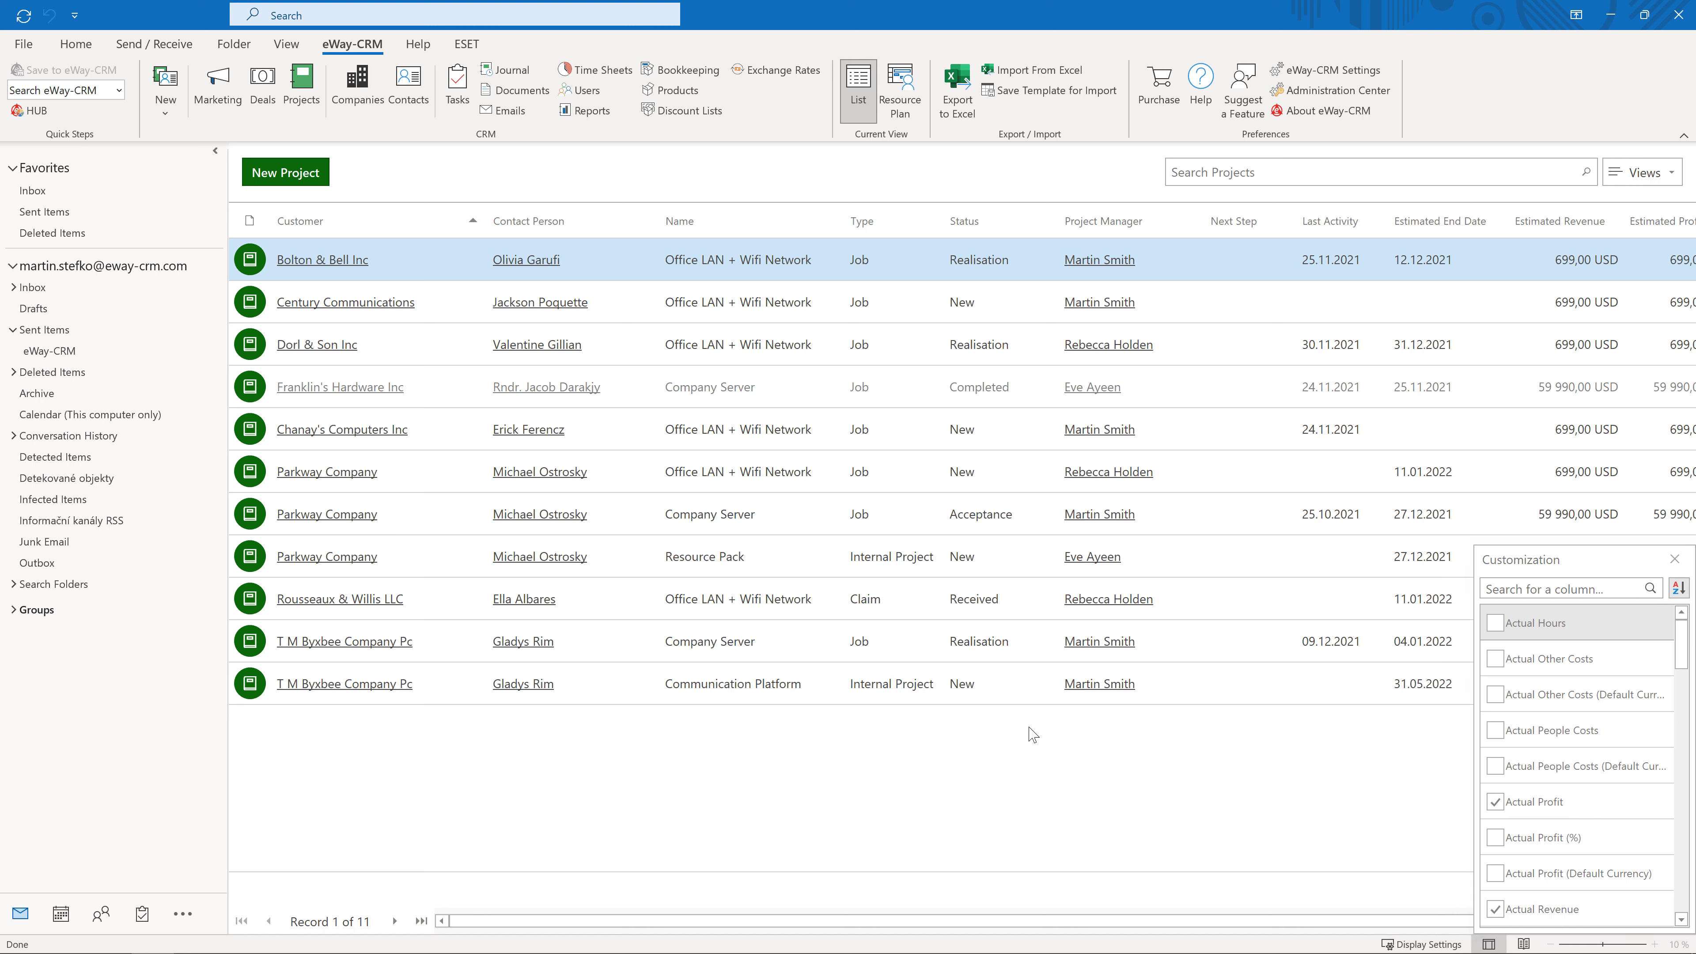
pyautogui.click(1591, 588)
pyautogui.write('ca')
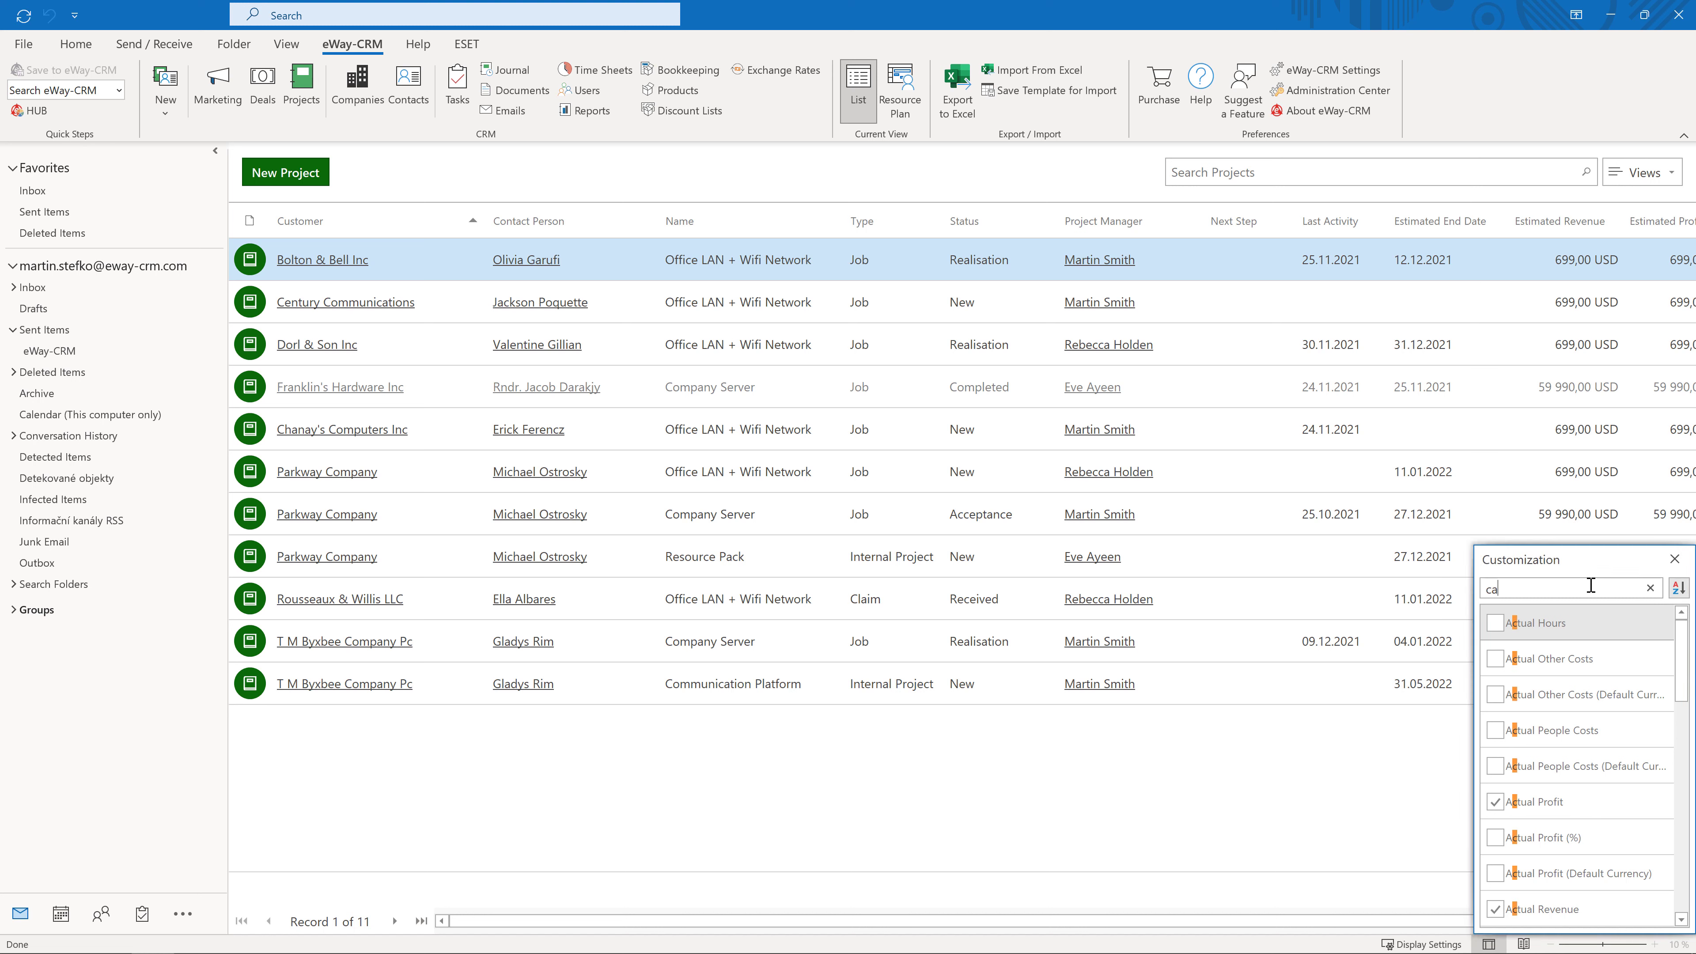
pyautogui.write('t')
pyautogui.moveTo(1564, 631); pyautogui.dragTo(1240, 251)
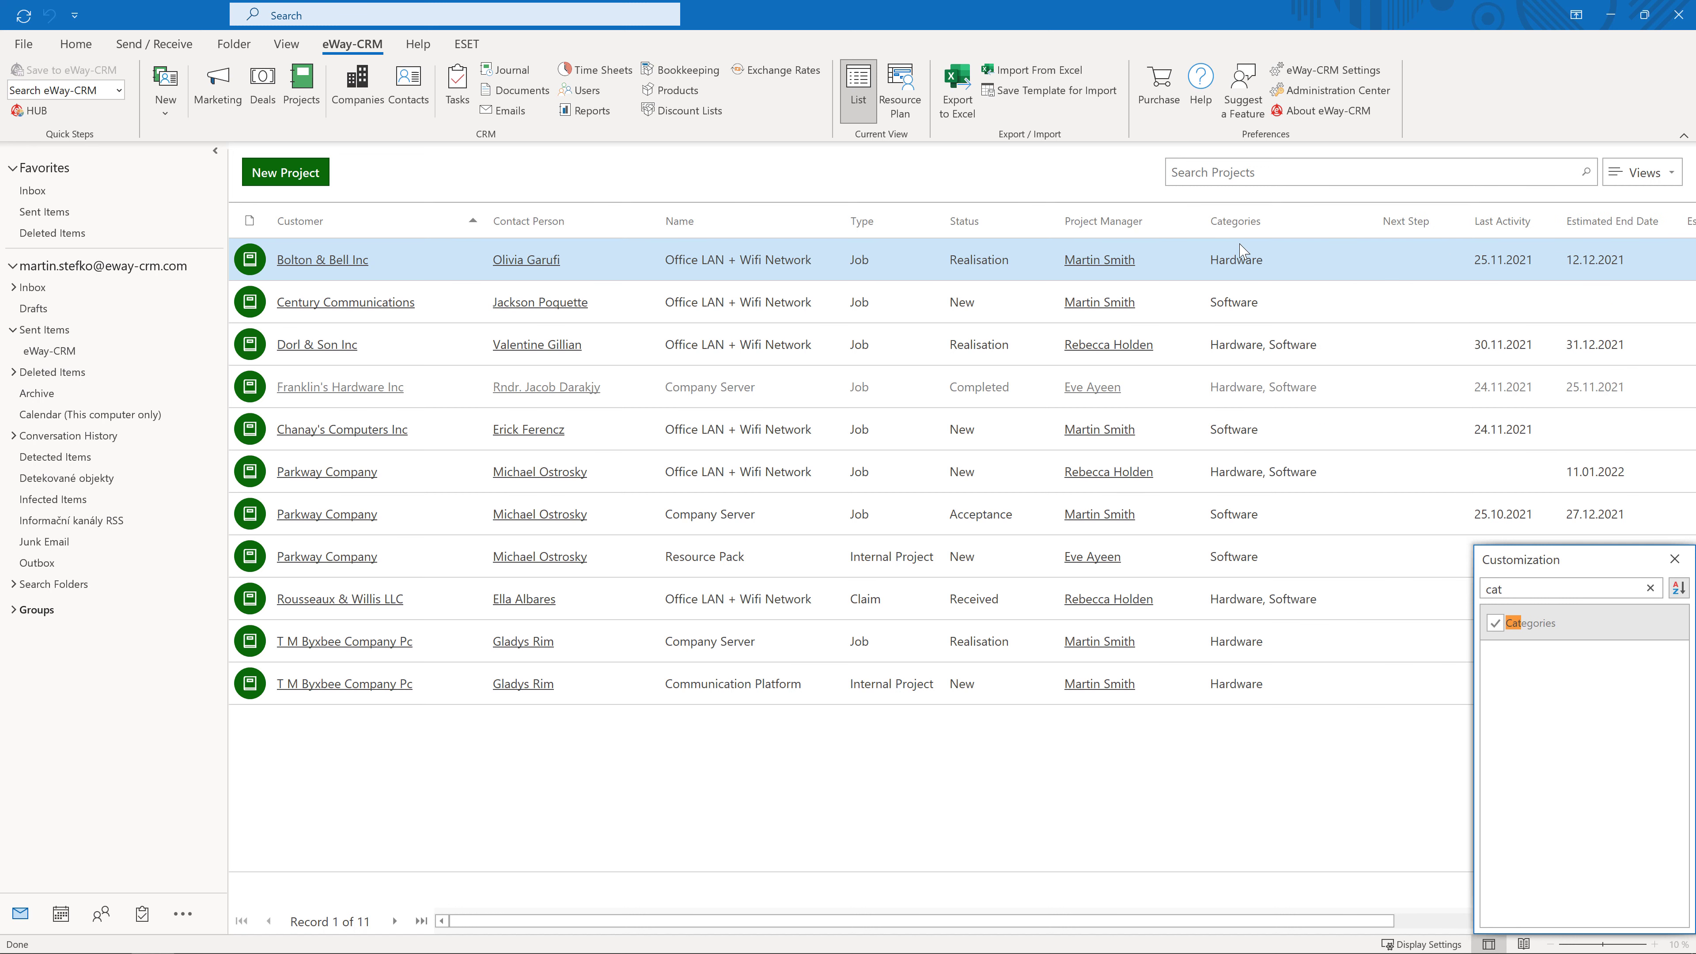
# Remove the Next Step and Last Activity columns from the projects list.
pyautogui.moveTo(1418, 221); pyautogui.dragTo(1010, 376)
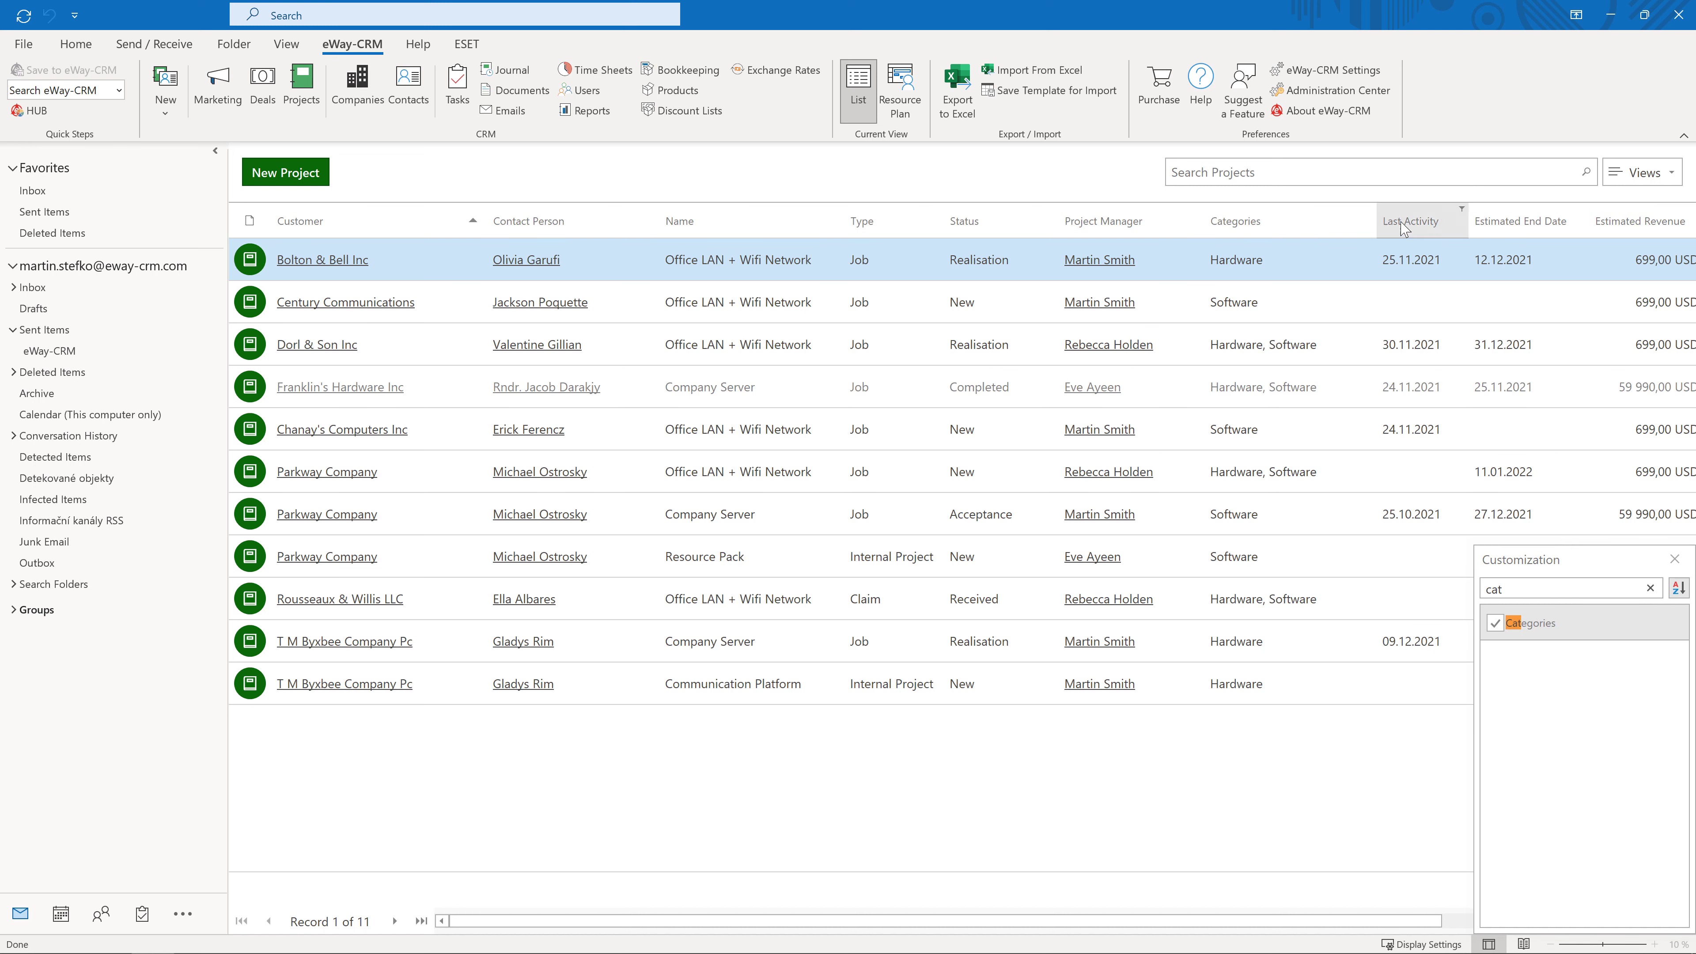
pyautogui.moveTo(1406, 229); pyautogui.dragTo(1066, 373)
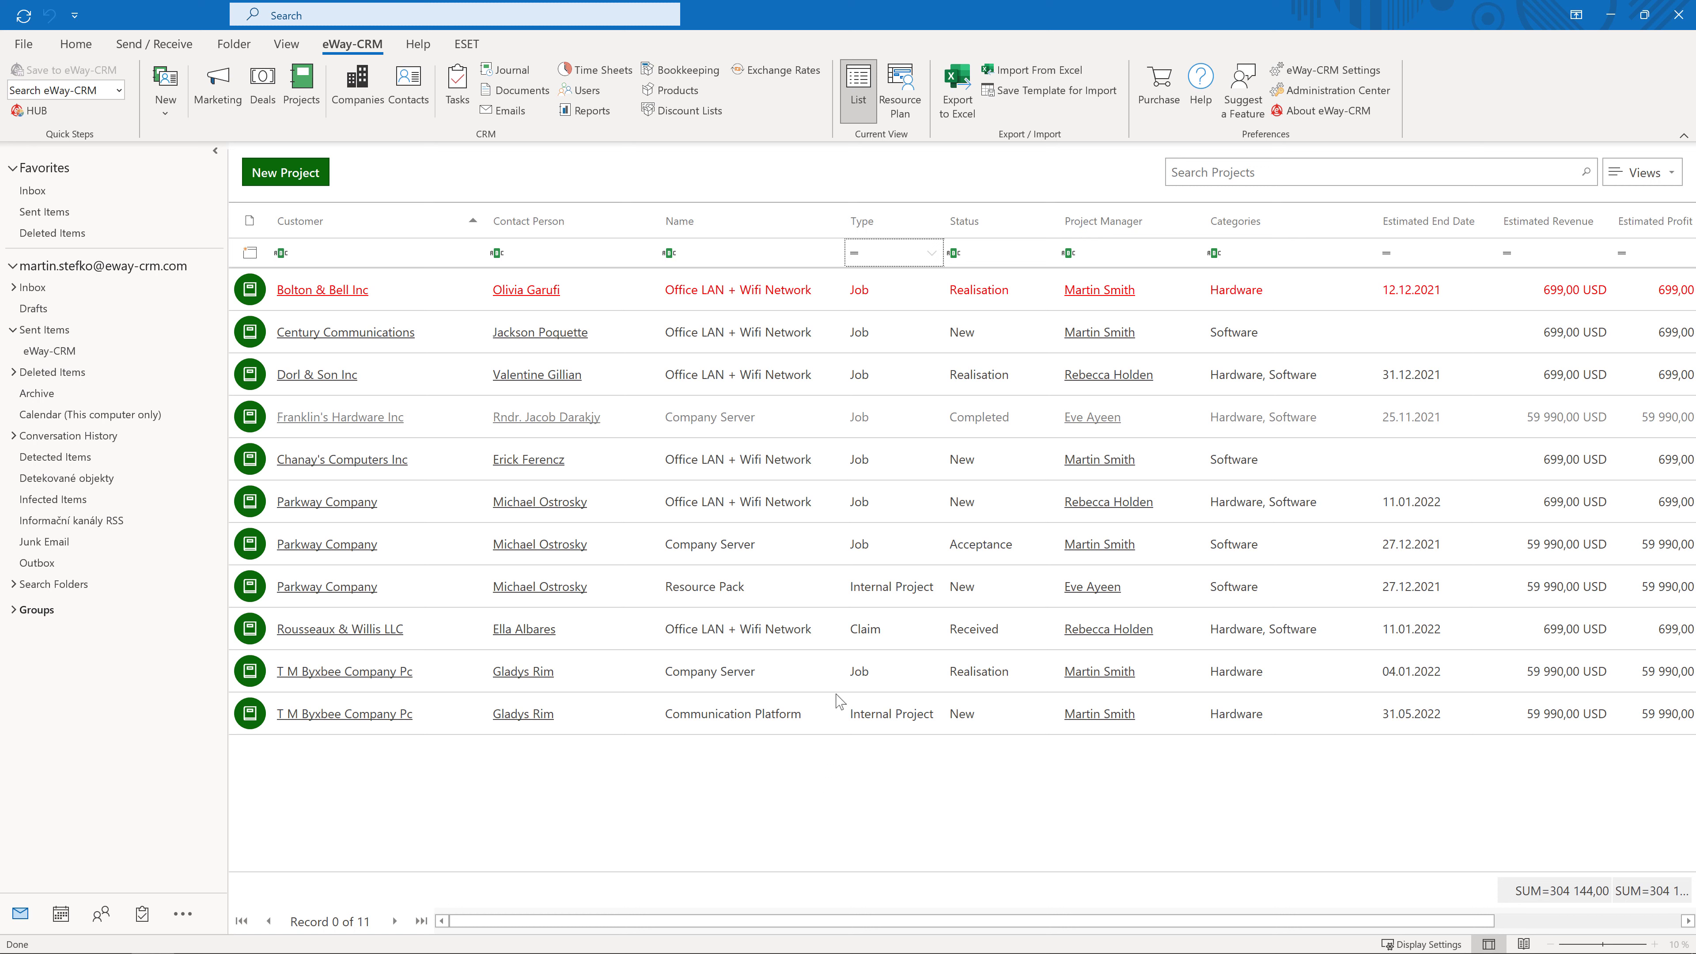
# Filter the projects to those whose Type does not equal Job, using the auto filter row.
pyautogui.click(898, 262)
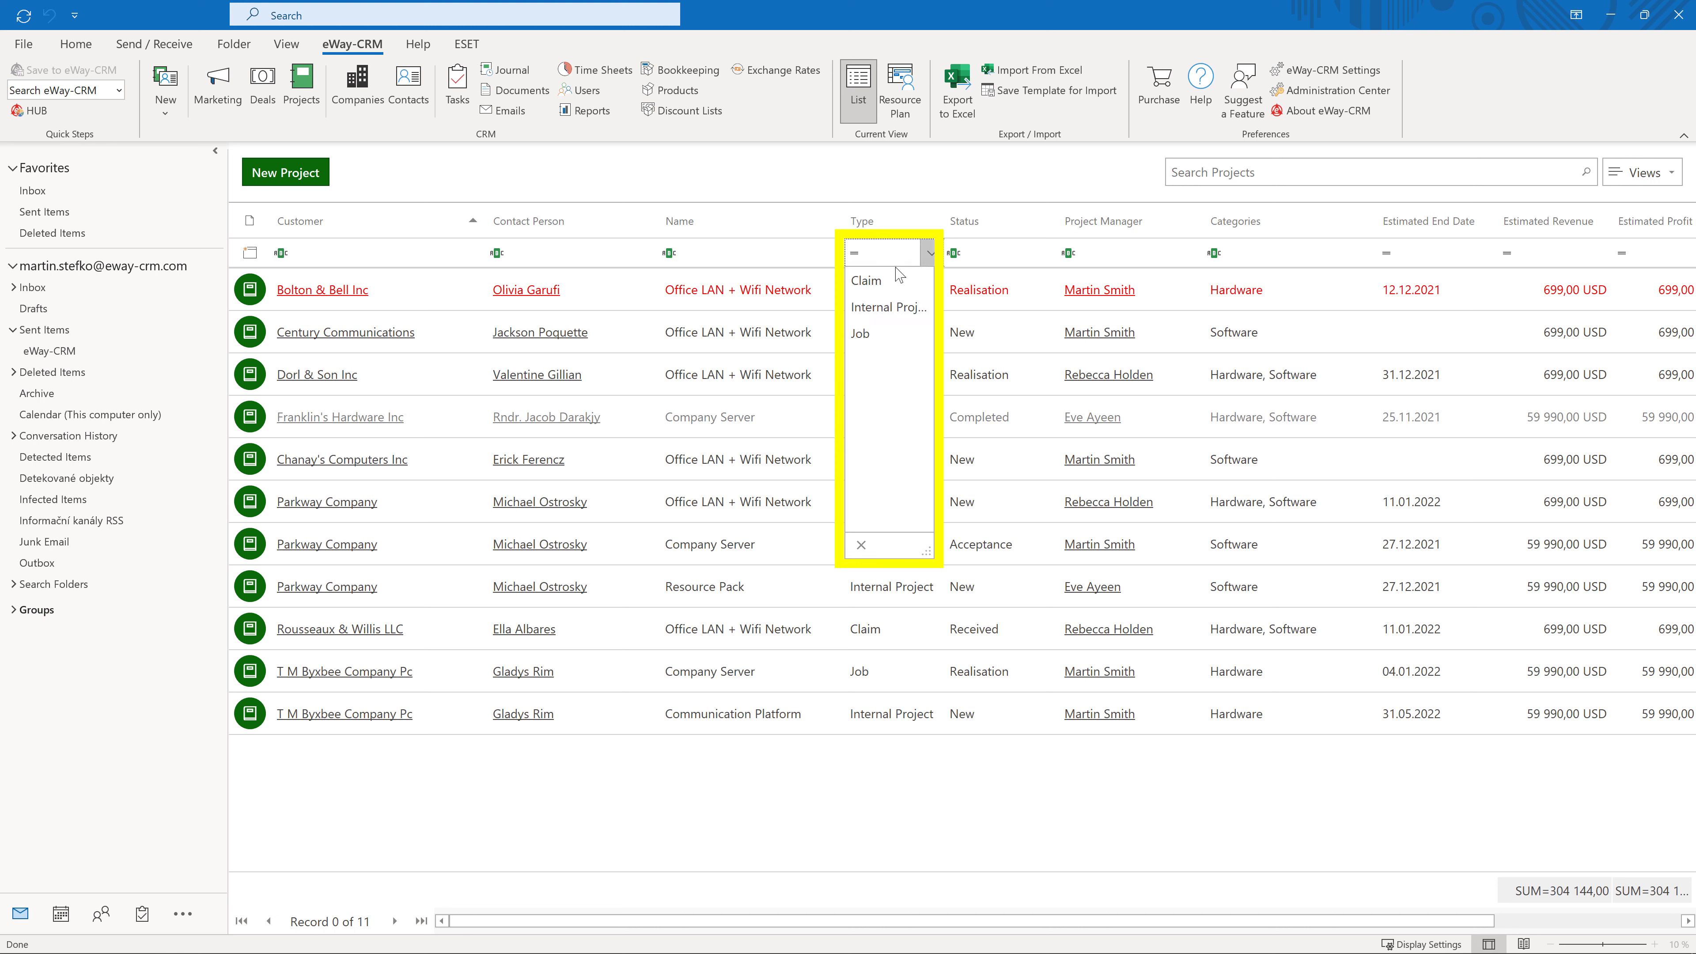
pyautogui.click(892, 334)
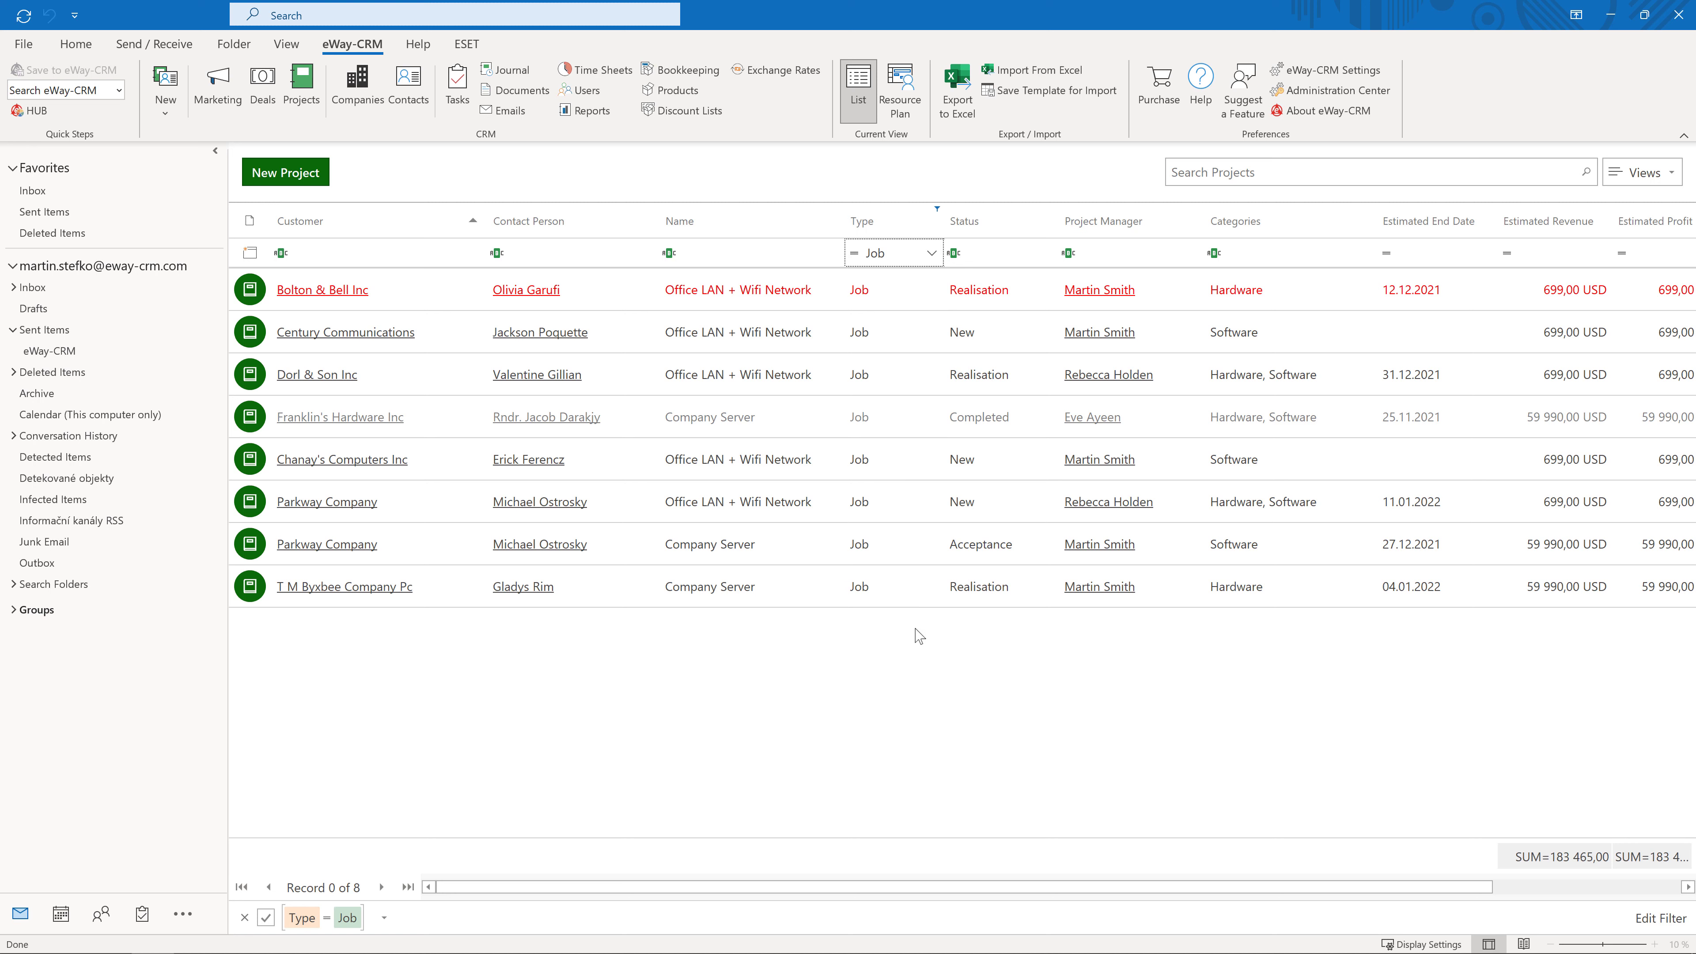
pyautogui.click(855, 254)
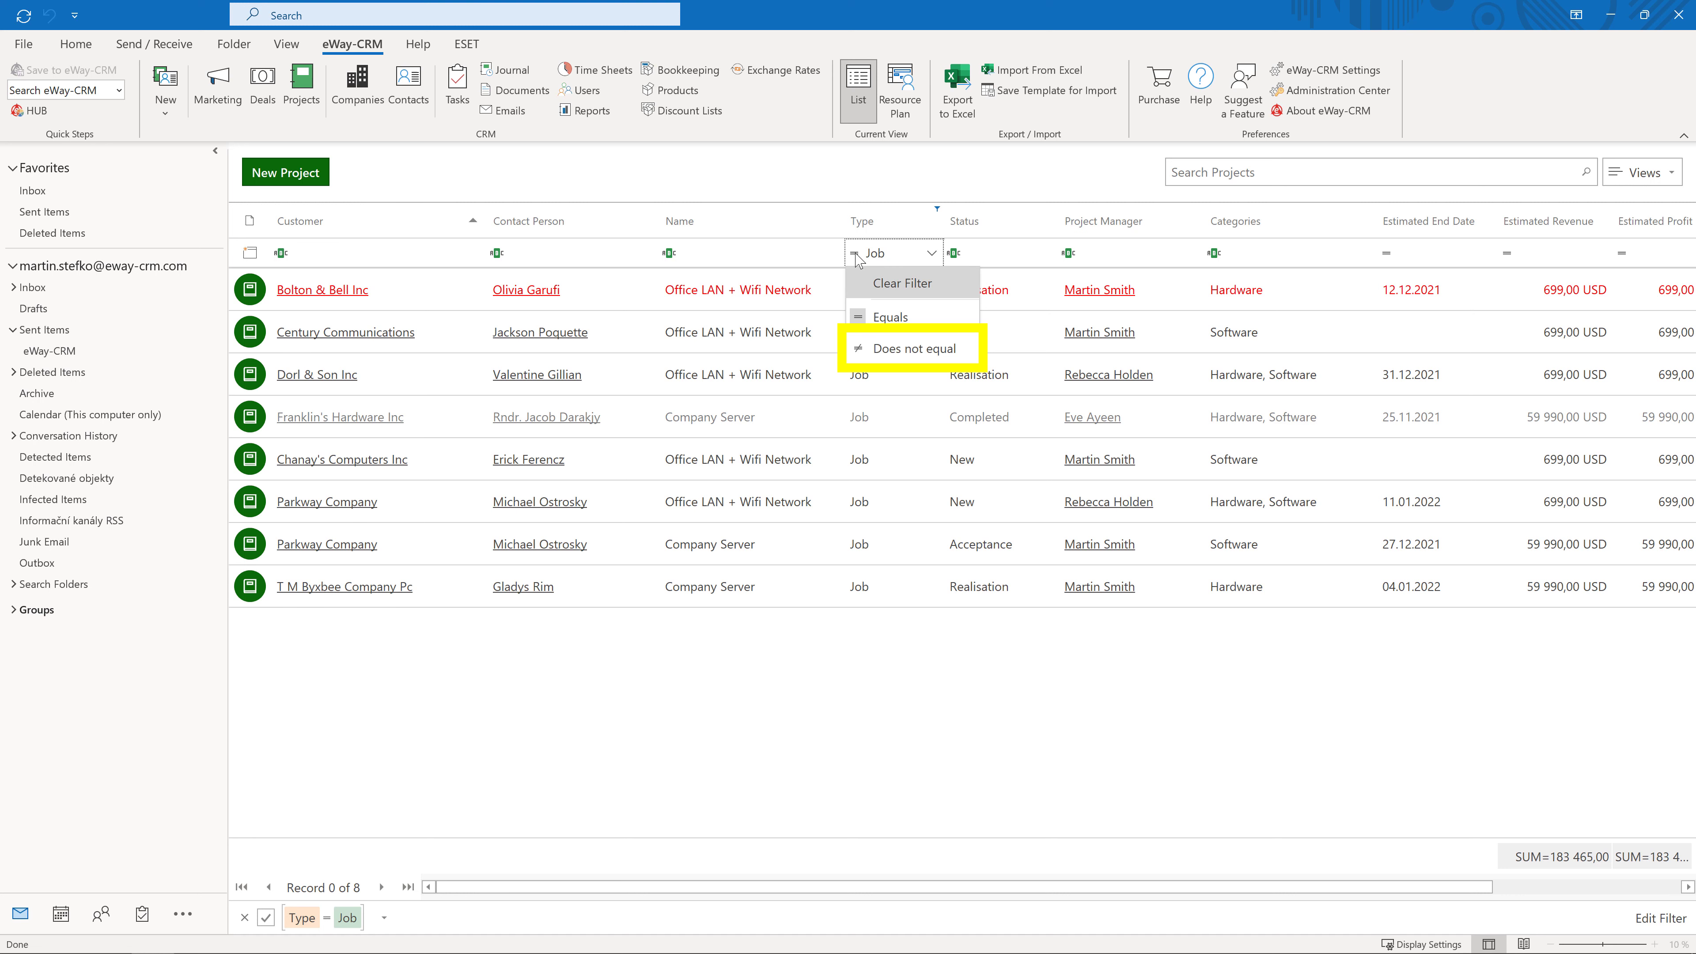
pyautogui.click(968, 349)
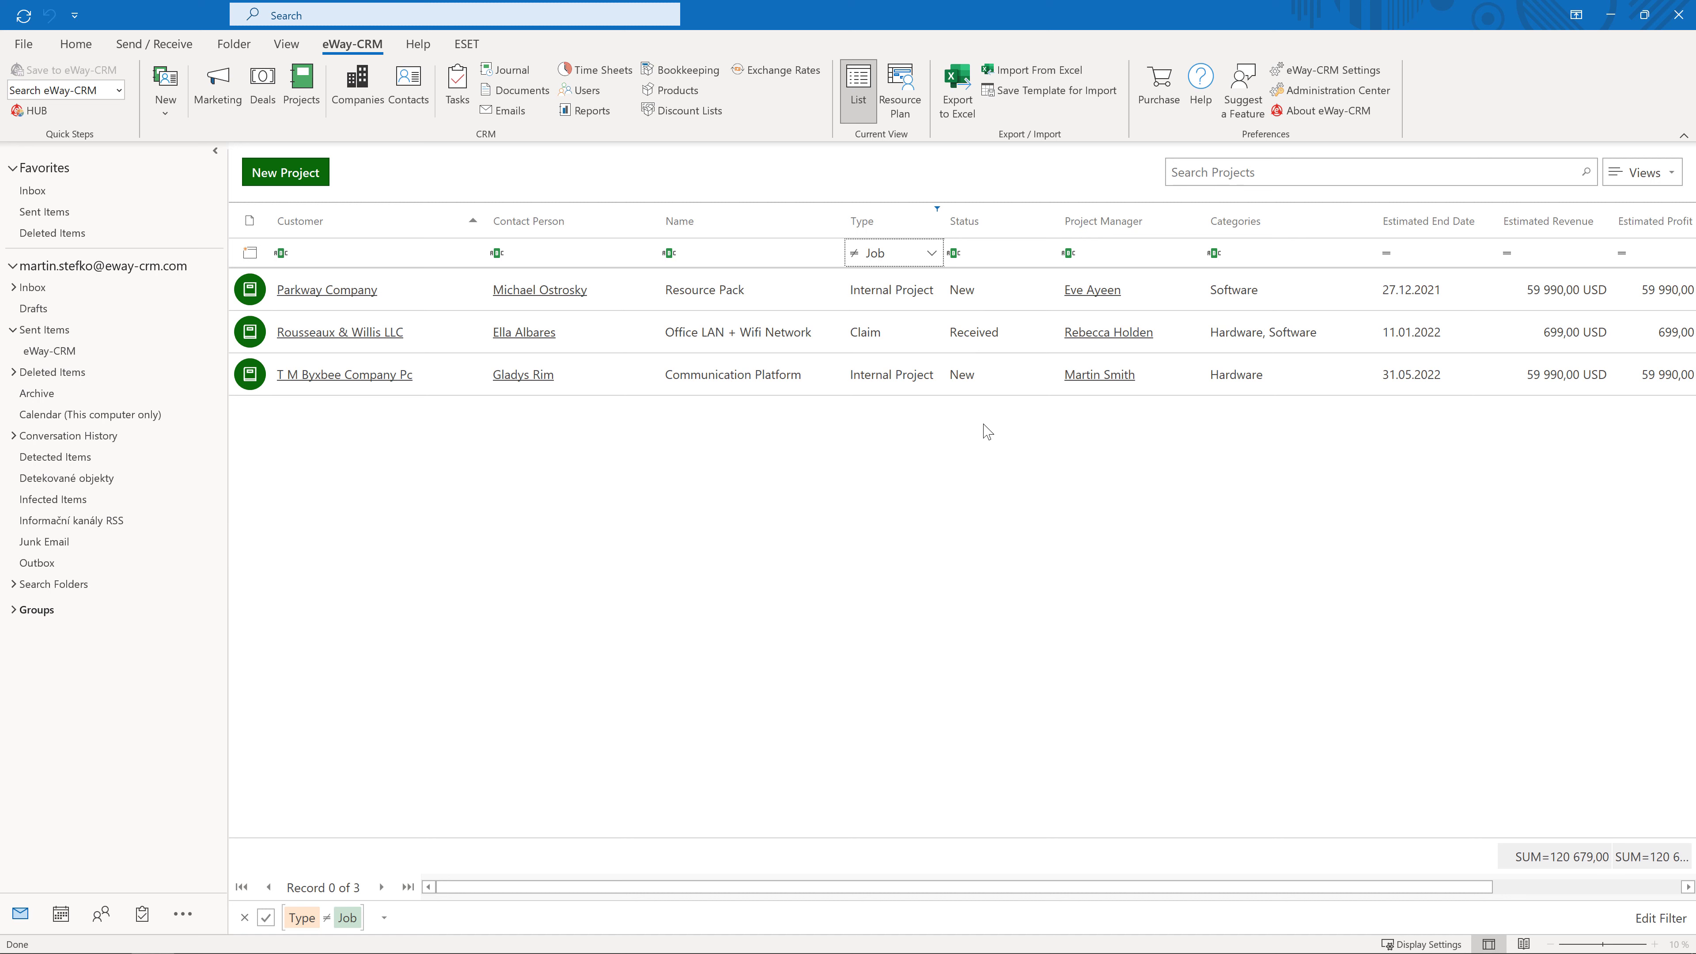
# Filter Estimated End Date to be greater than or equal to 28.12.2021 and clear all active filters from the list.
pyautogui.click(1459, 257)
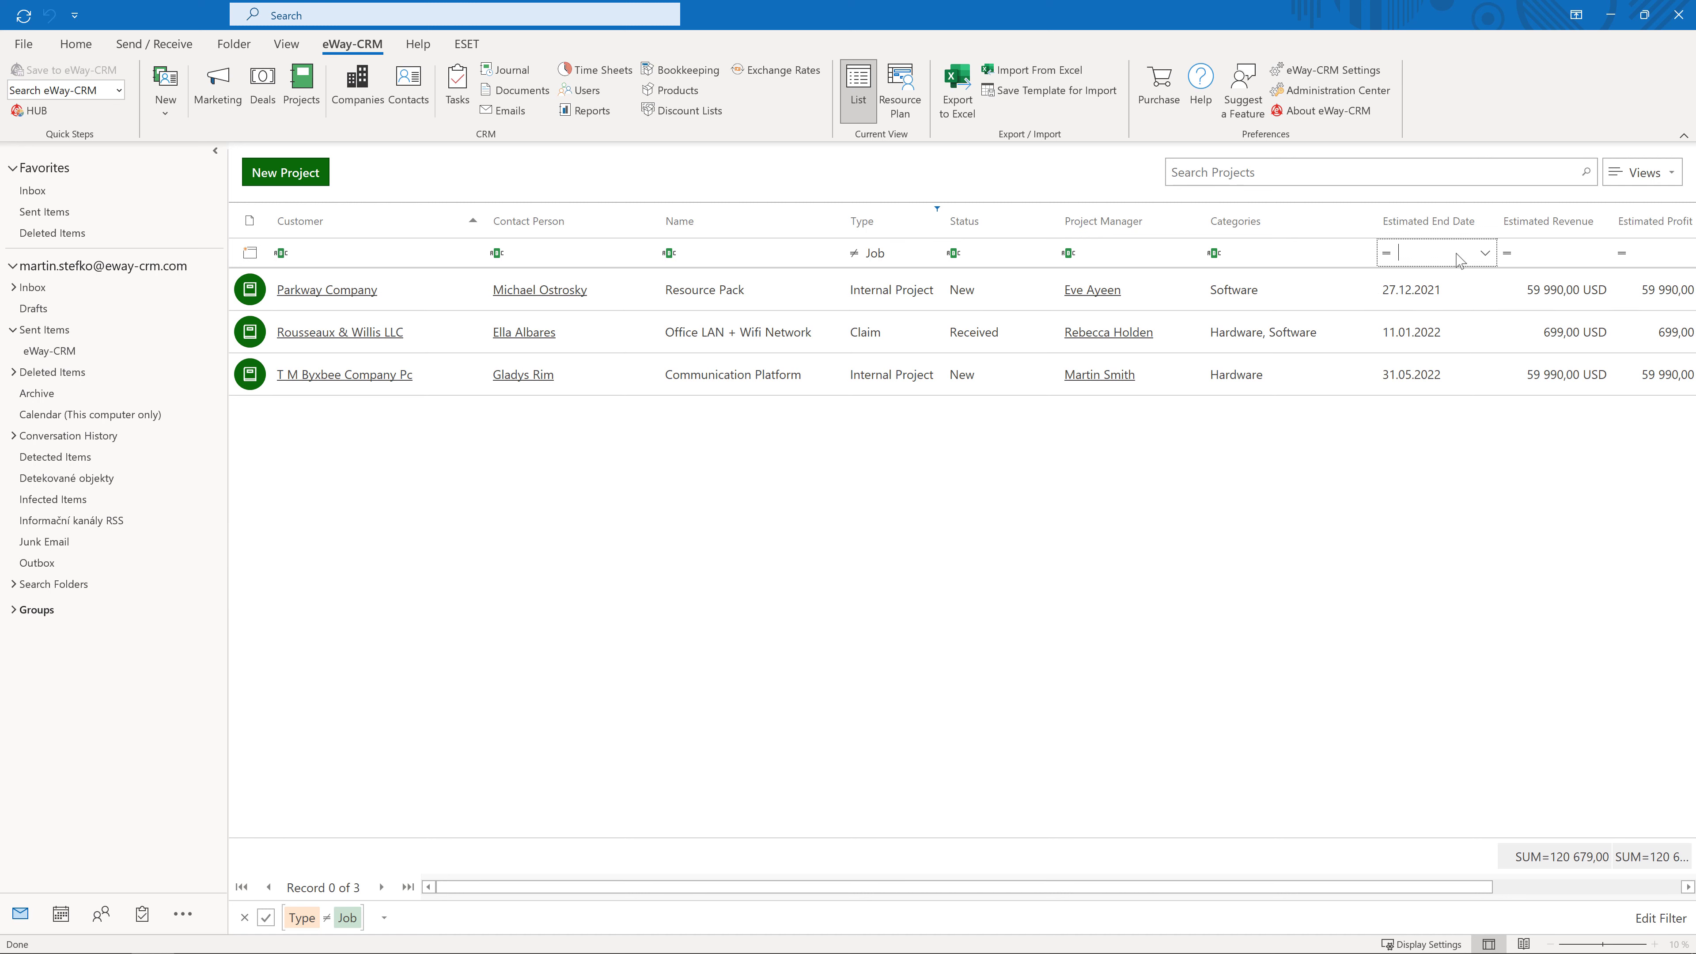
pyautogui.click(1488, 254)
pyautogui.click(1444, 474)
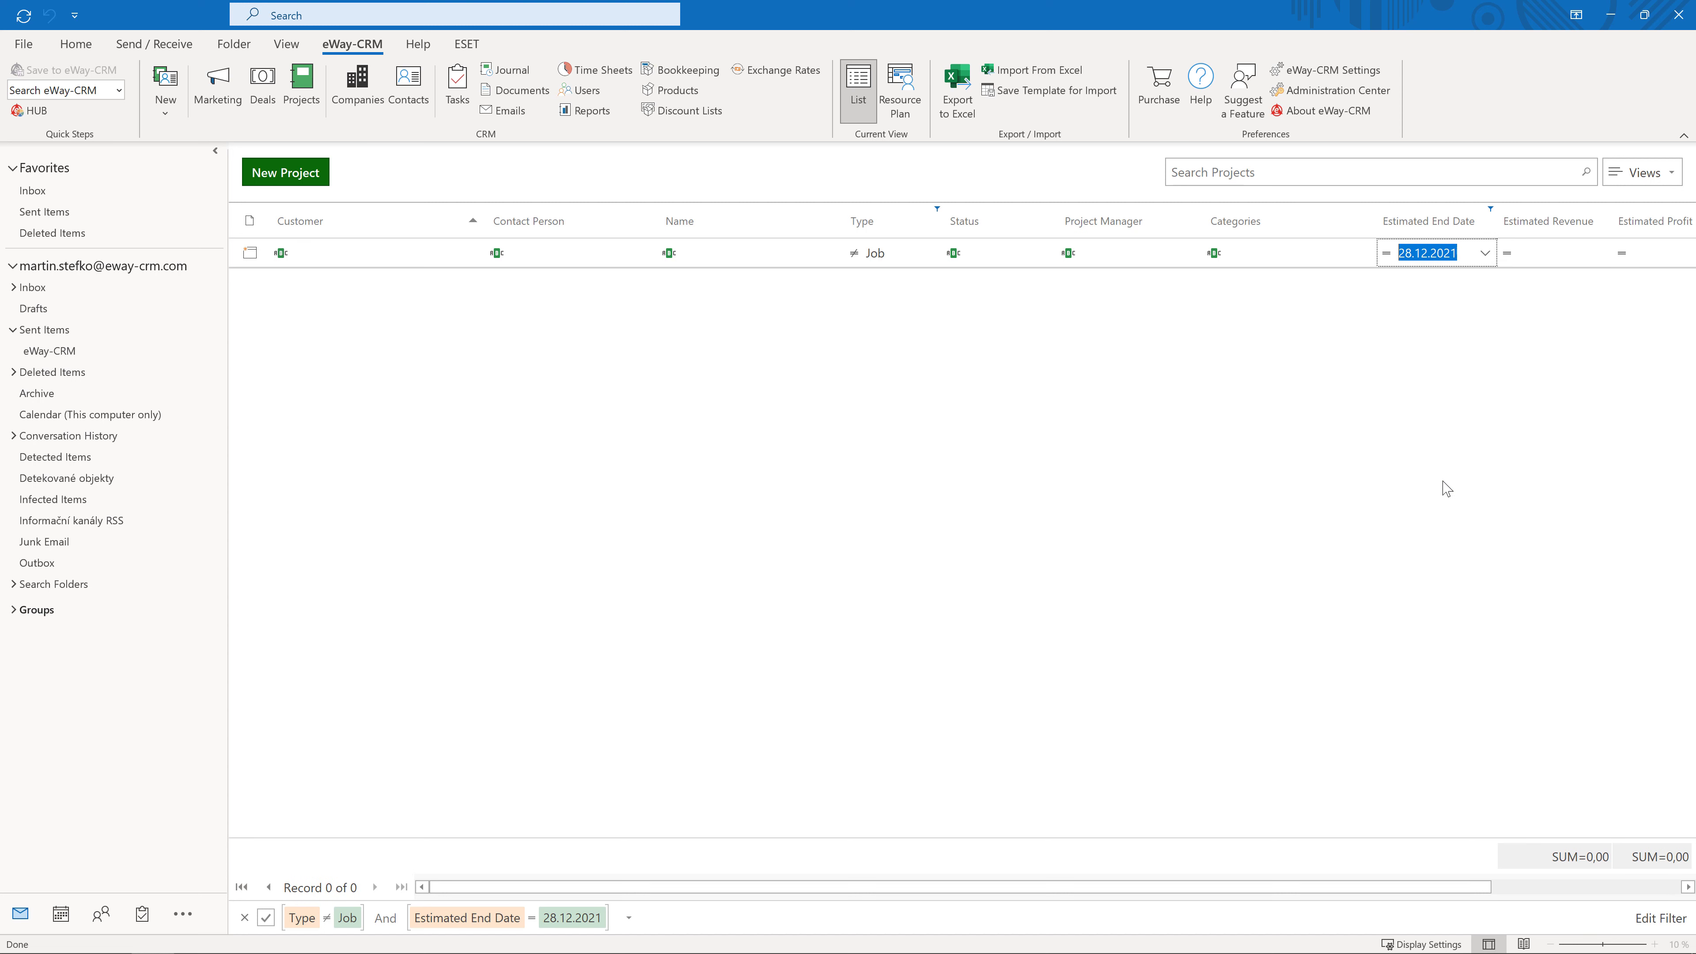
pyautogui.click(1392, 252)
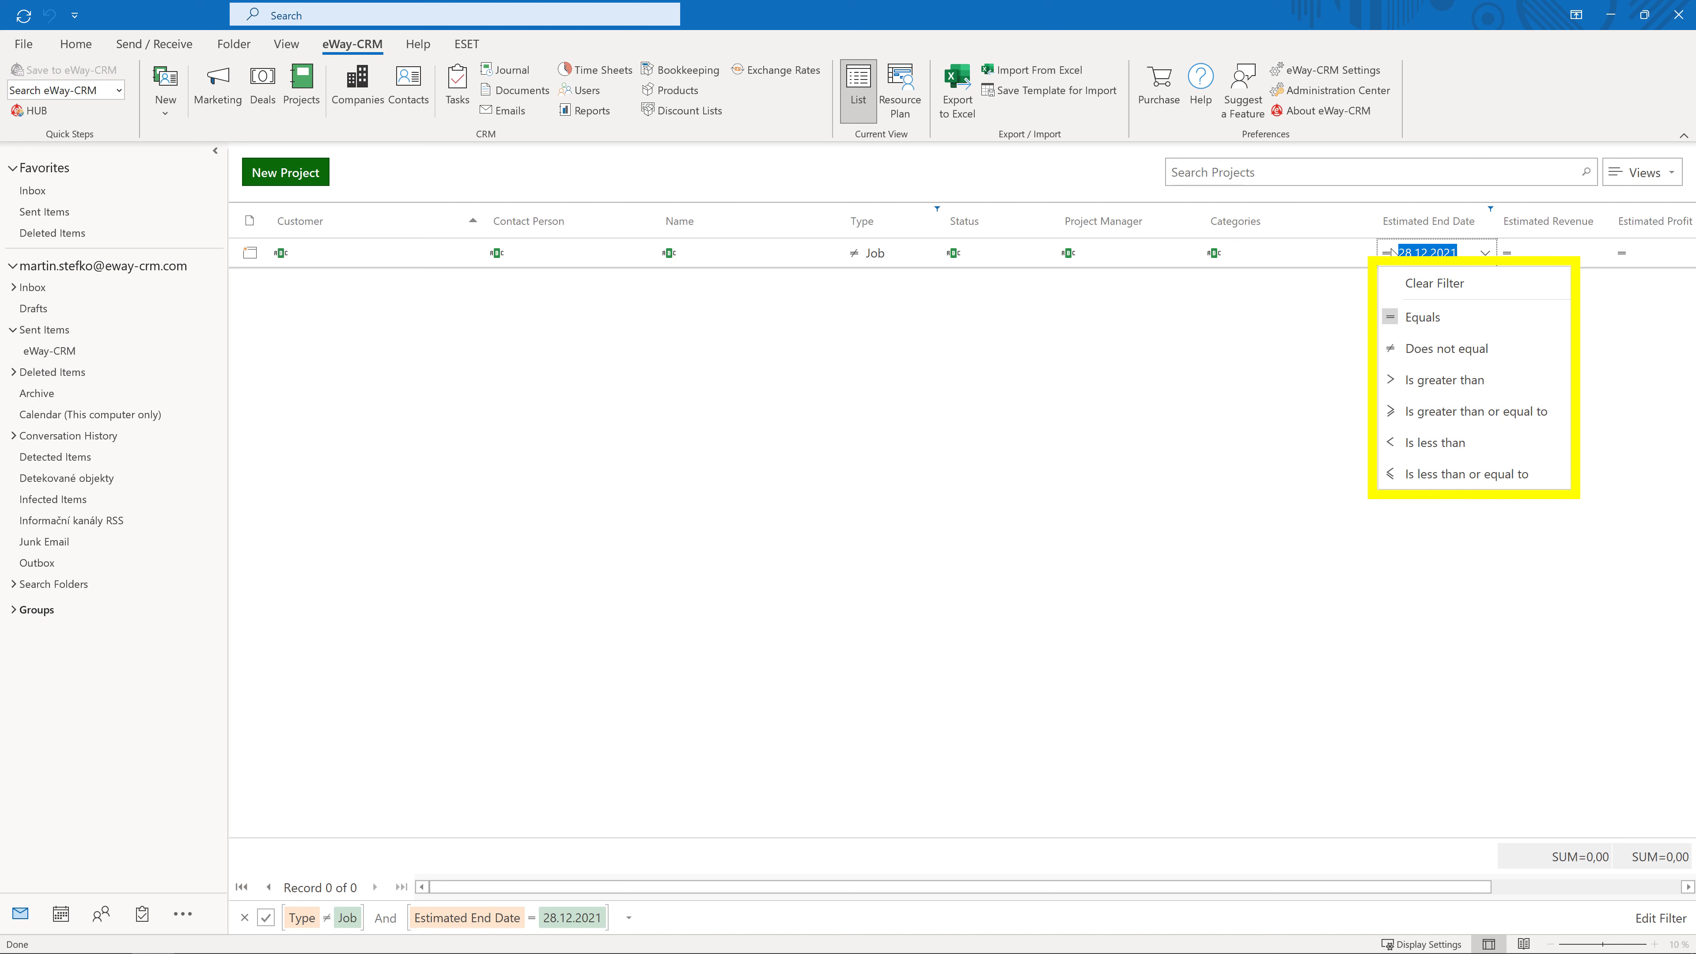
pyautogui.click(1391, 411)
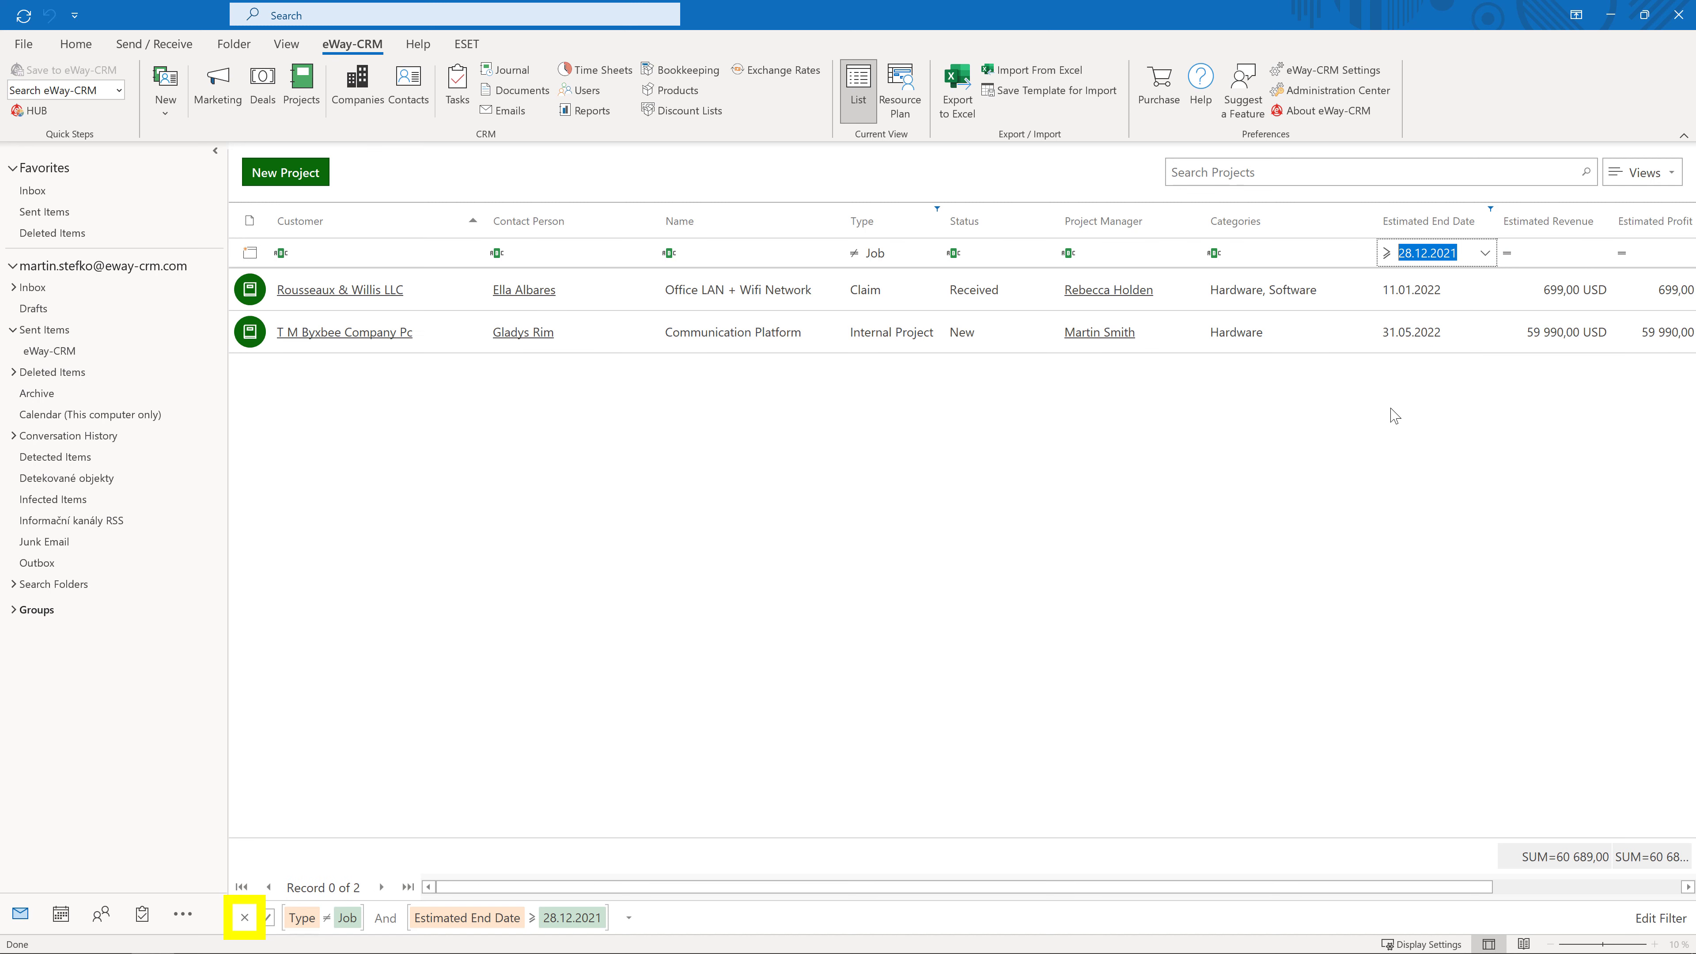
pyautogui.click(243, 917)
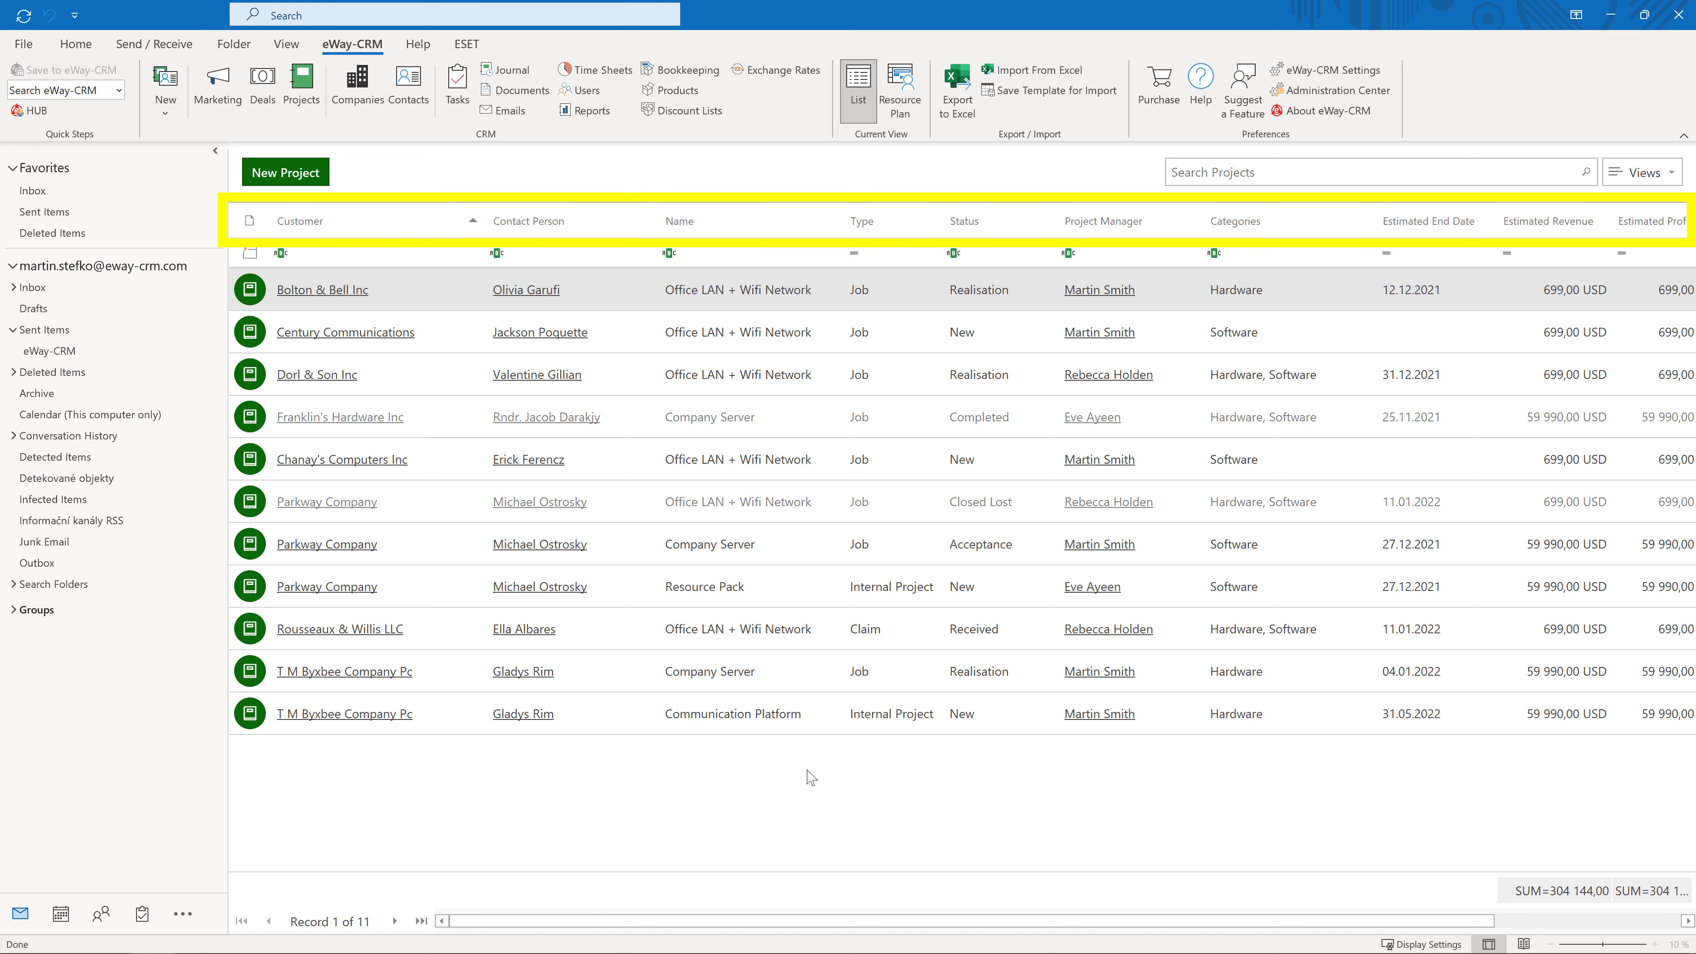
# Open the Filter Editor for the projects list and set its condition to Status with the Is none of operator.
pyautogui.rightClick(1117, 219)
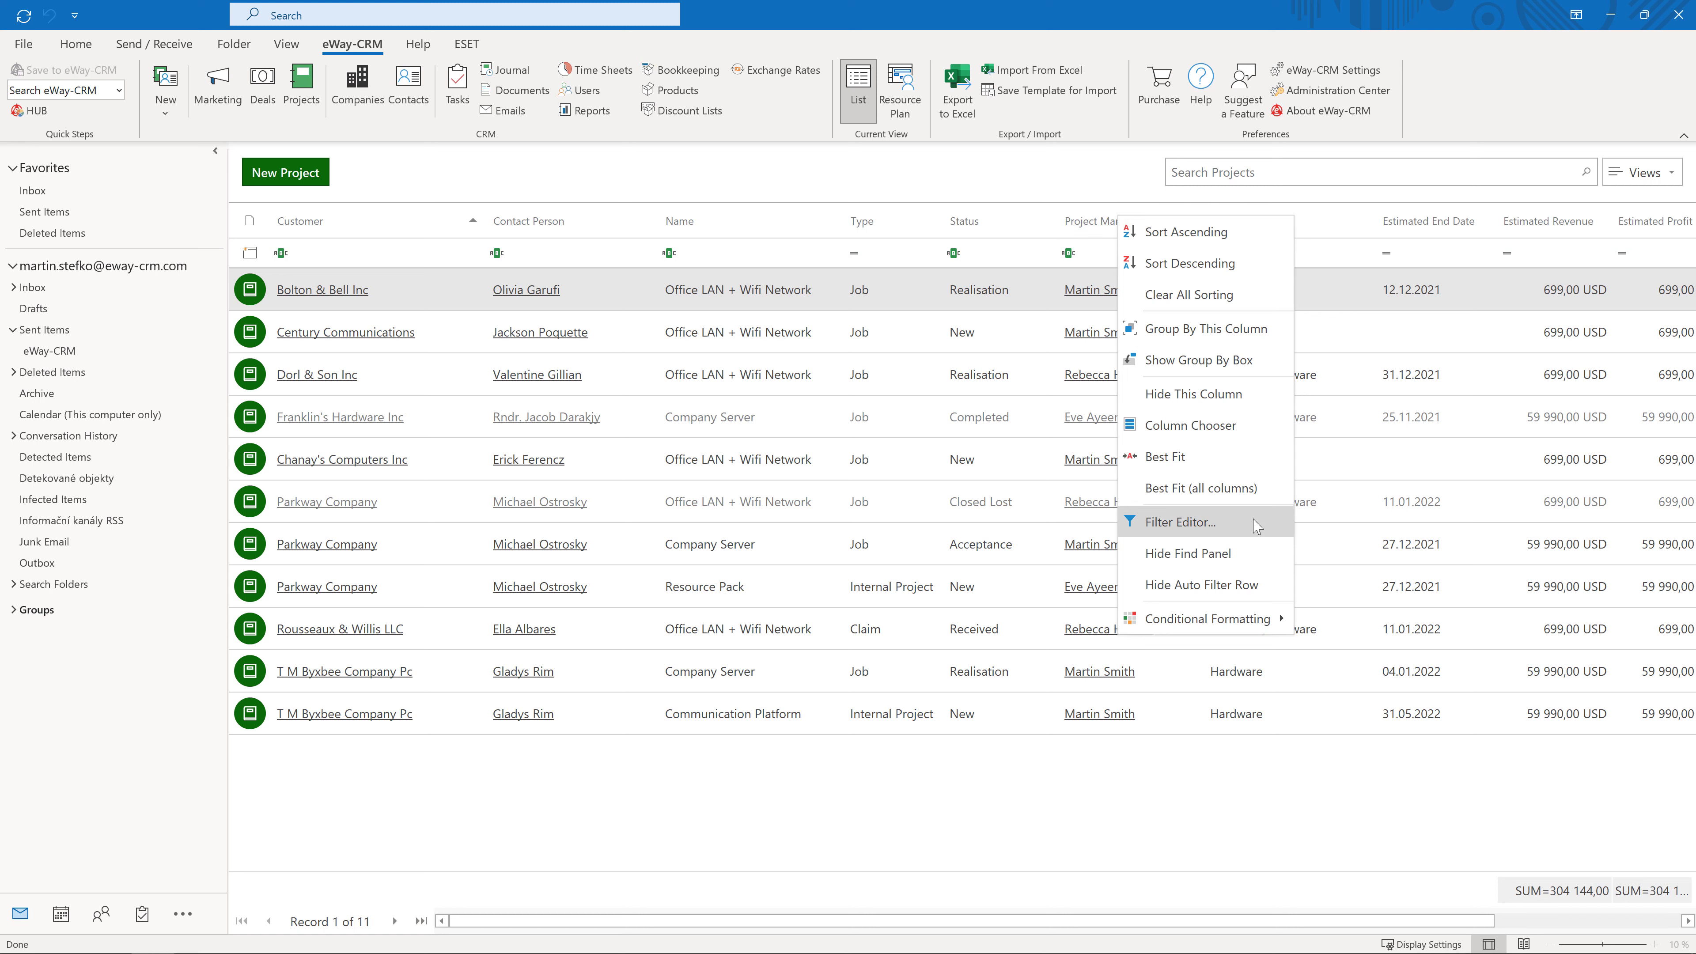
pyautogui.click(1180, 522)
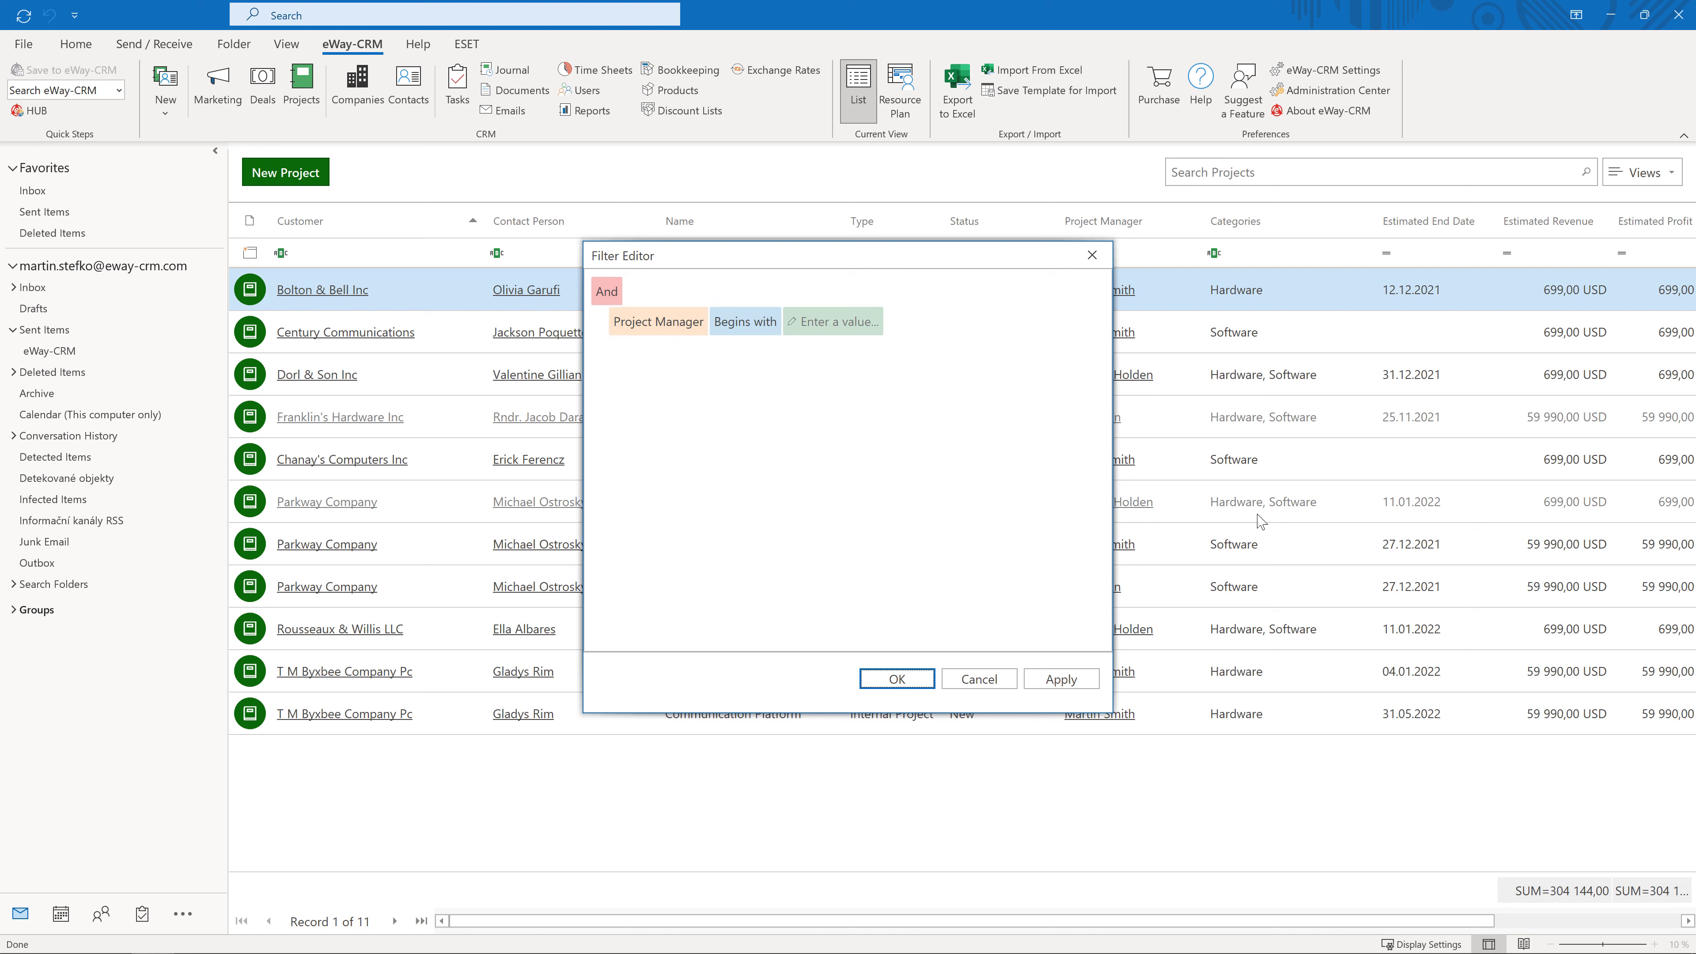
pyautogui.click(669, 331)
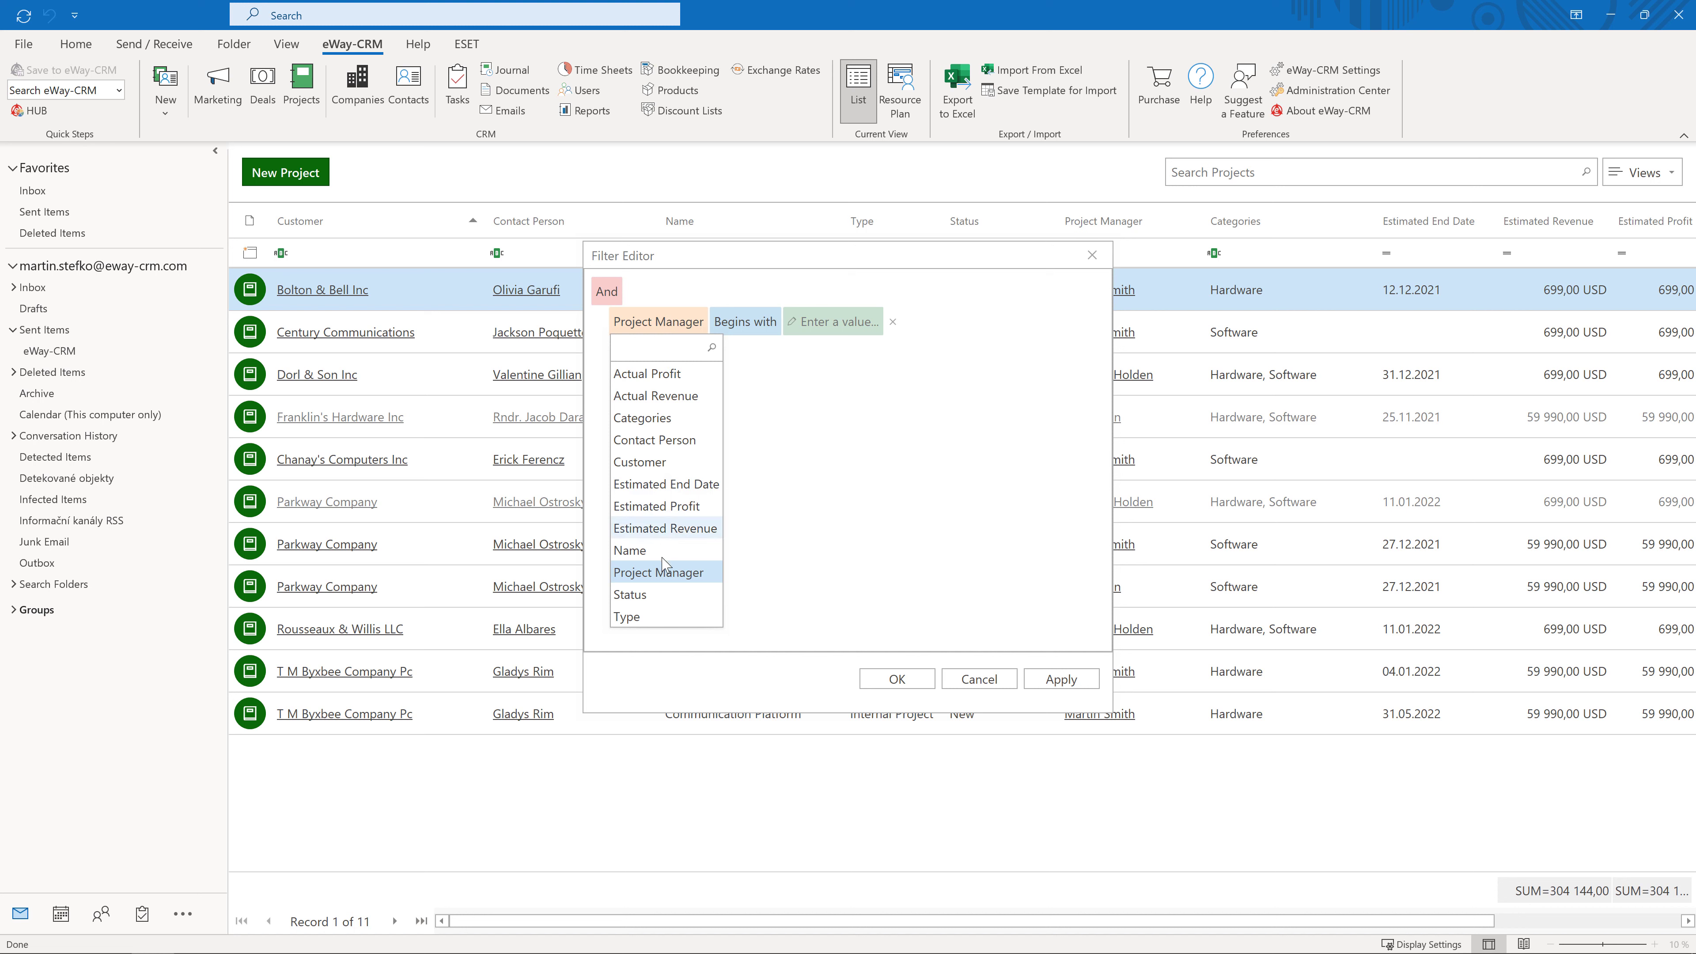
pyautogui.click(670, 594)
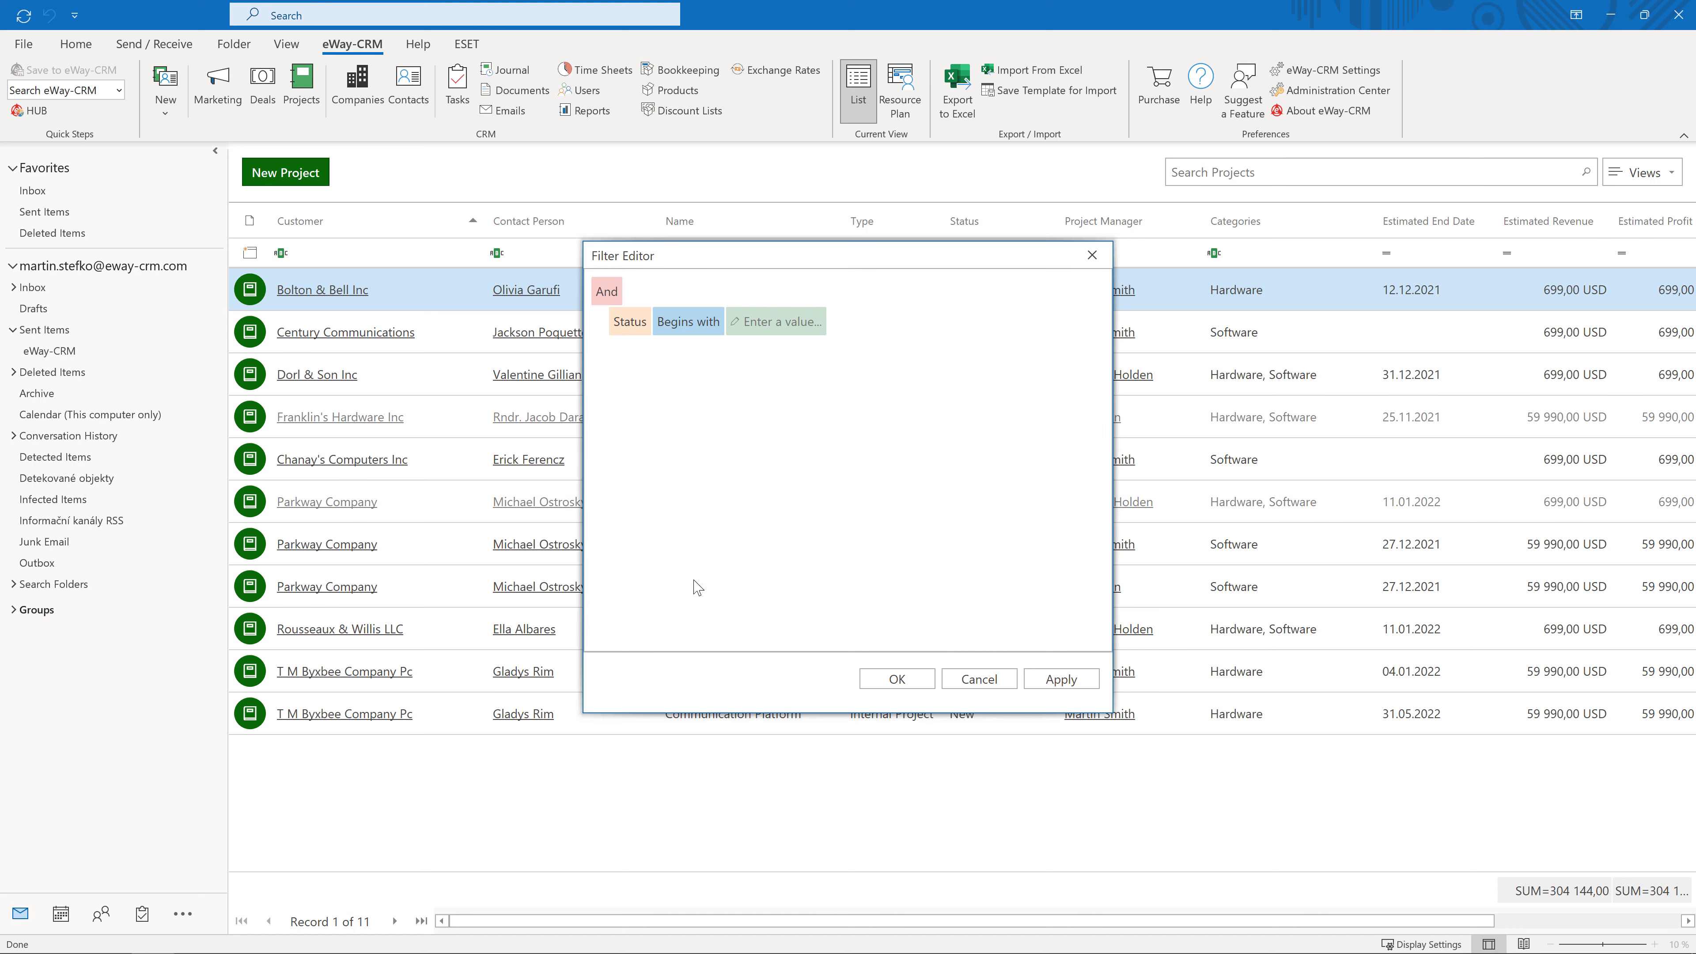
pyautogui.click(697, 339)
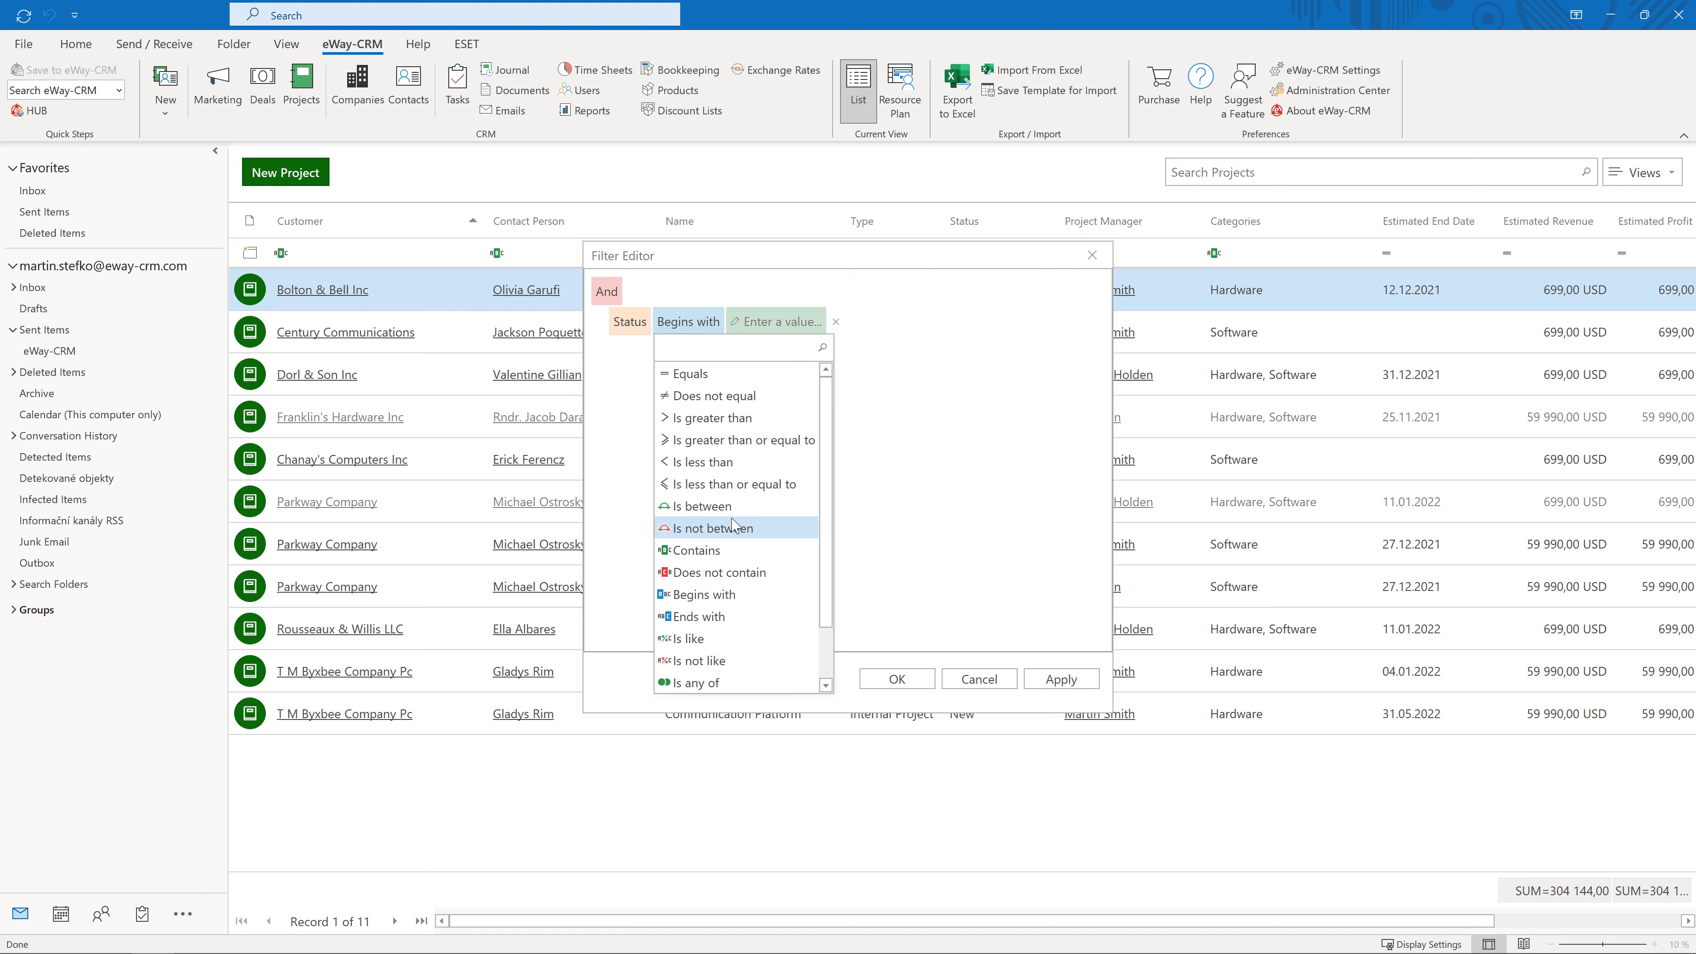
pyautogui.scroll(-1, 735, 527)
pyautogui.click(747, 634)
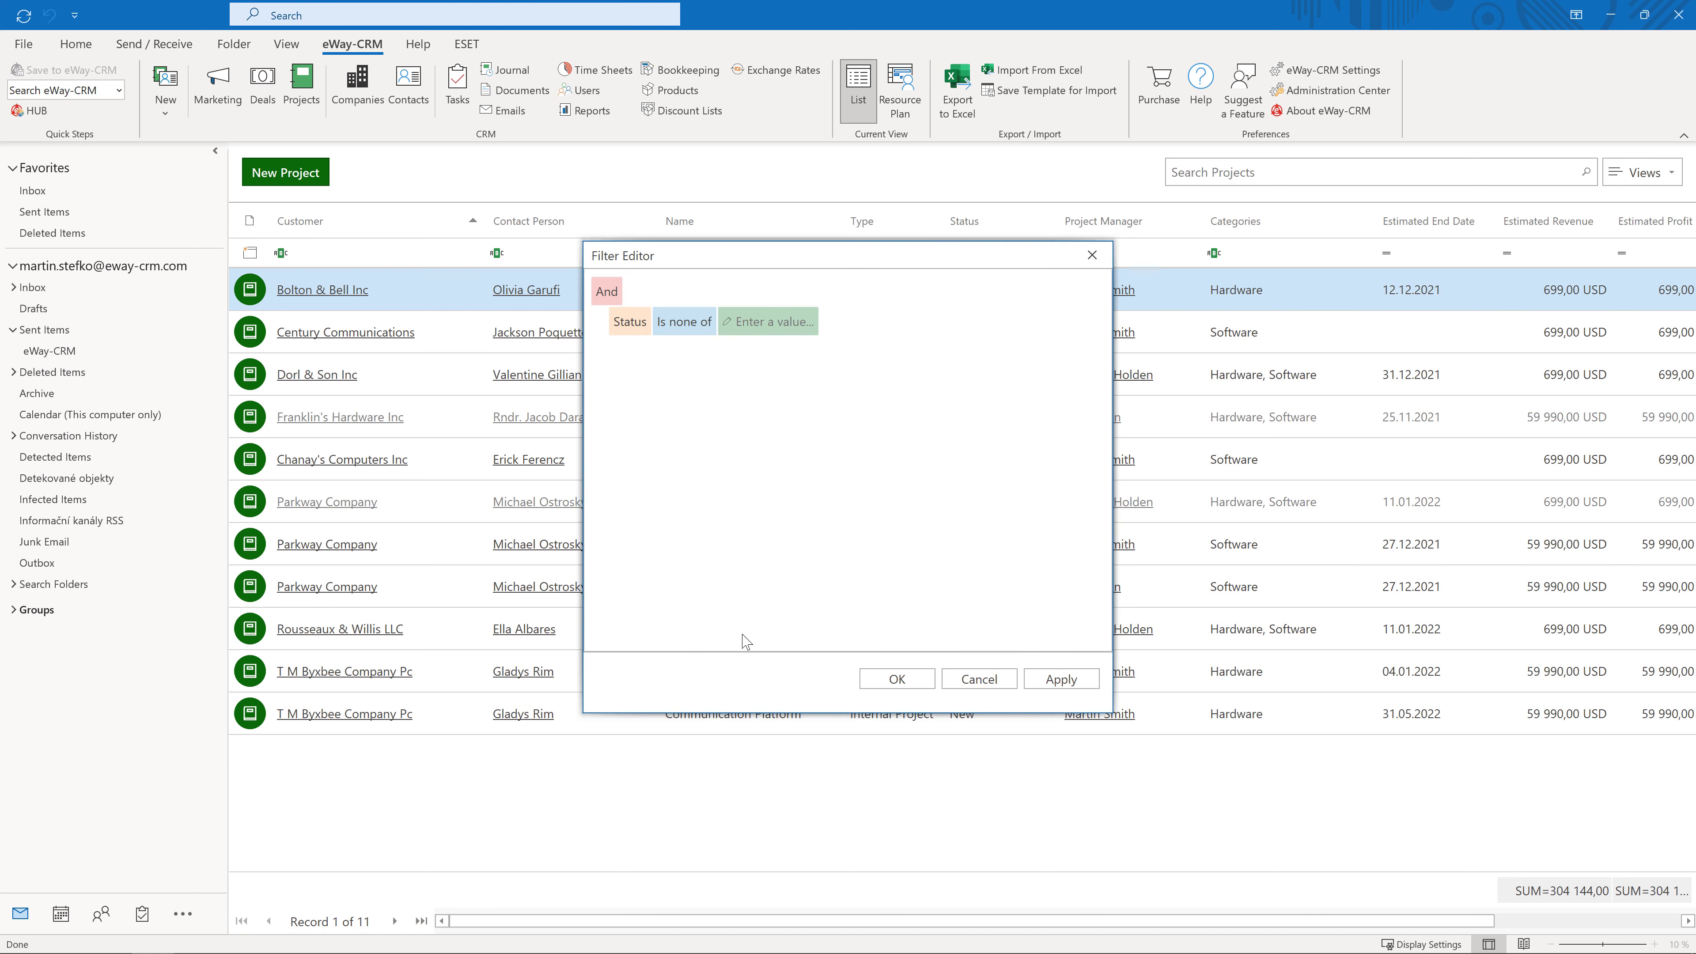
# Give the Status condition the values Completed and Closed Lost and apply the filter.
pyautogui.click(777, 324)
pyautogui.click(806, 321)
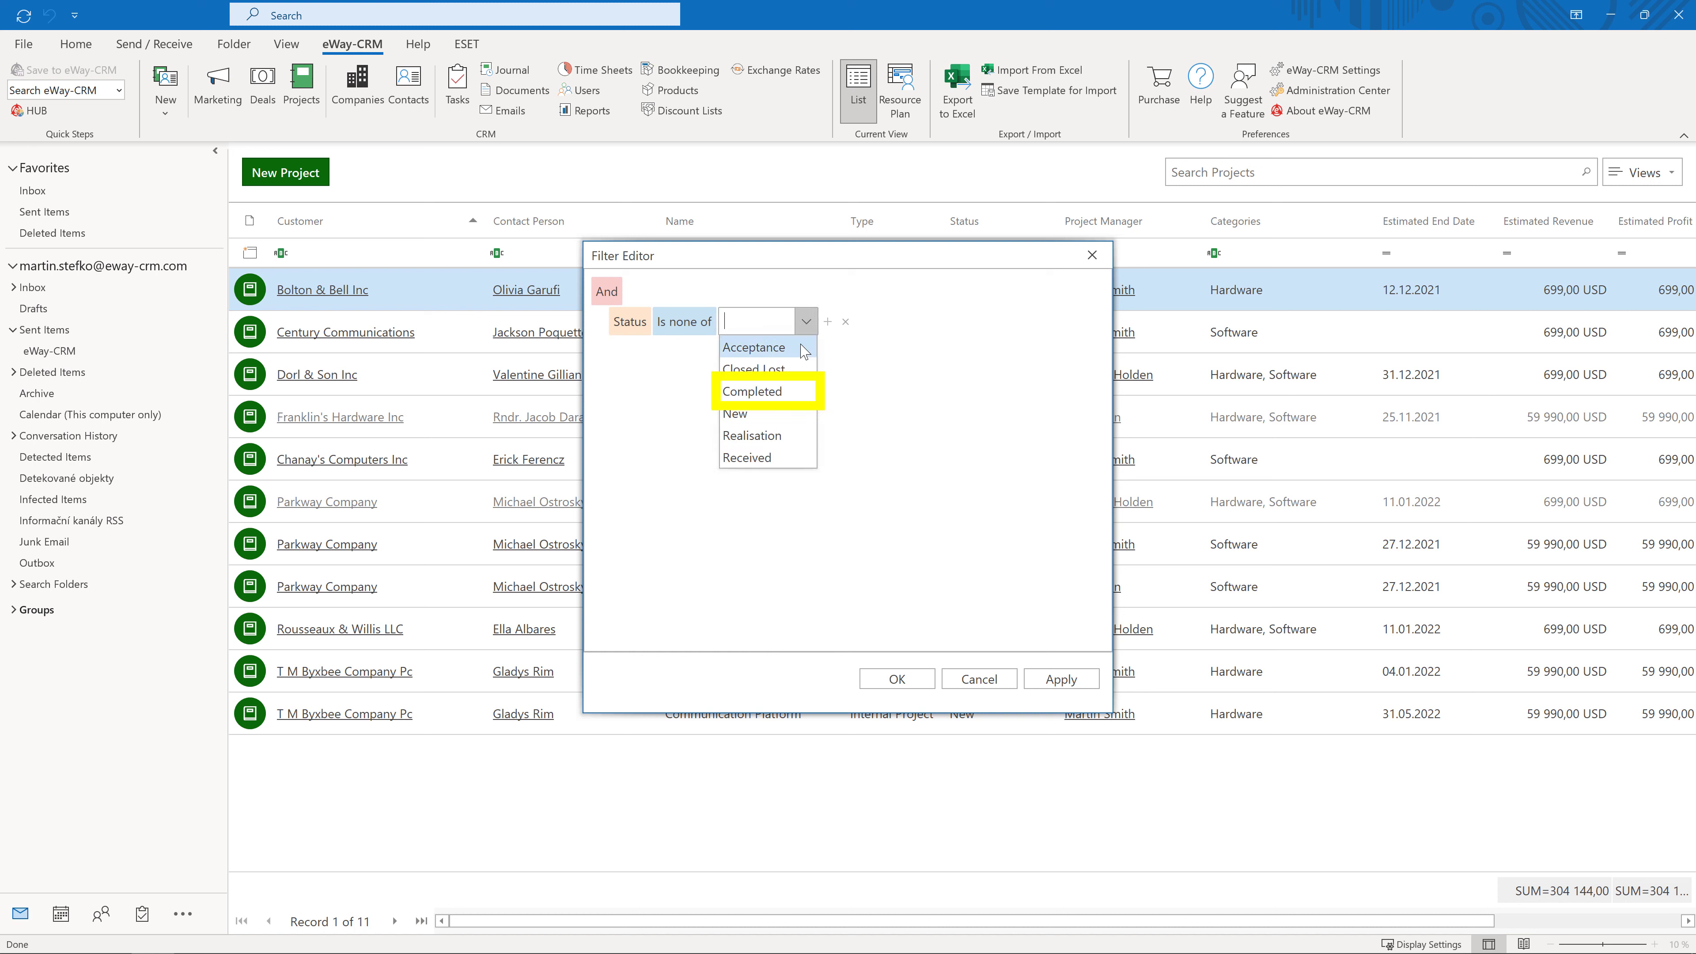
pyautogui.click(768, 391)
pyautogui.click(869, 441)
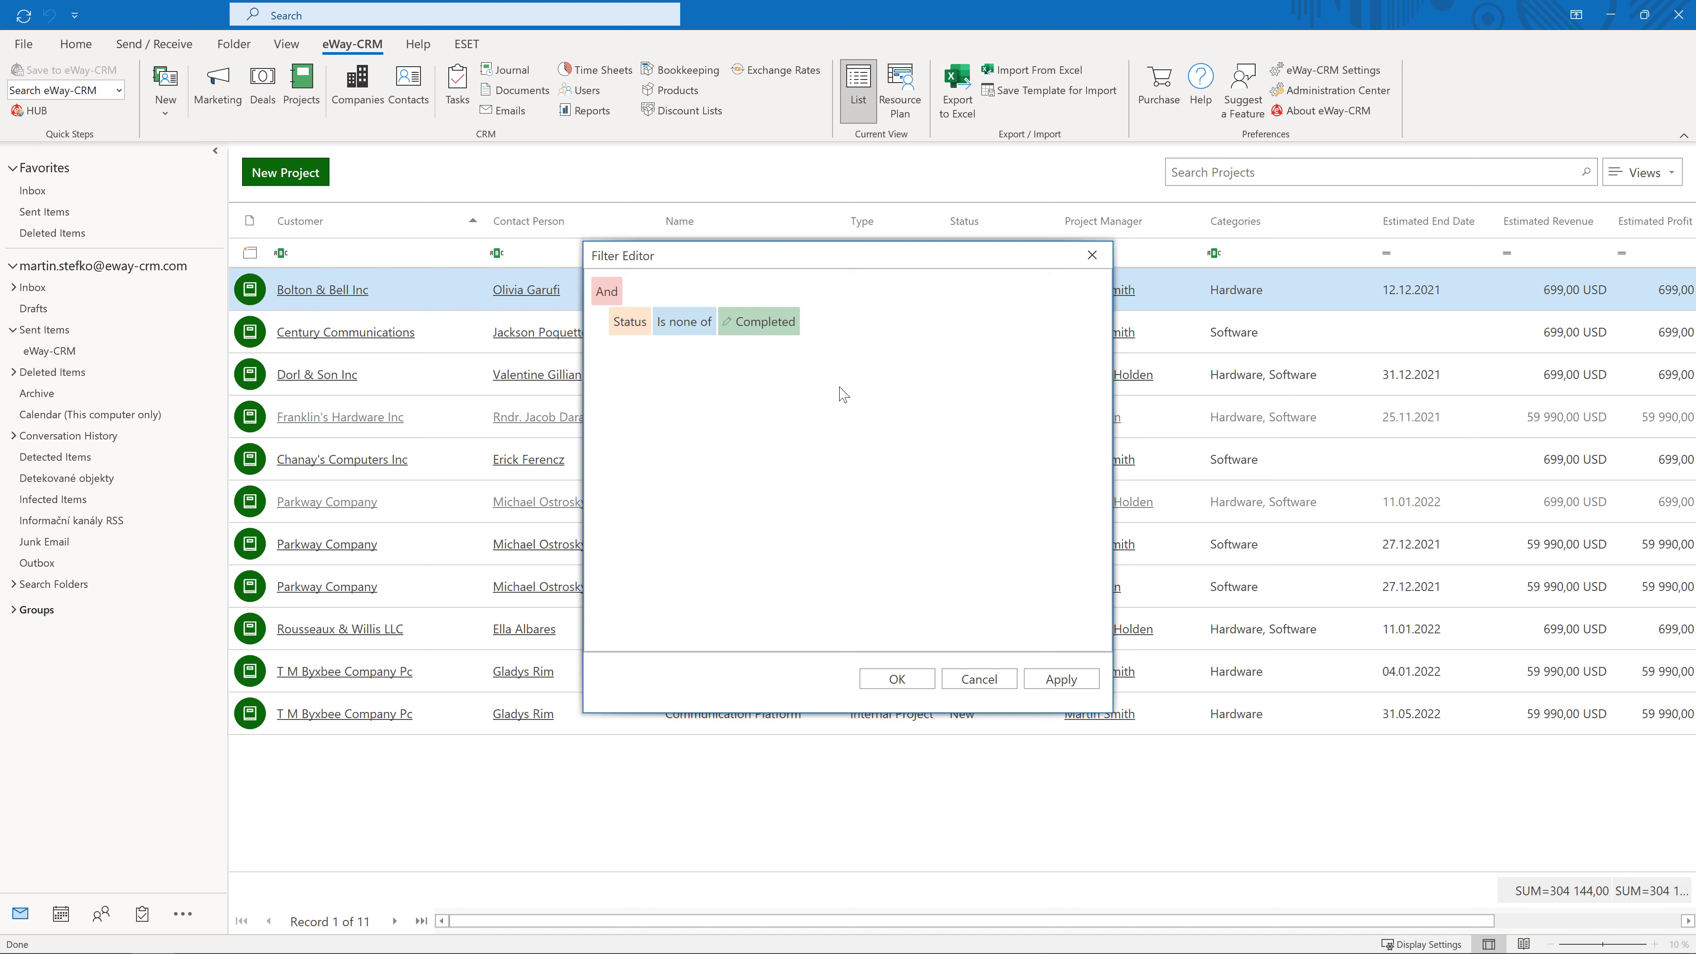
pyautogui.moveTo(809, 326)
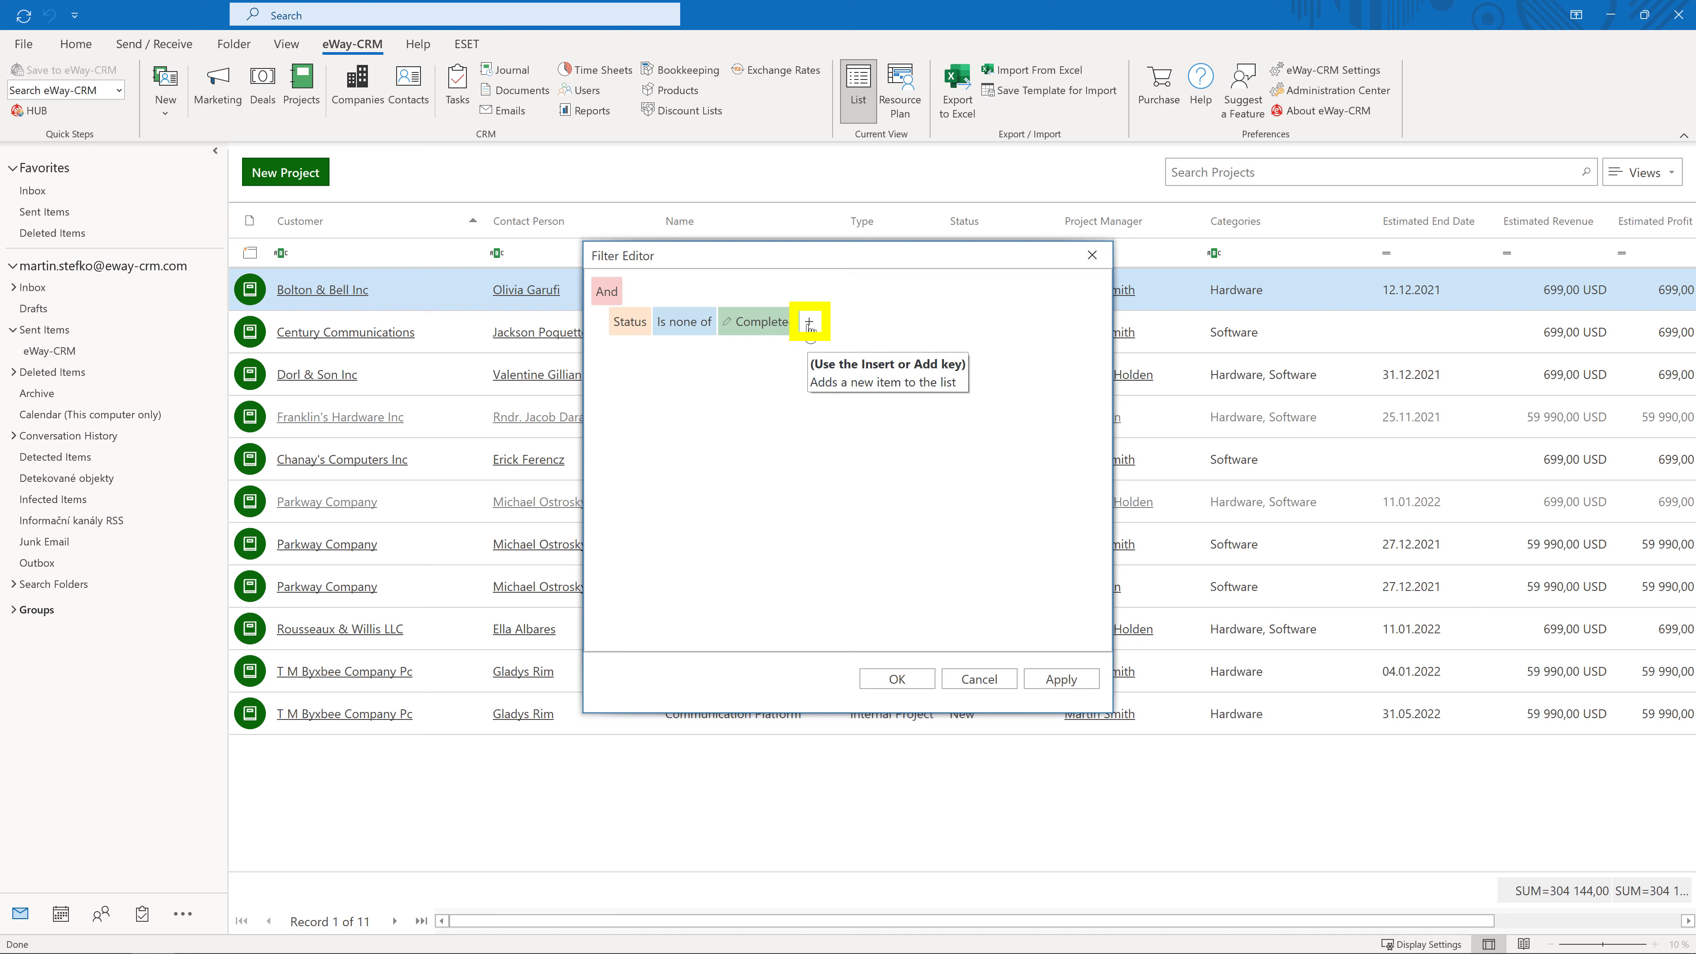
pyautogui.click(809, 324)
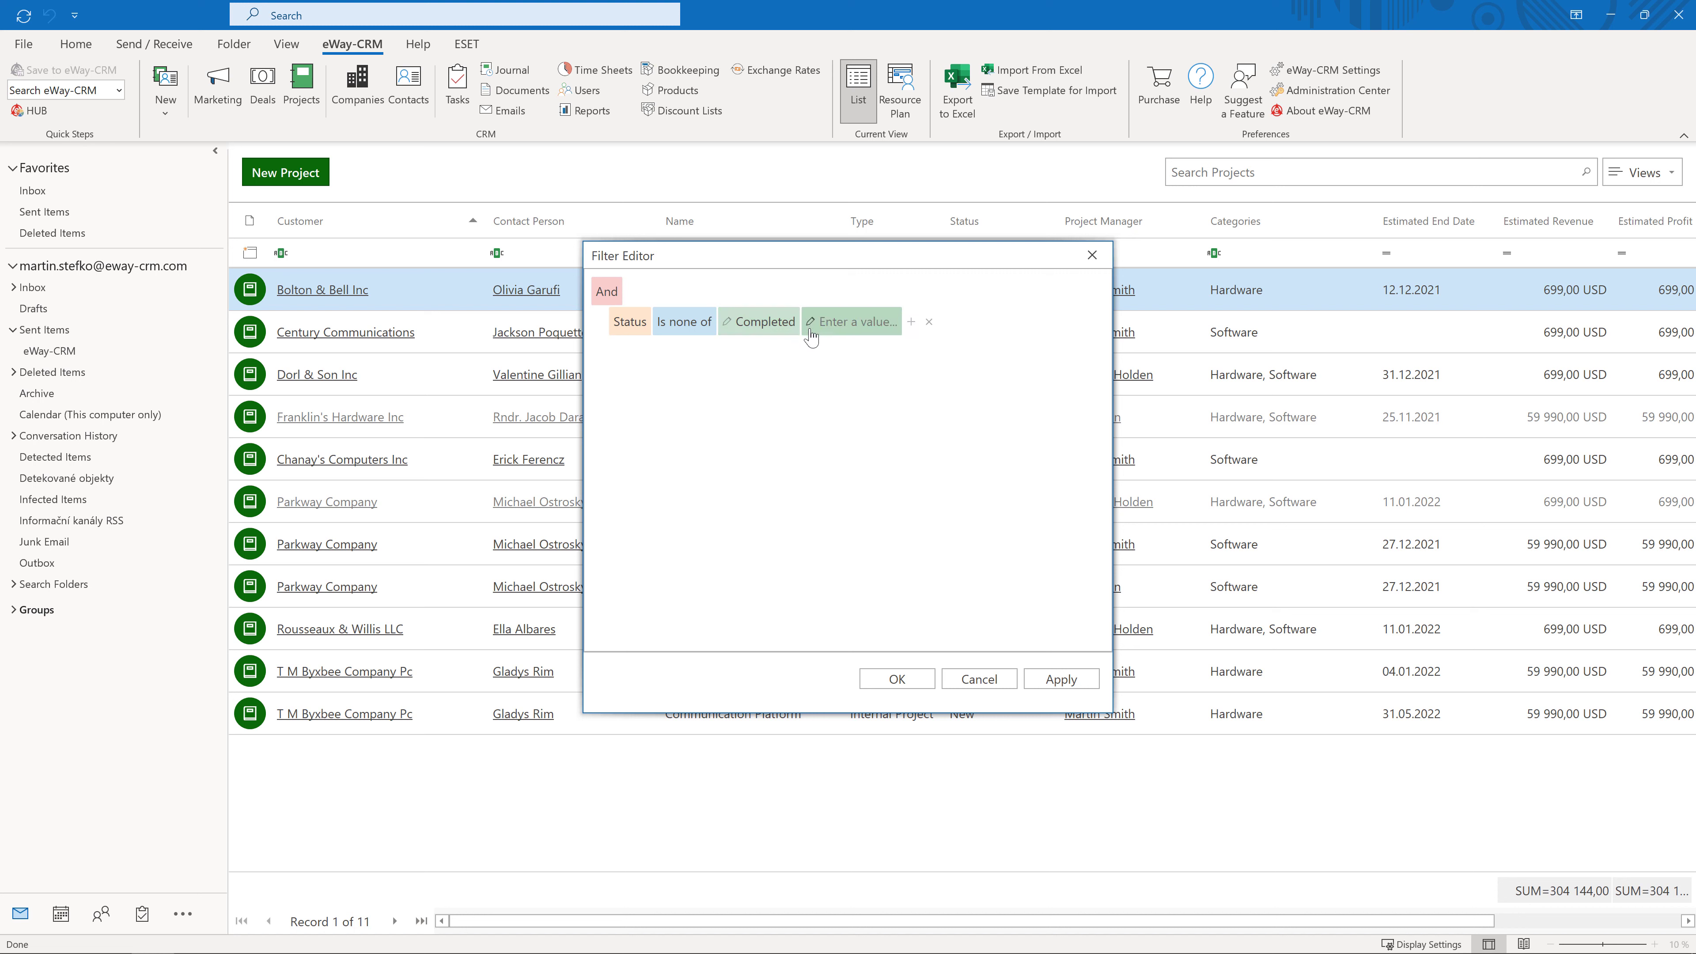
pyautogui.click(889, 326)
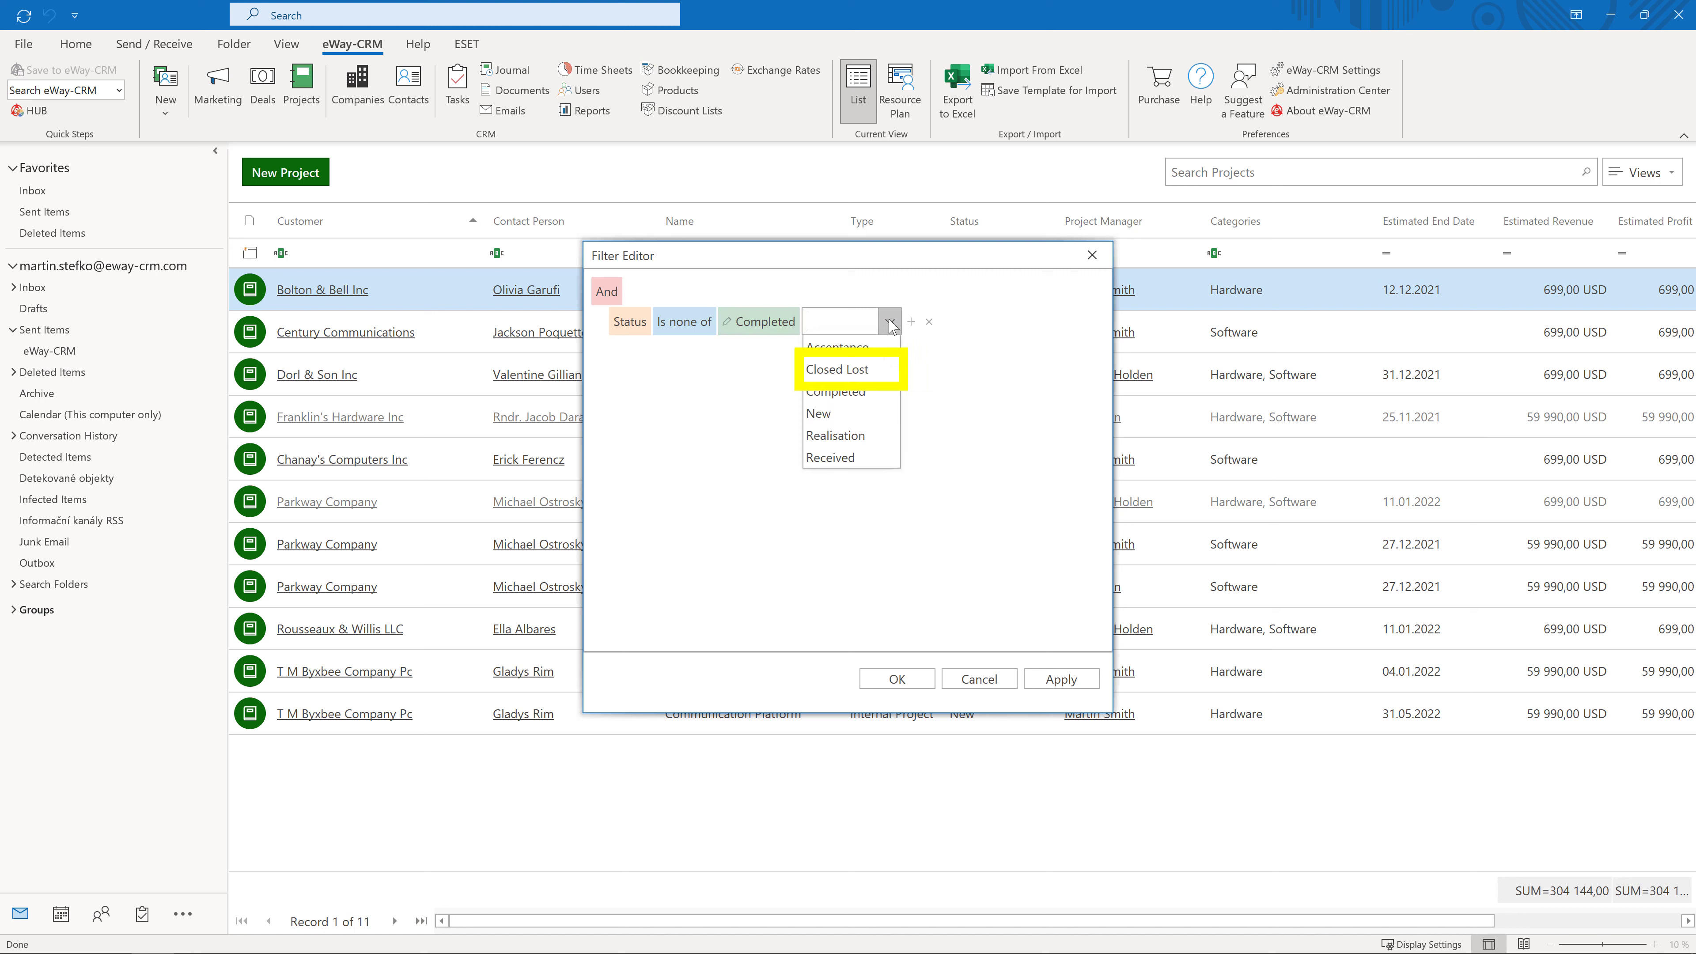
pyautogui.click(883, 369)
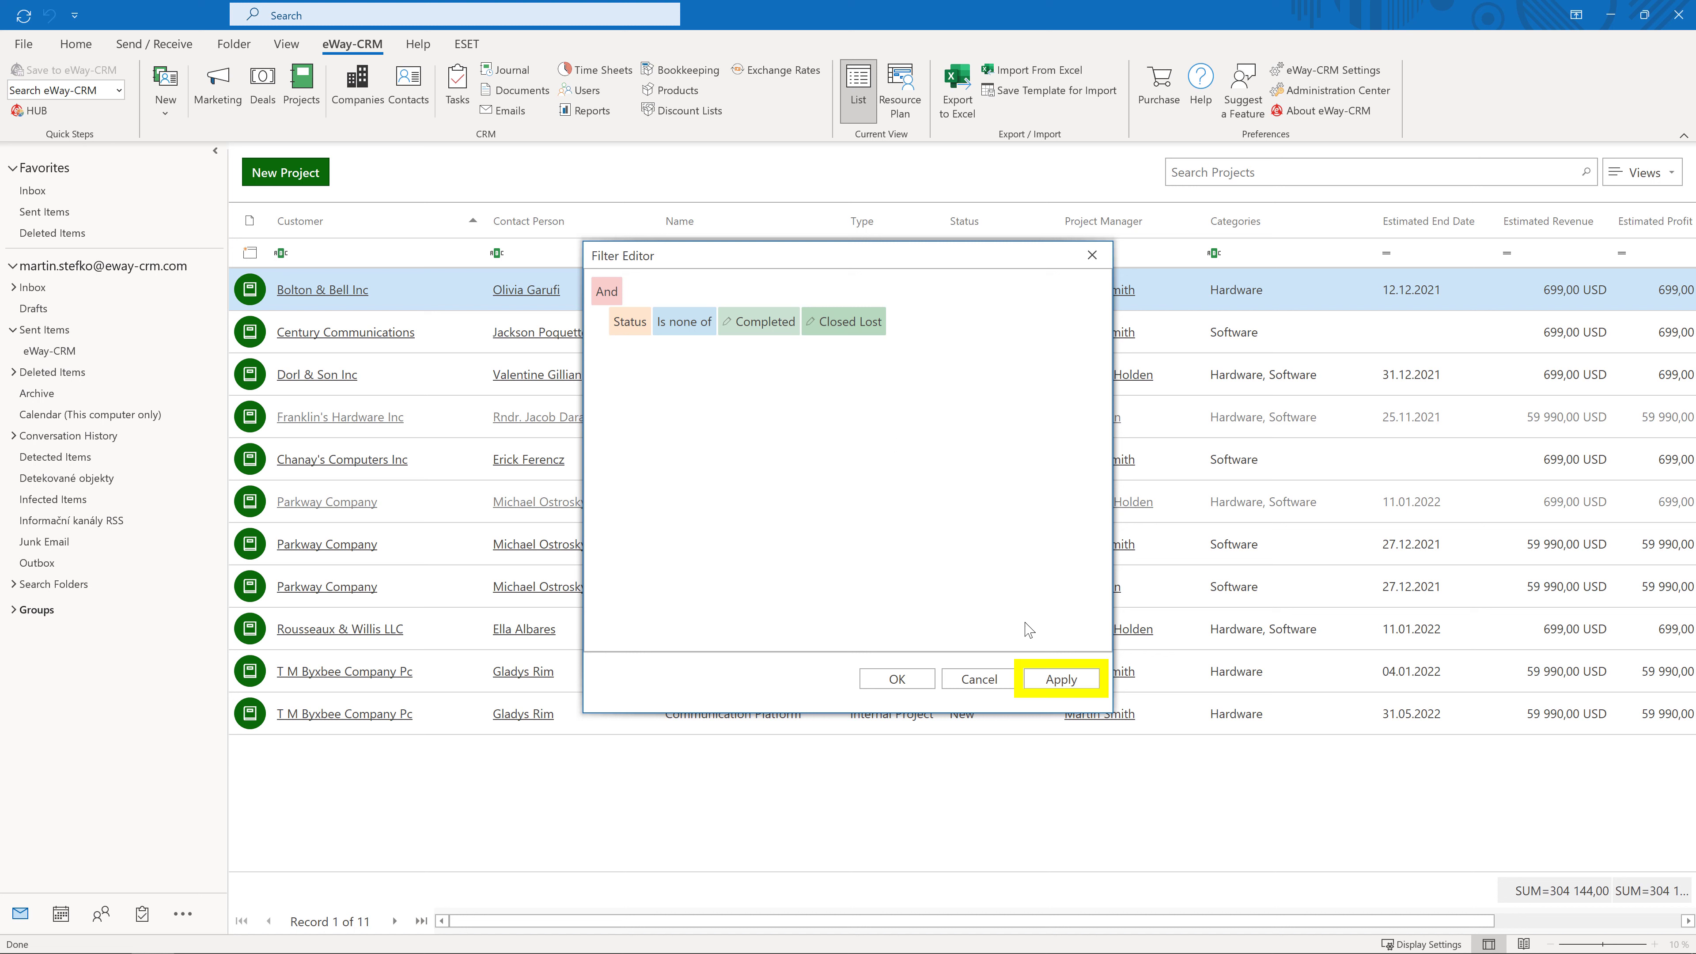
pyautogui.click(1065, 680)
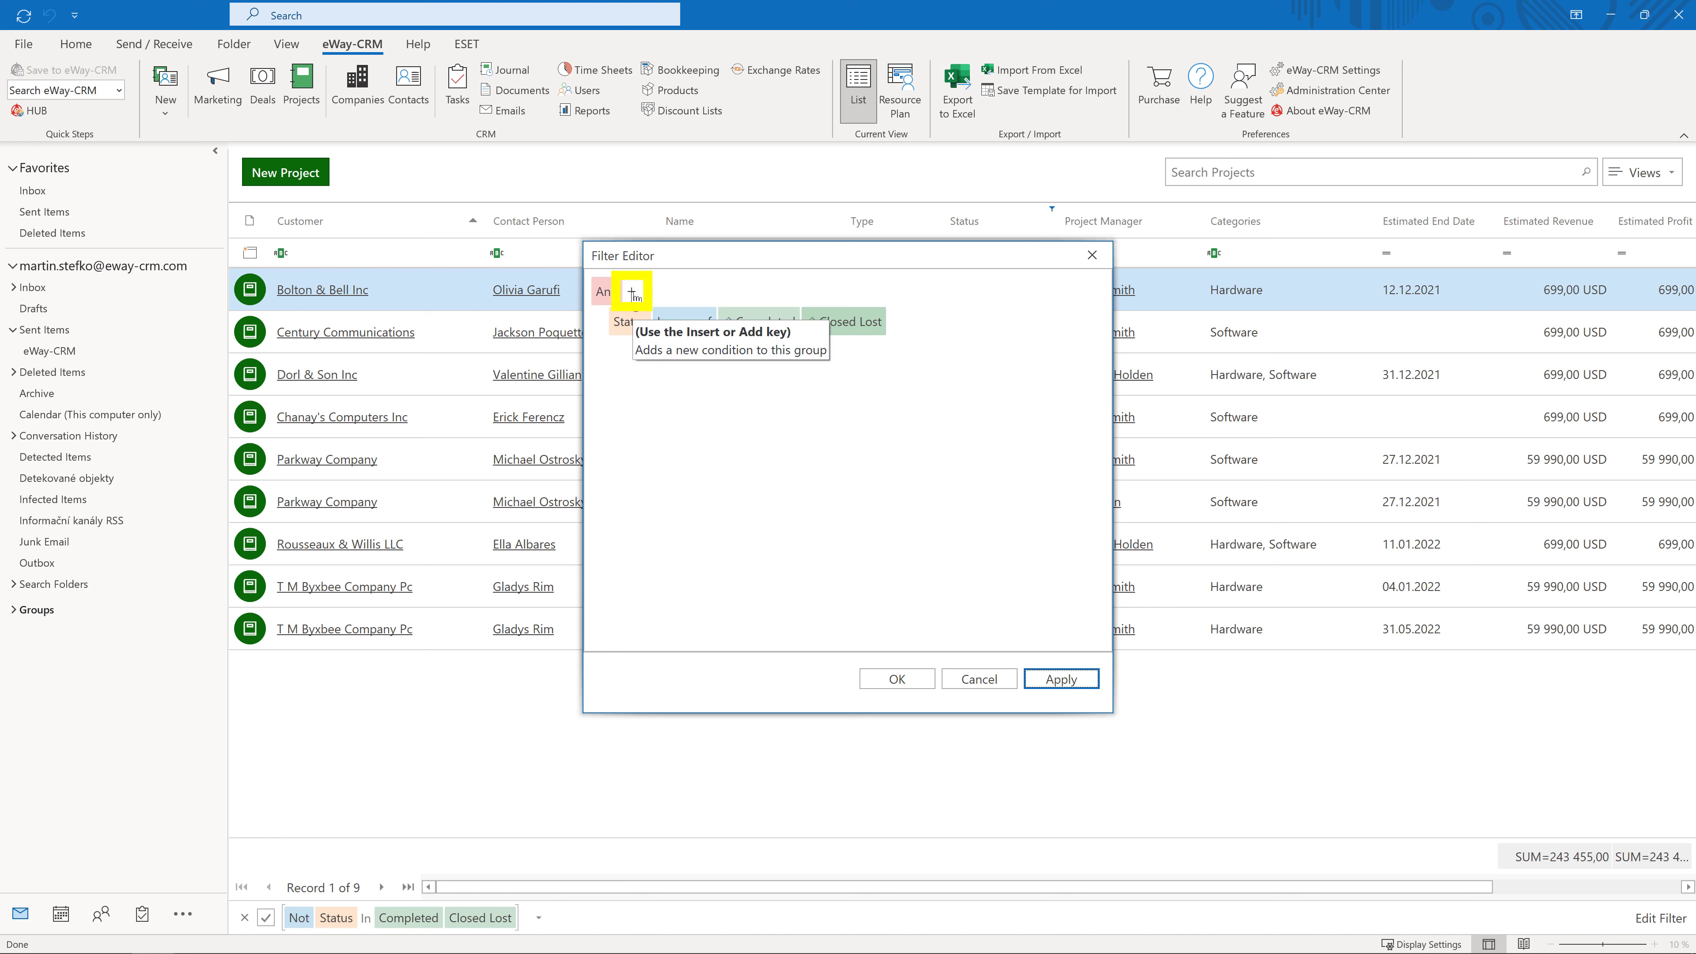
# Add a second condition to the And group requiring Project Manager to contain the manager's surname.
pyautogui.click(631, 294)
pyautogui.click(666, 322)
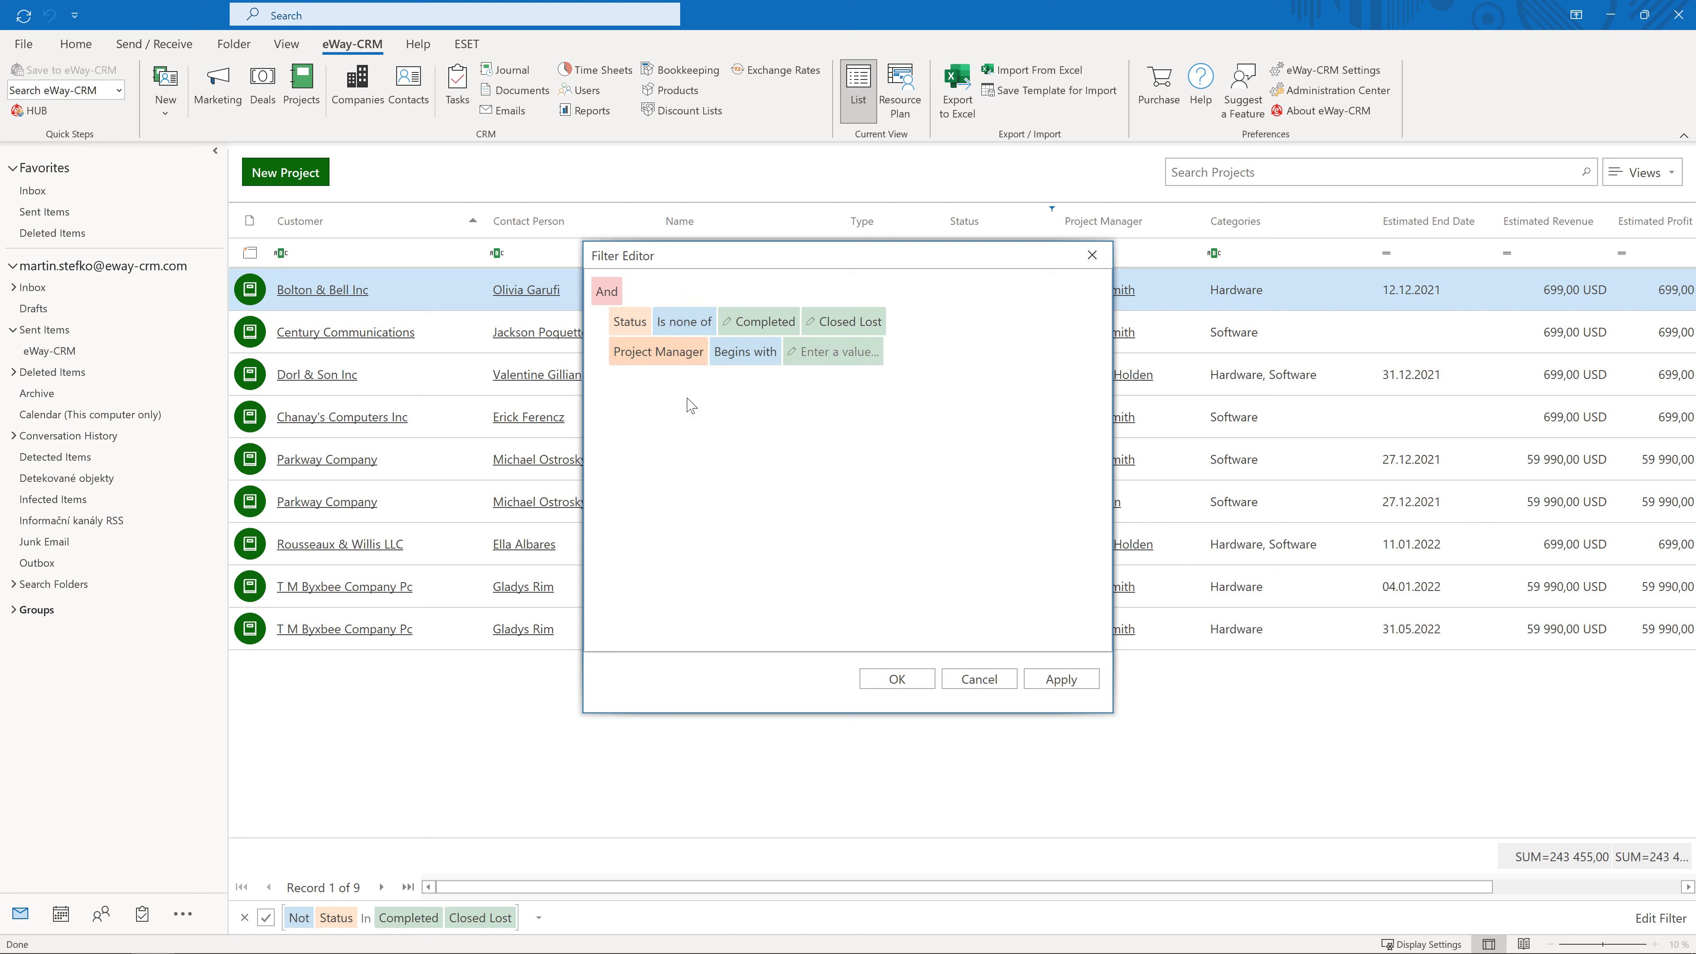
pyautogui.click(750, 356)
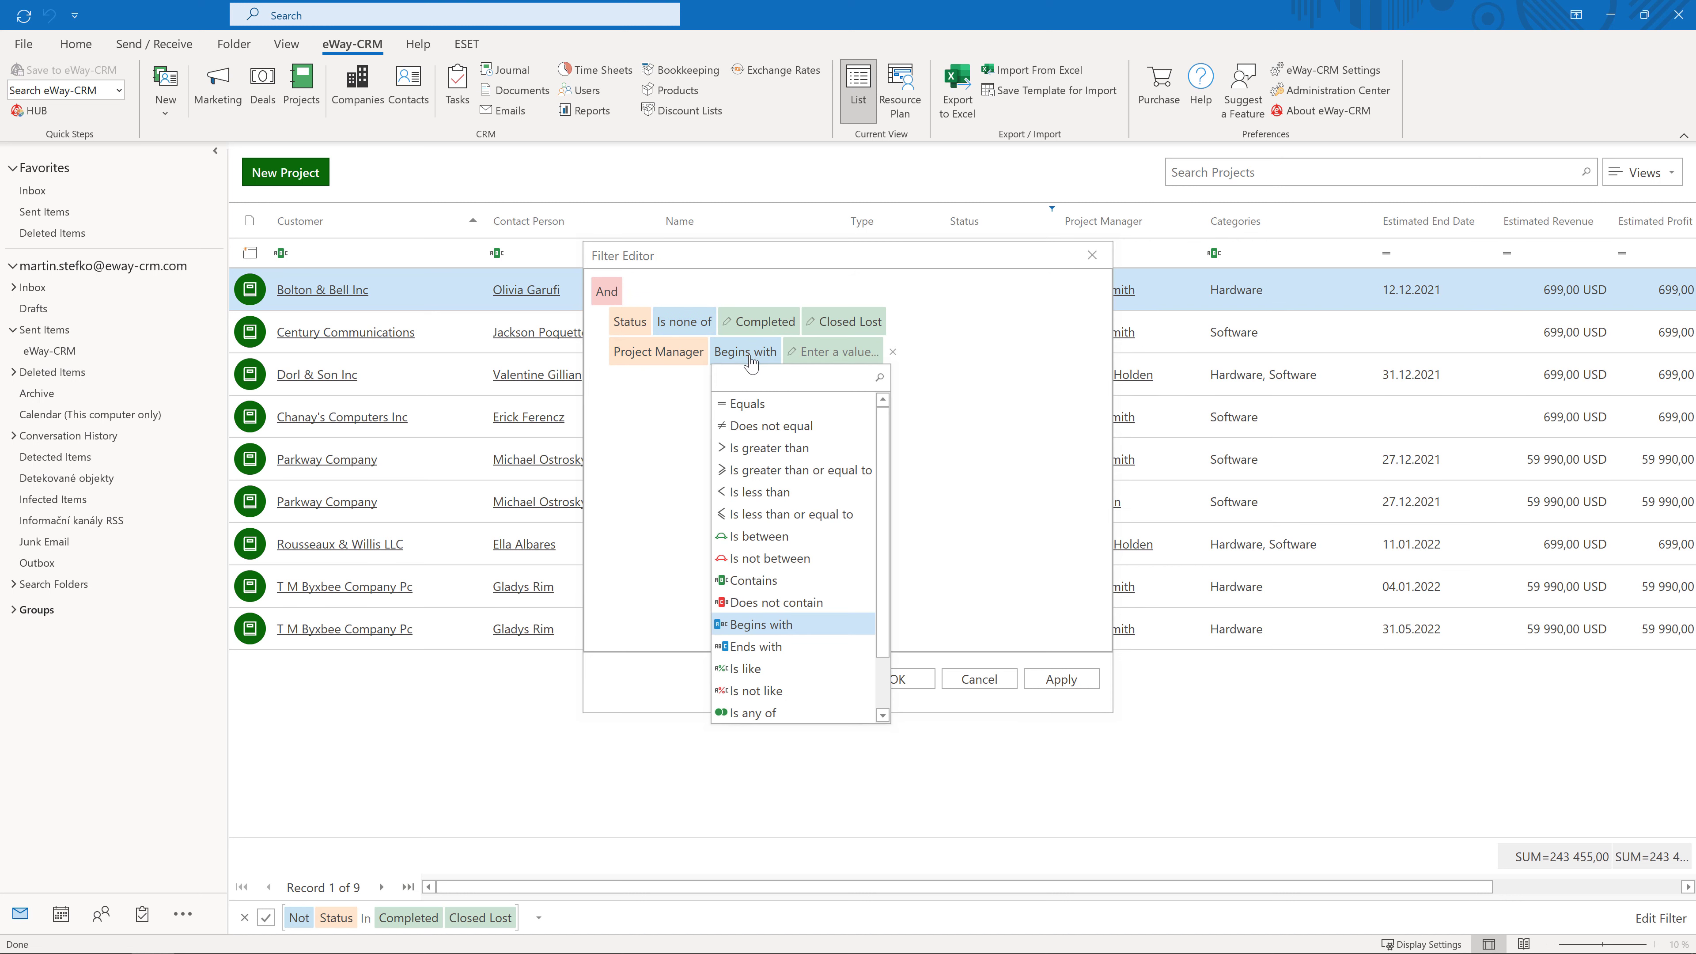
pyautogui.click(771, 582)
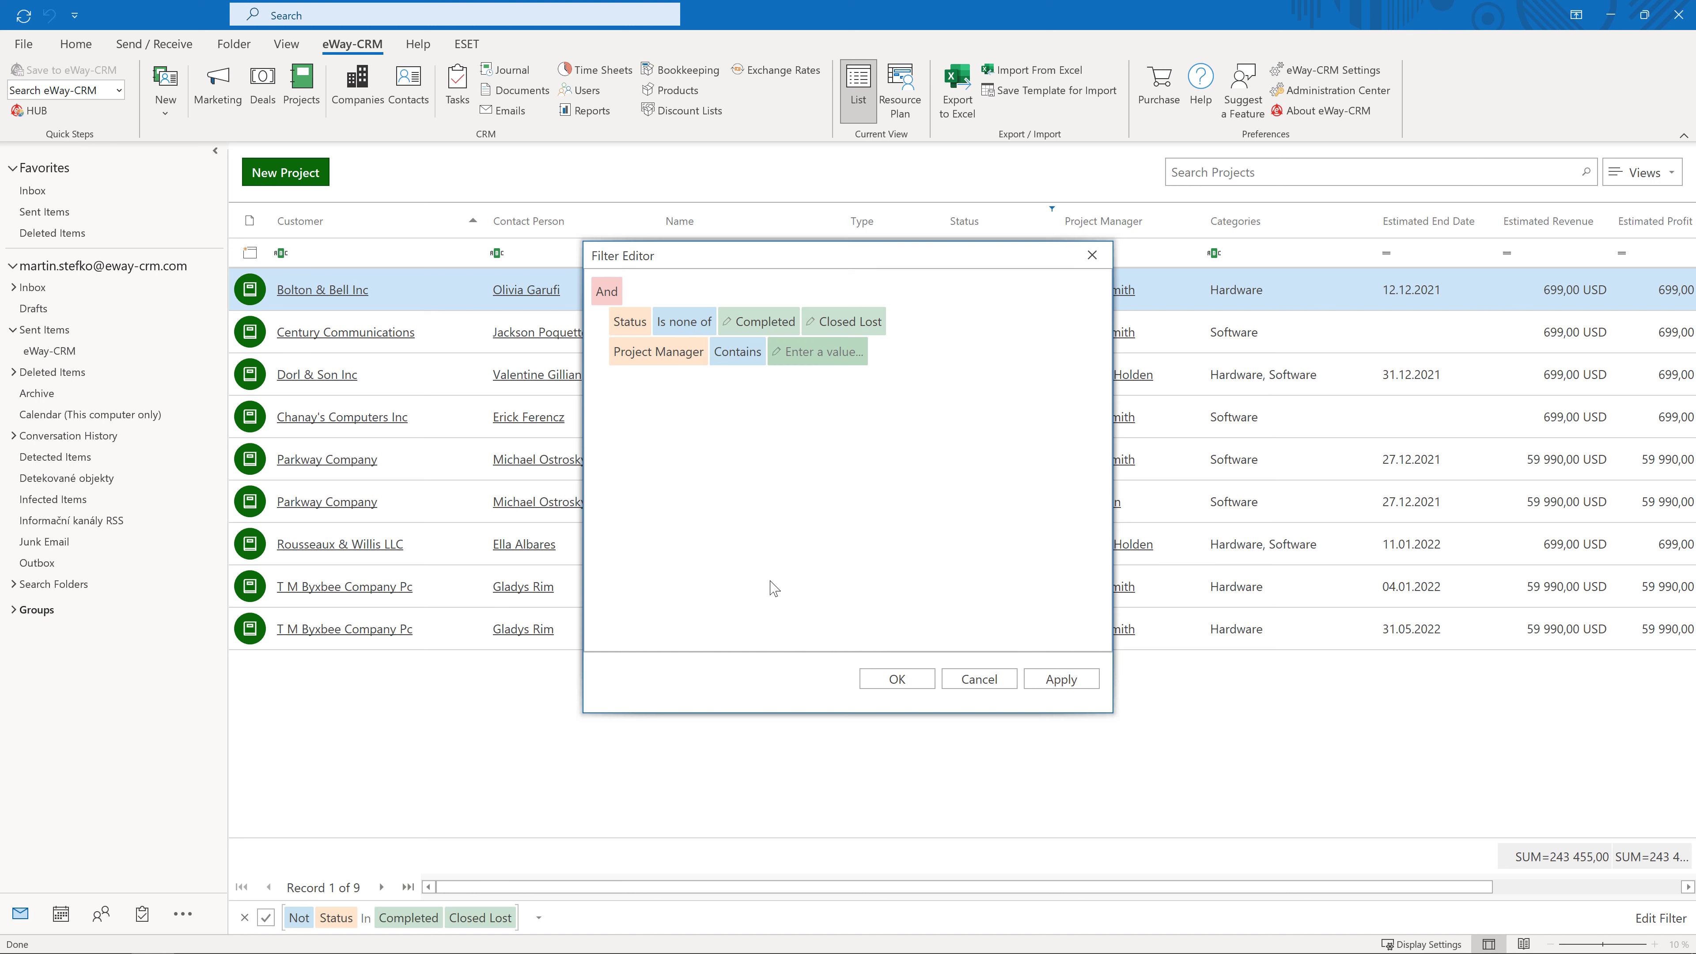
pyautogui.click(823, 361)
pyautogui.write('smith')
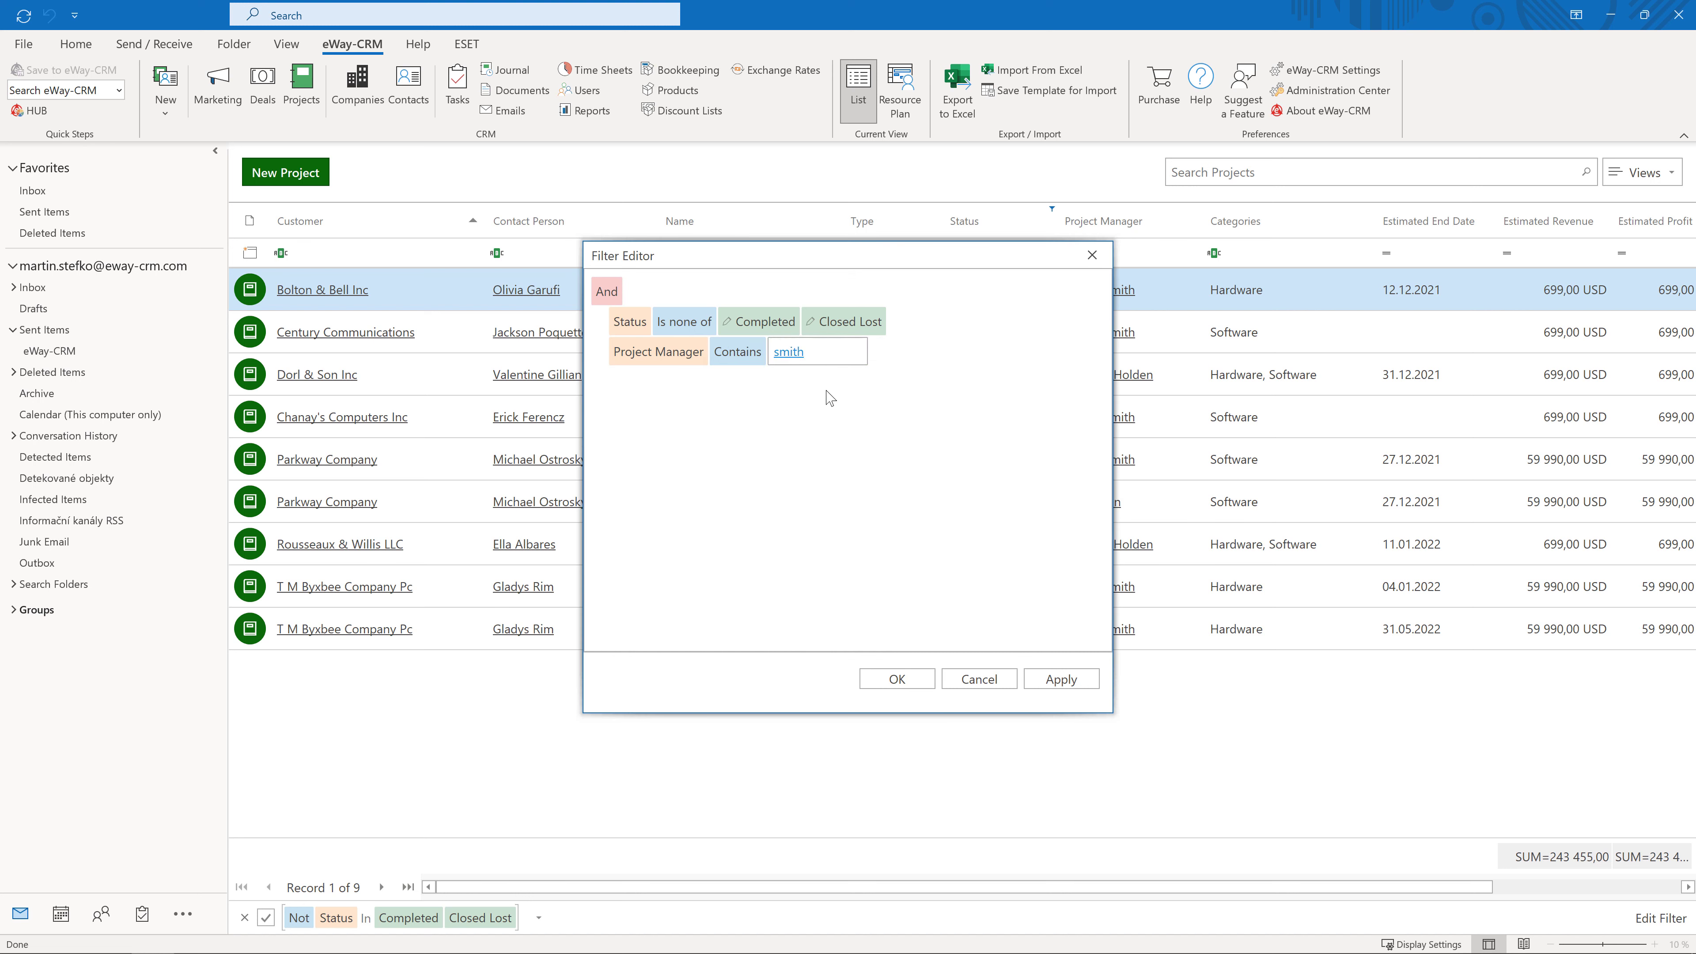
pyautogui.click(953, 396)
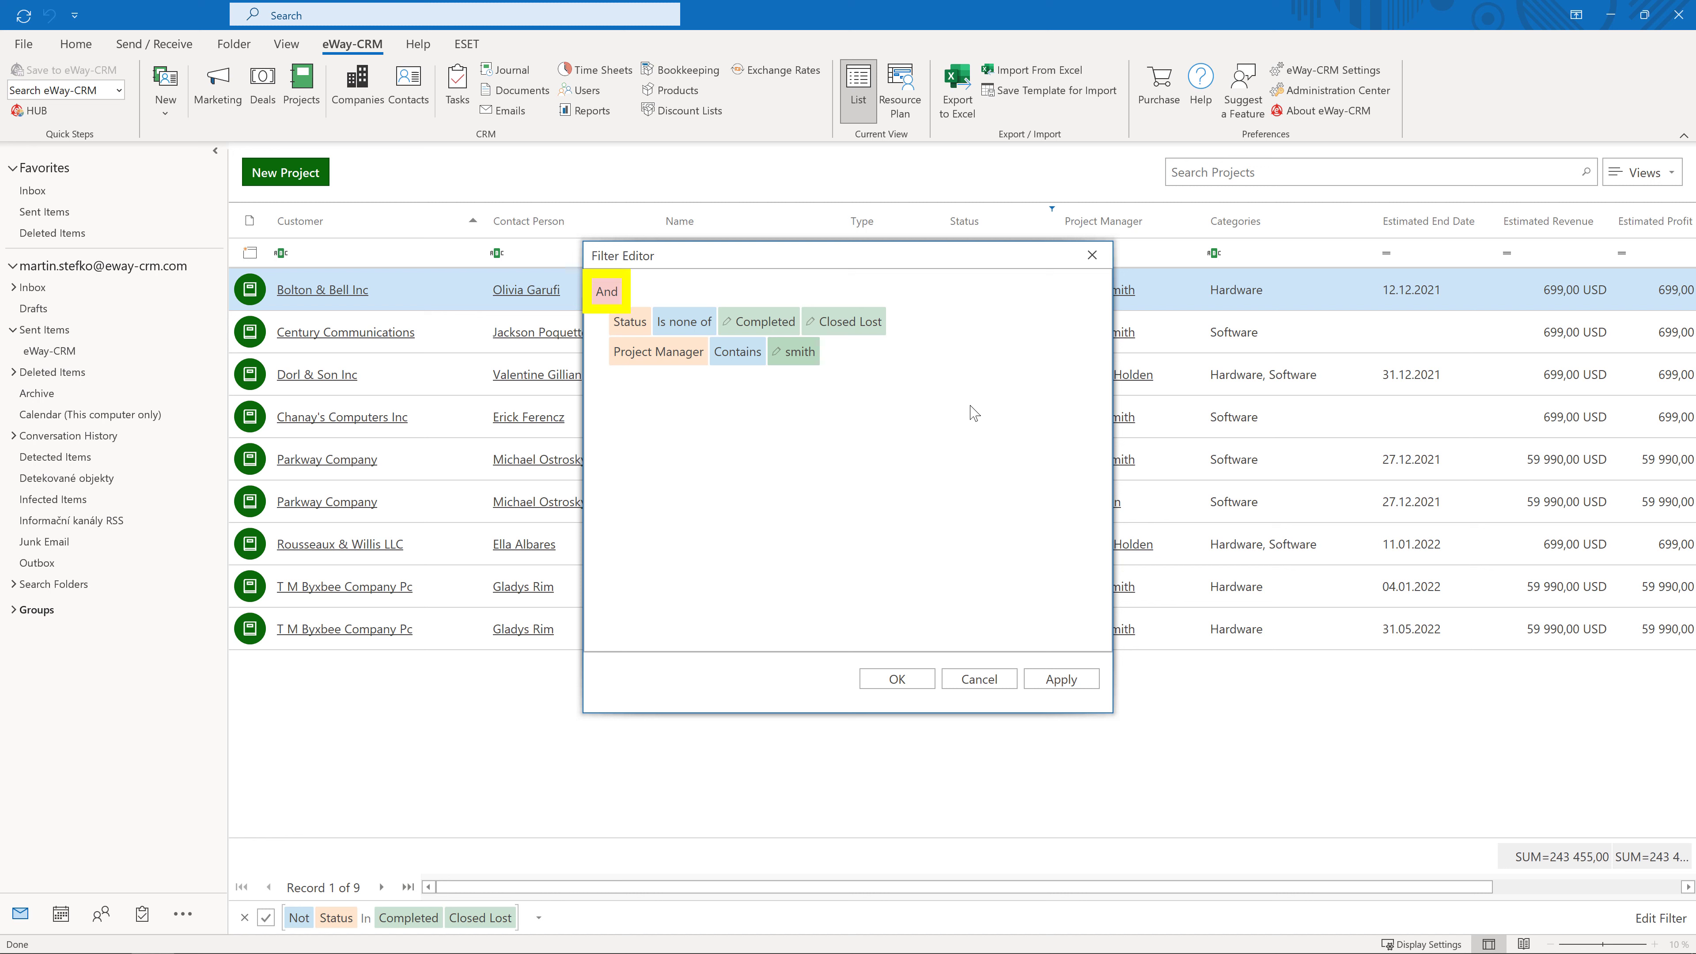
# Keep And as the operator joining the Status and Project Manager conditions and confirm the combined filter.
pyautogui.click(604, 291)
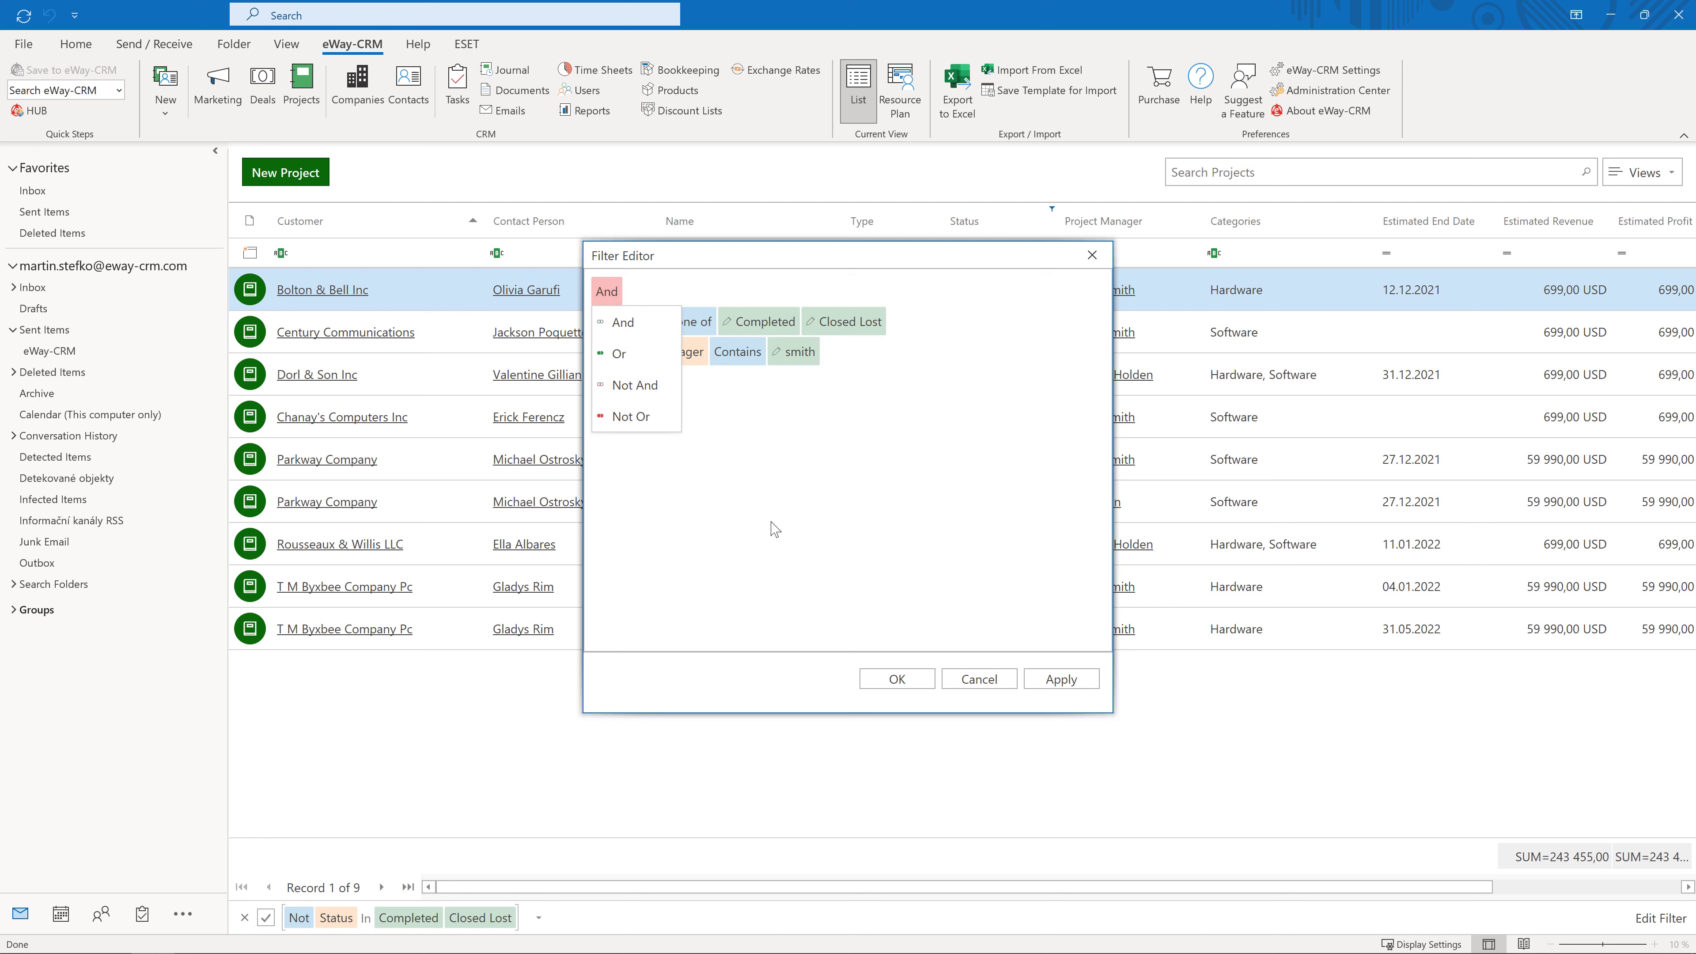
pyautogui.click(785, 547)
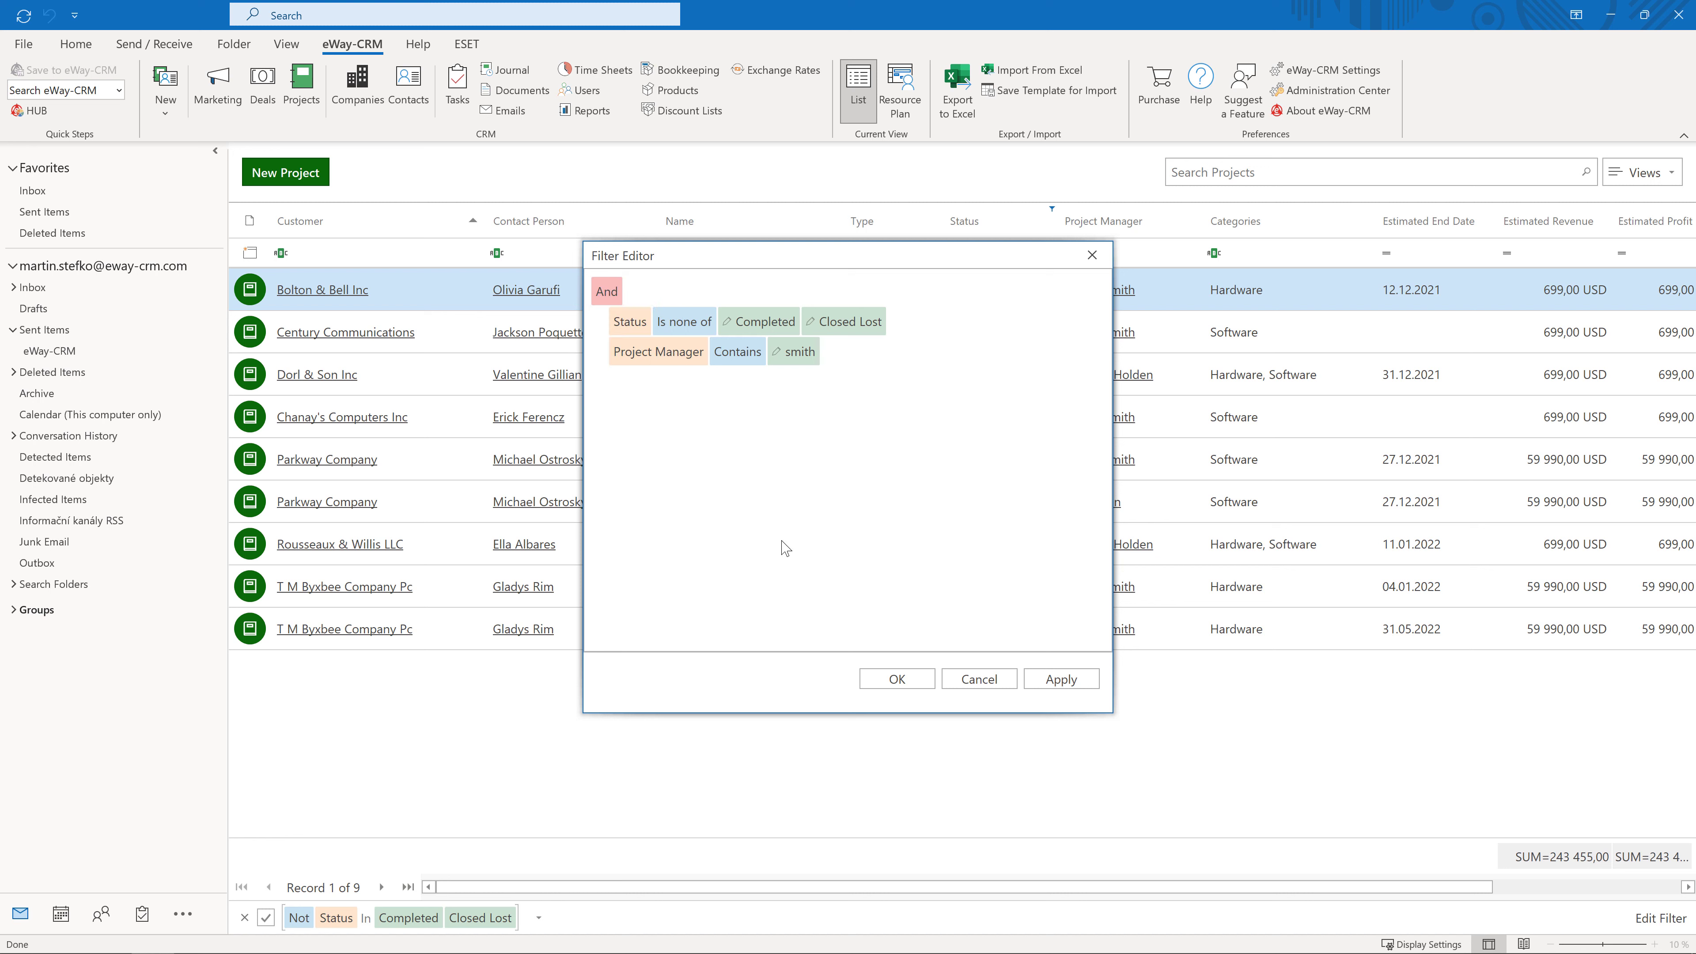
pyautogui.click(896, 678)
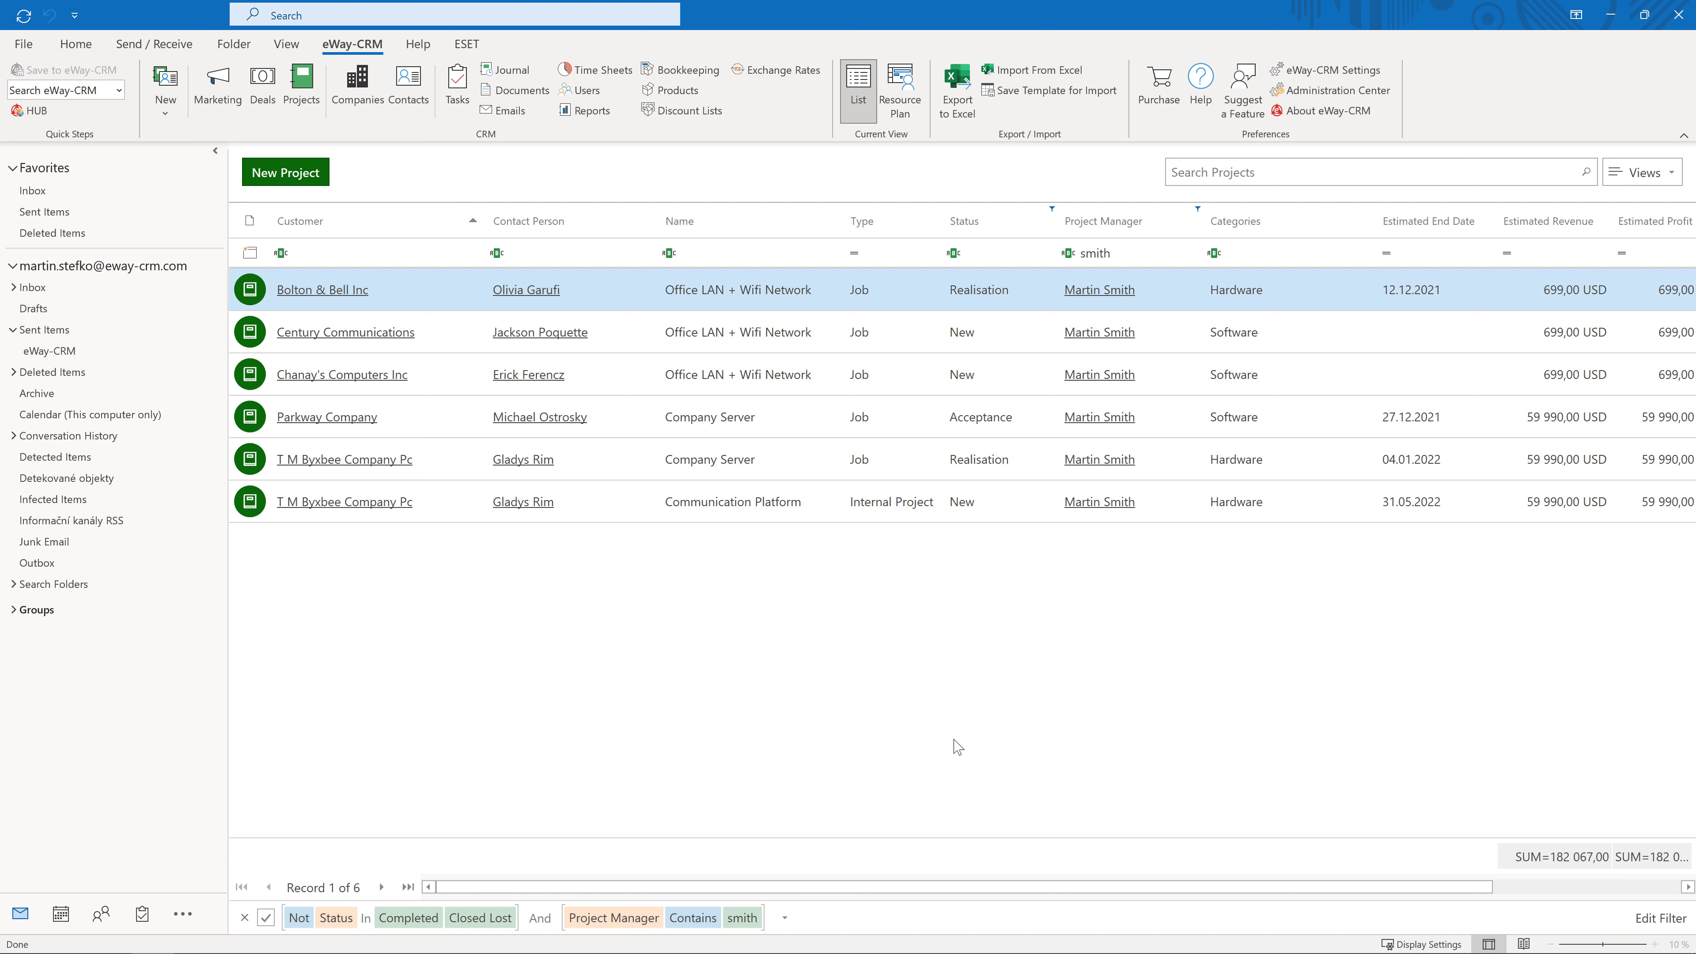
# Group the projects list by Status, expand the New and Realisation groups, and leave the Acceptance group collapsed.
pyautogui.rightClick(972, 227)
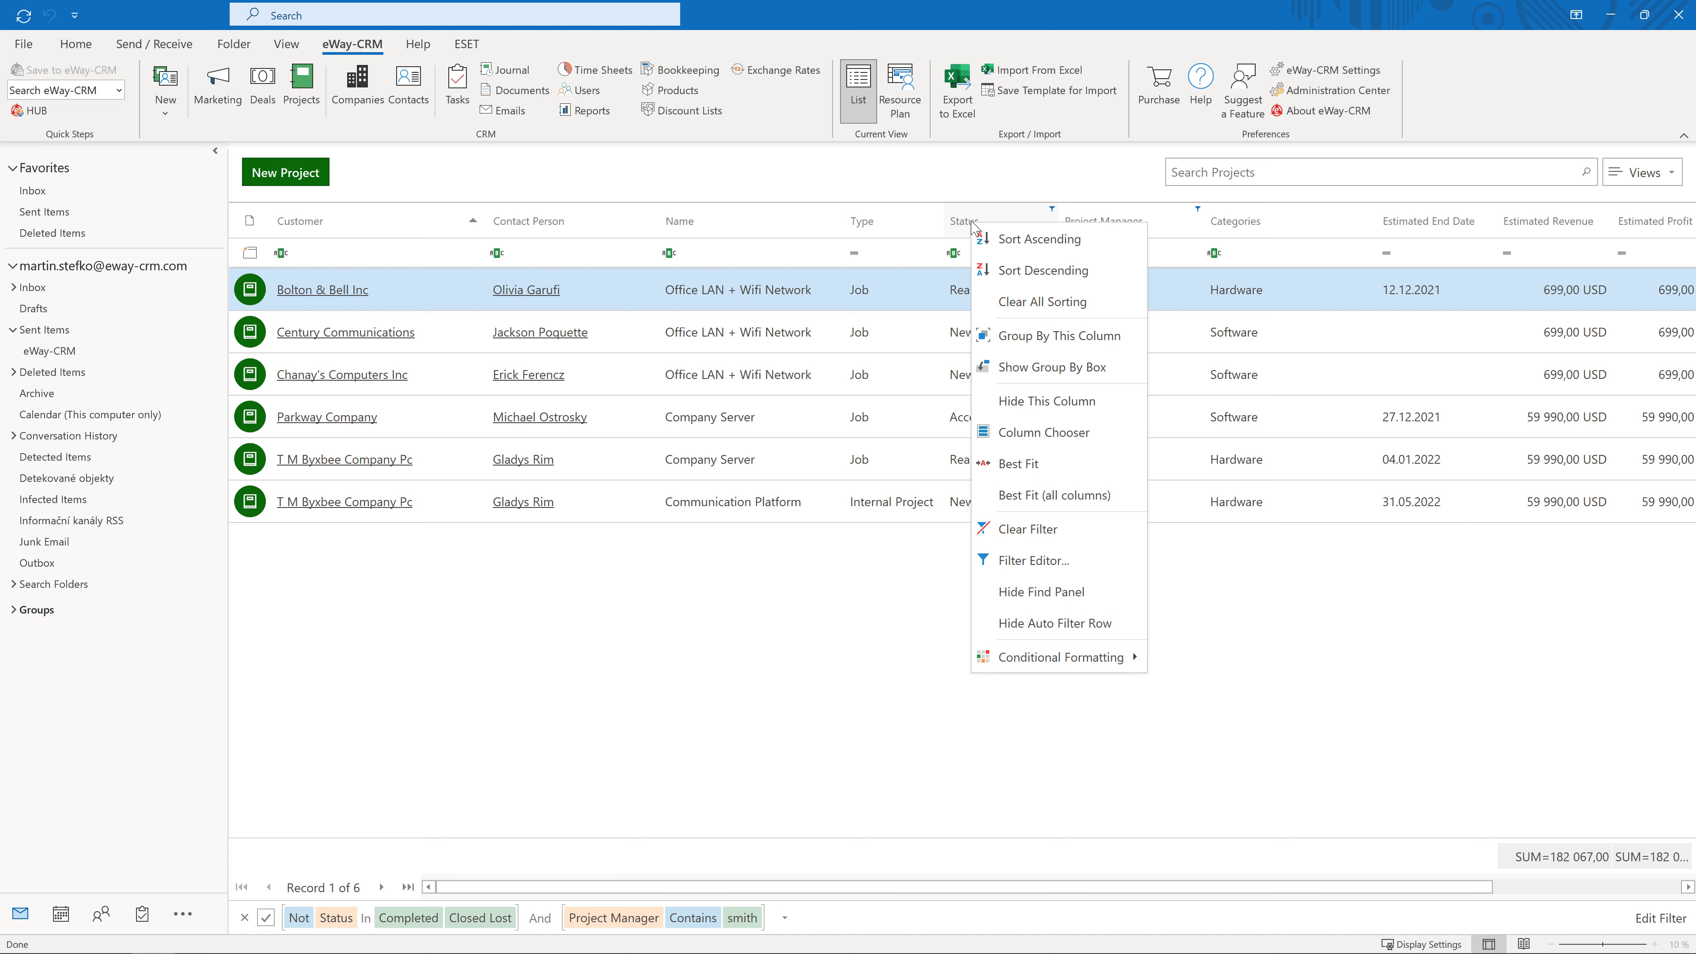
pyautogui.click(1142, 342)
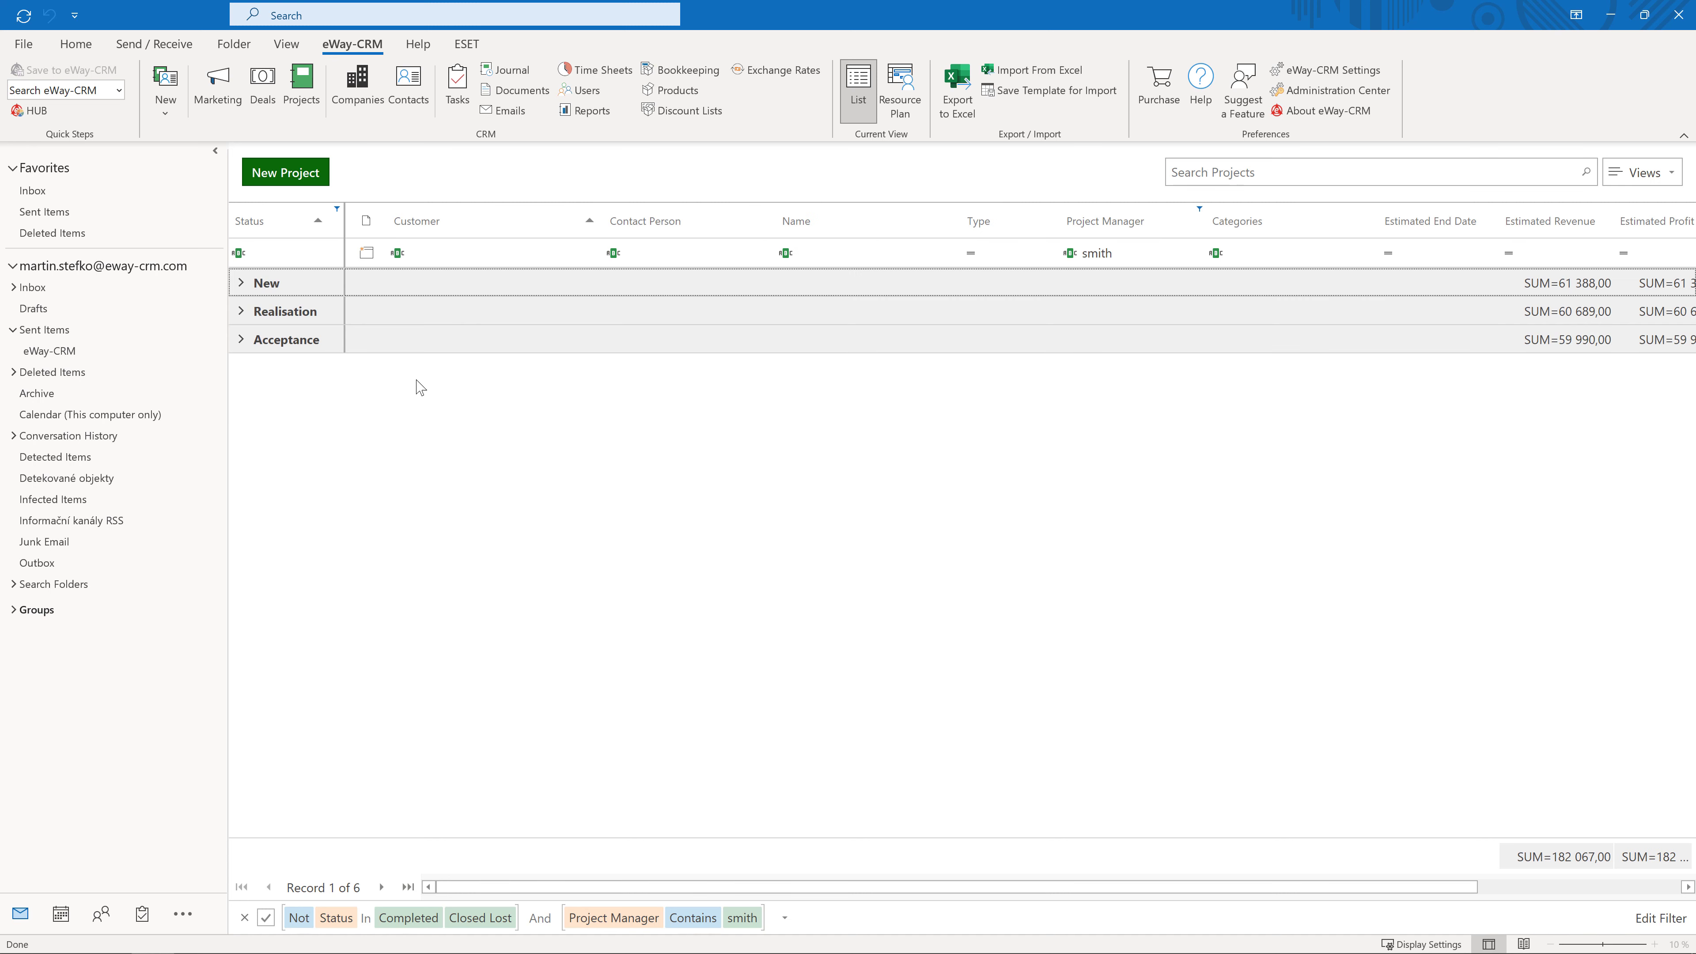
pyautogui.click(241, 339)
pyautogui.click(241, 311)
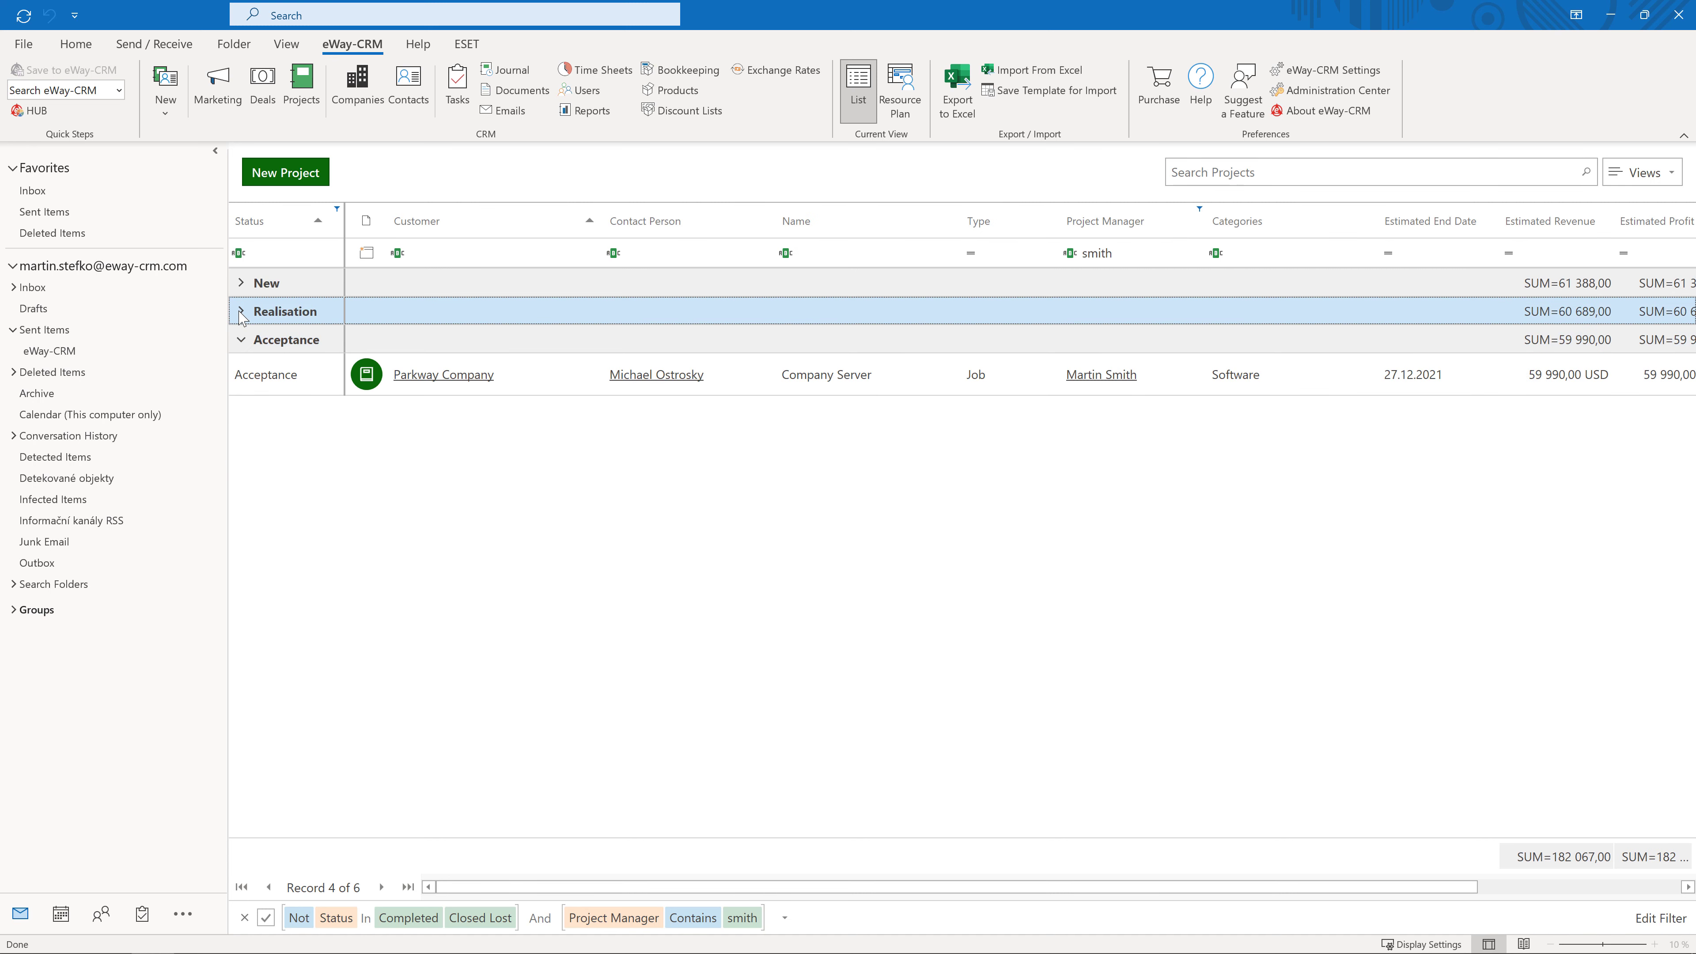
pyautogui.click(241, 283)
pyautogui.click(242, 551)
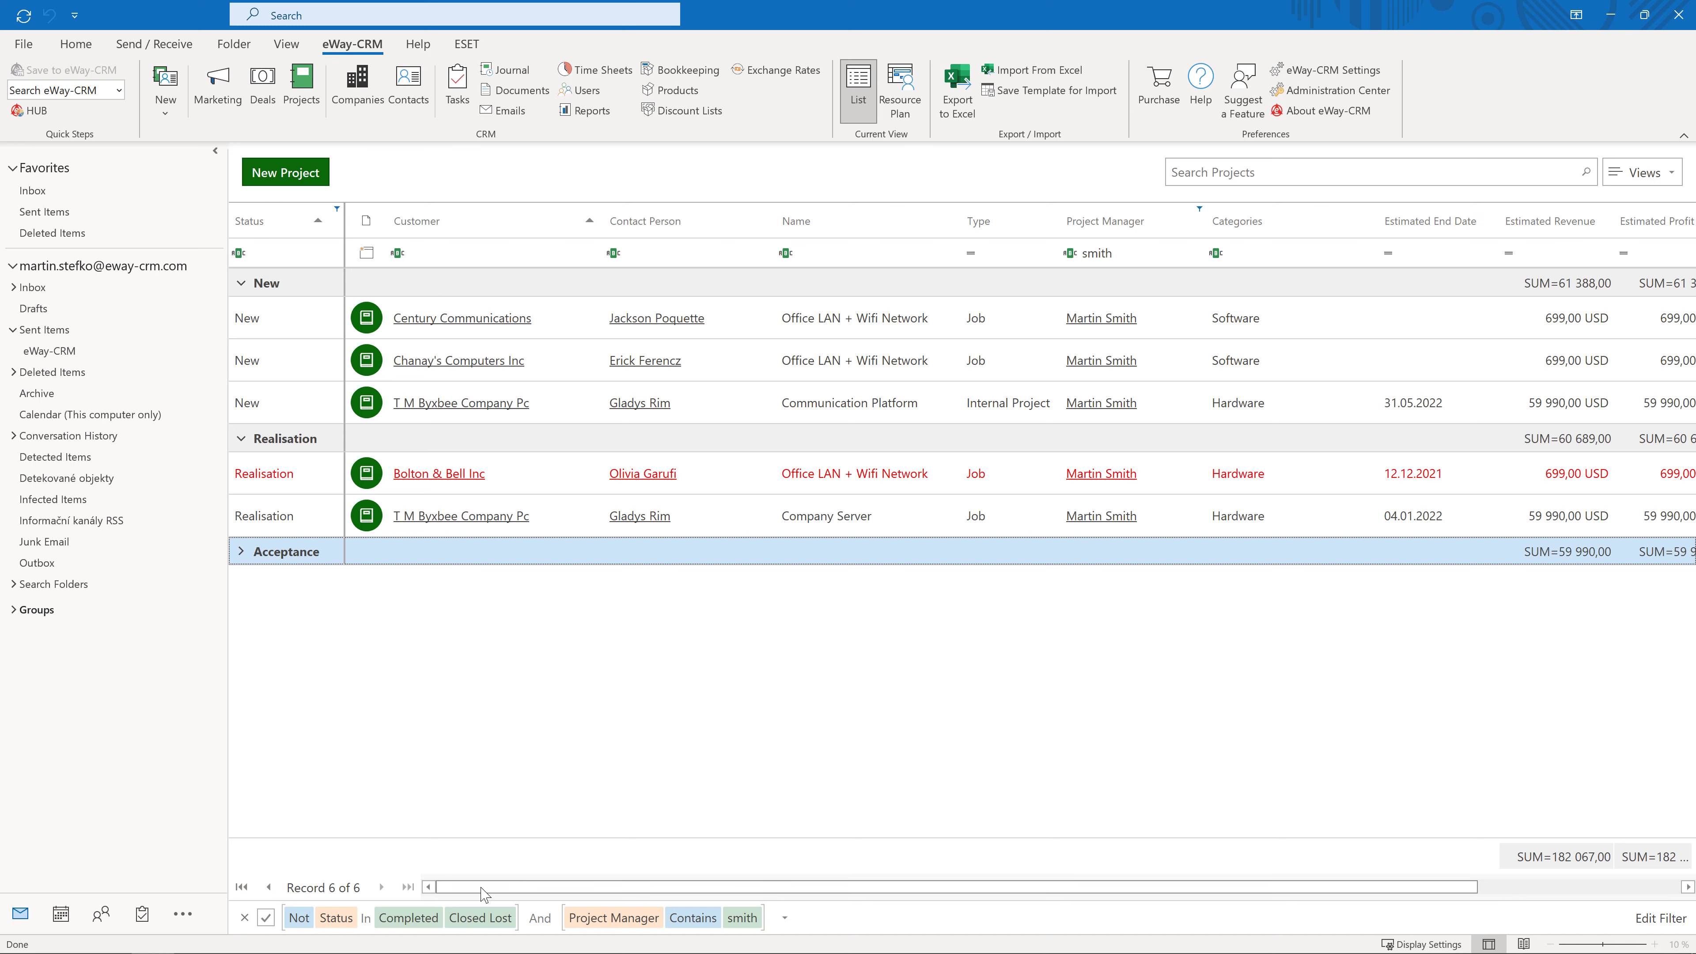
# Try Count as the summary of the Actual Revenue column, and set it back to Sum.
pyautogui.moveTo(482, 887); pyautogui.dragTo(826, 918)
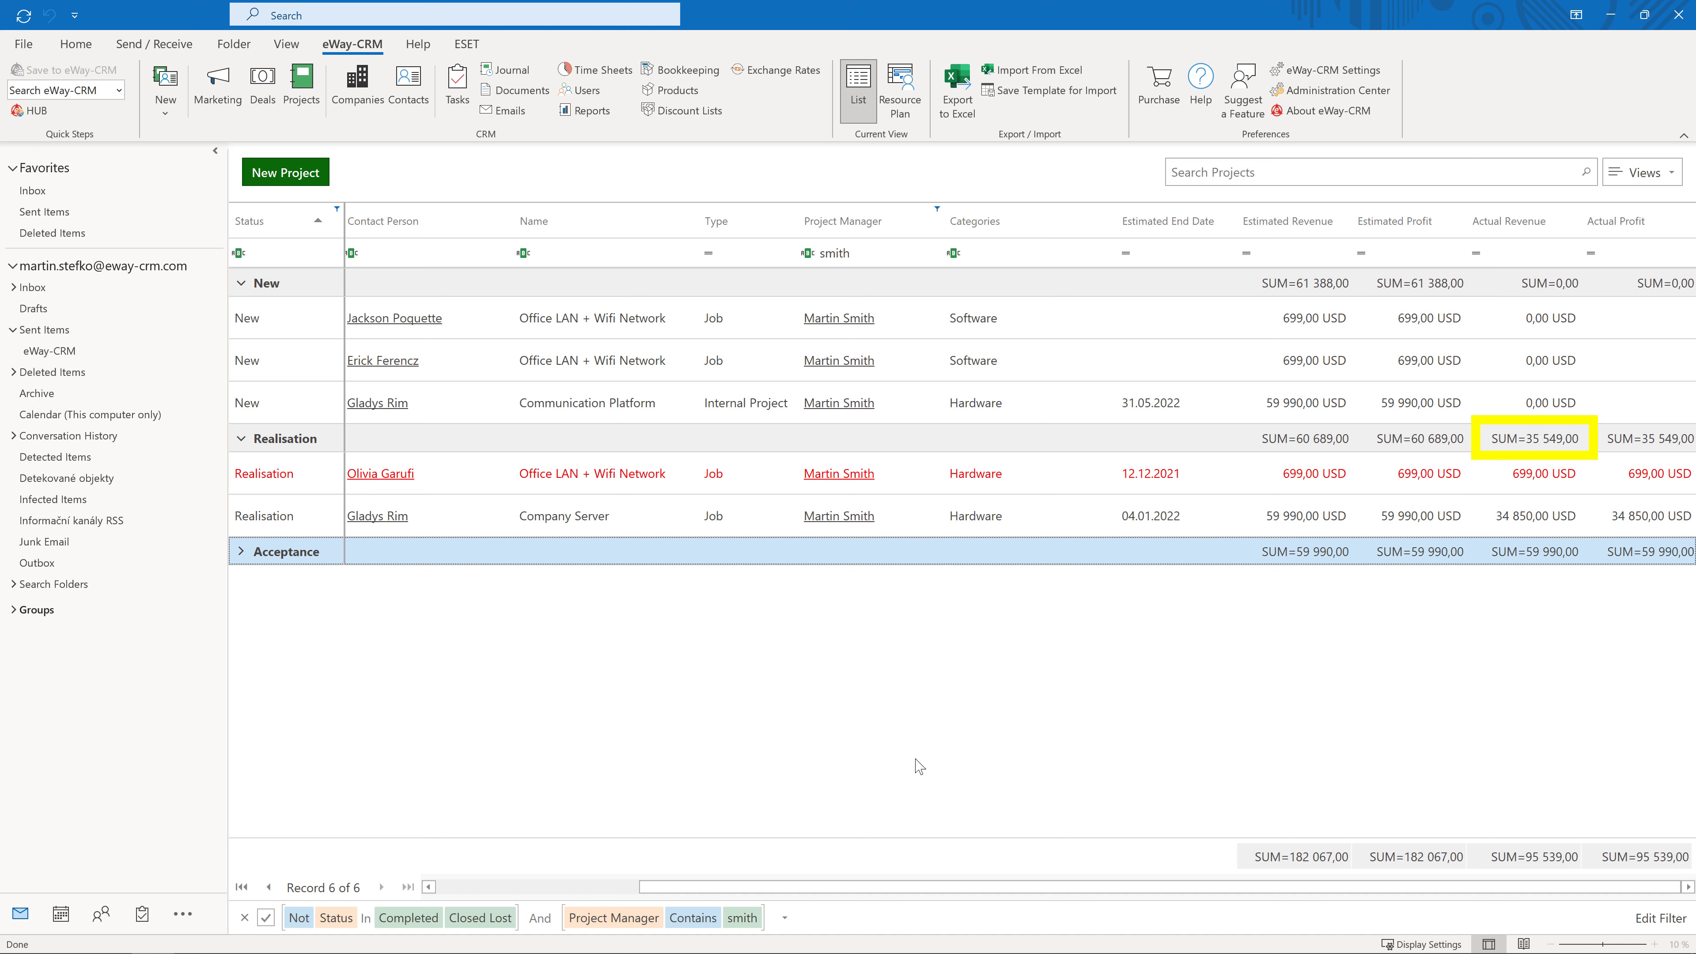
pyautogui.rightClick(1523, 858)
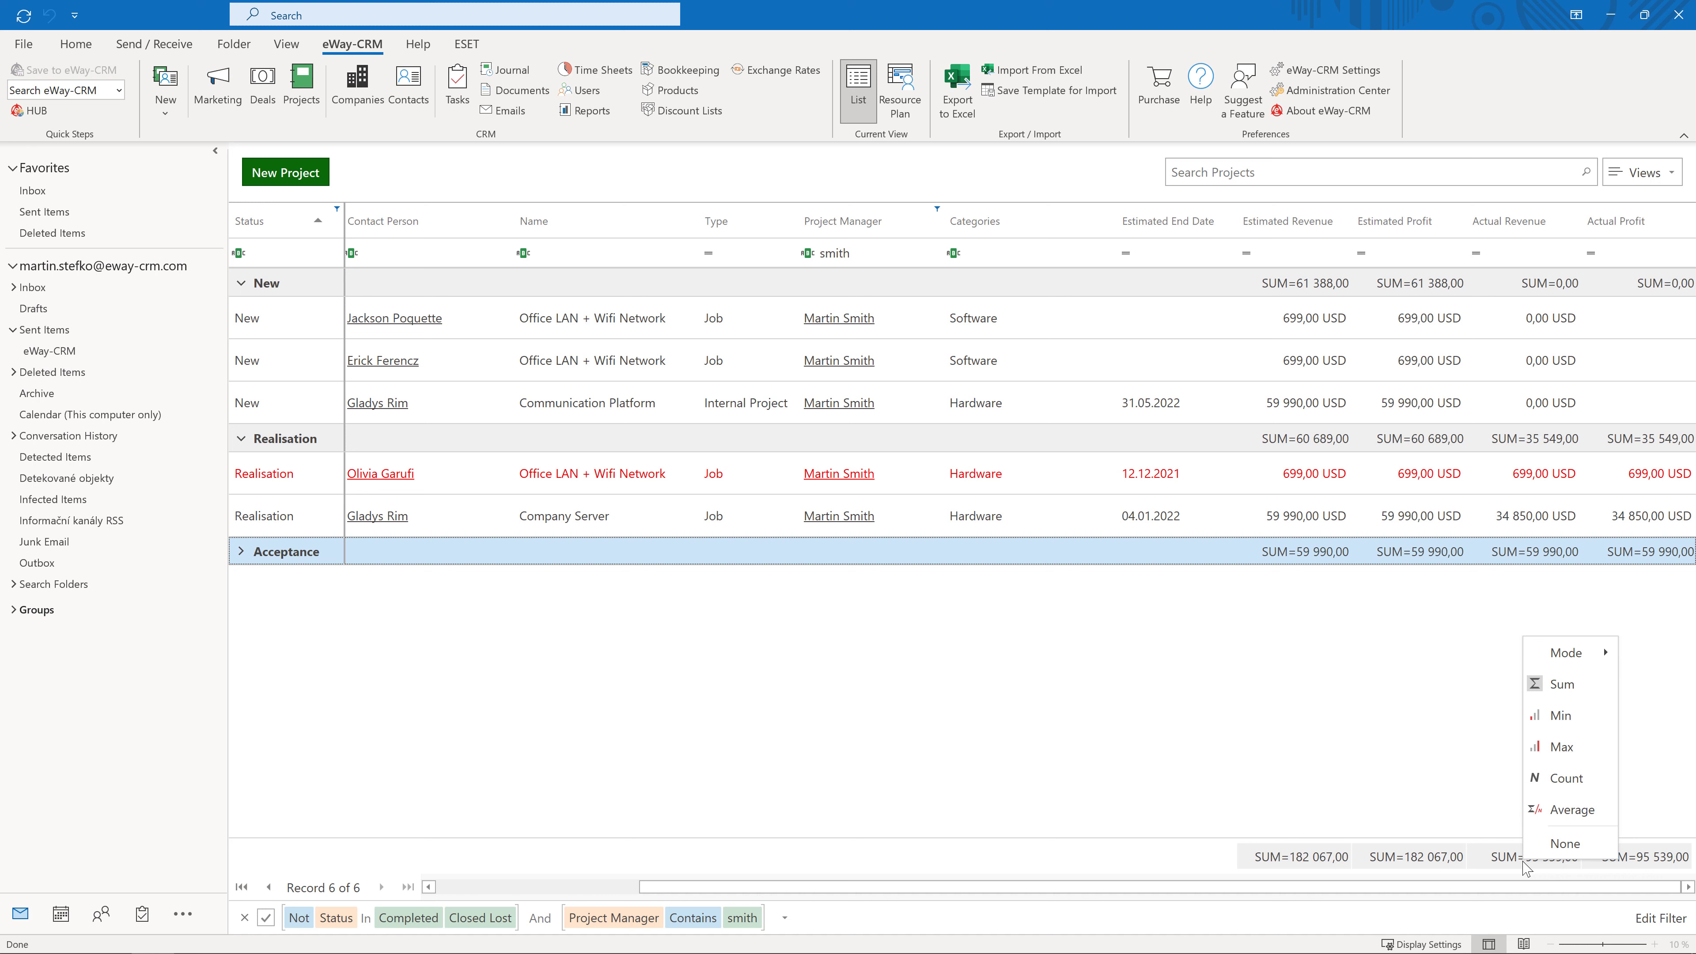
pyautogui.click(1561, 779)
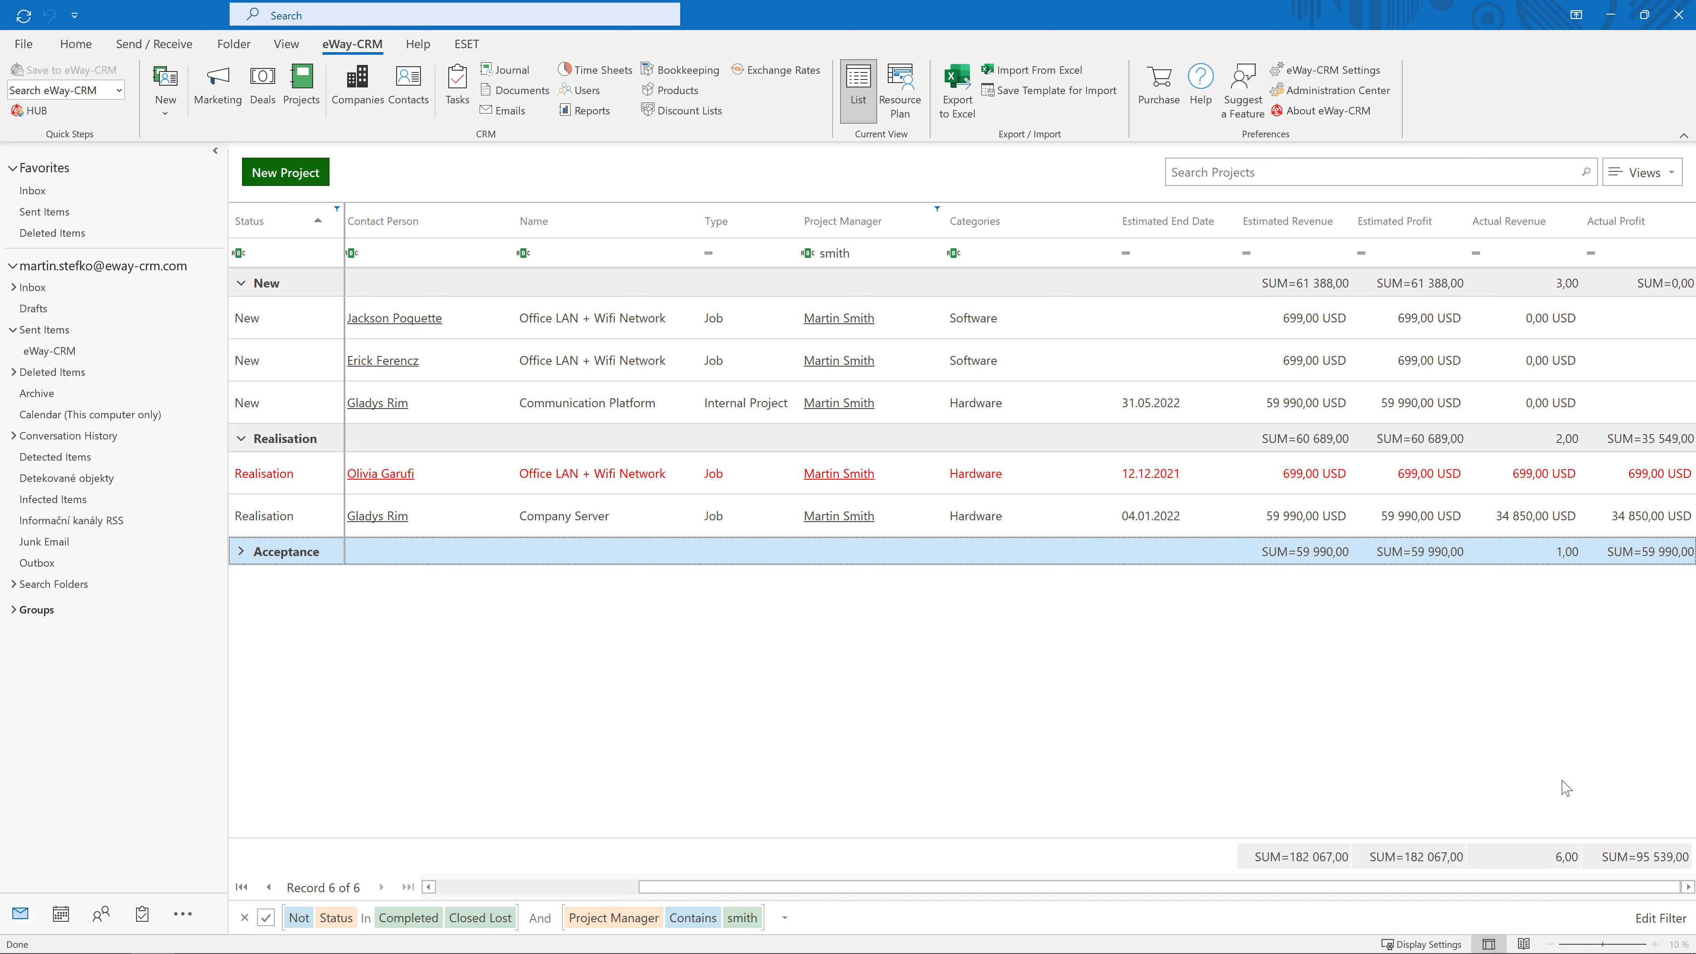
pyautogui.rightClick(1527, 859)
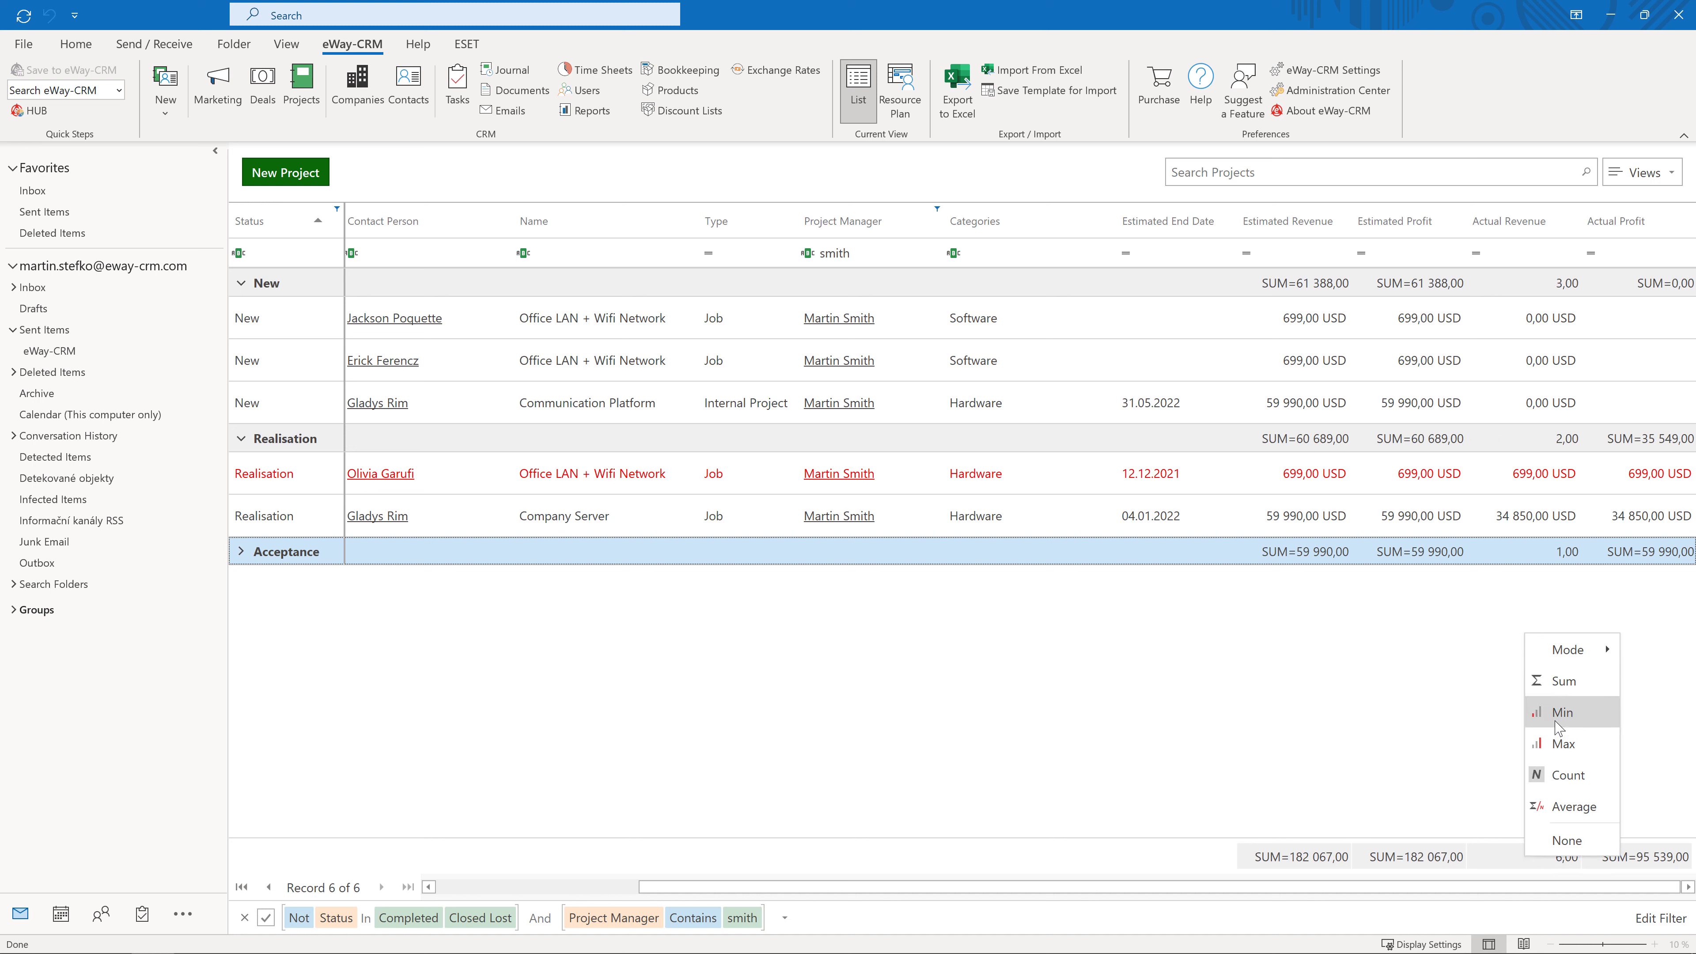
pyautogui.click(1562, 682)
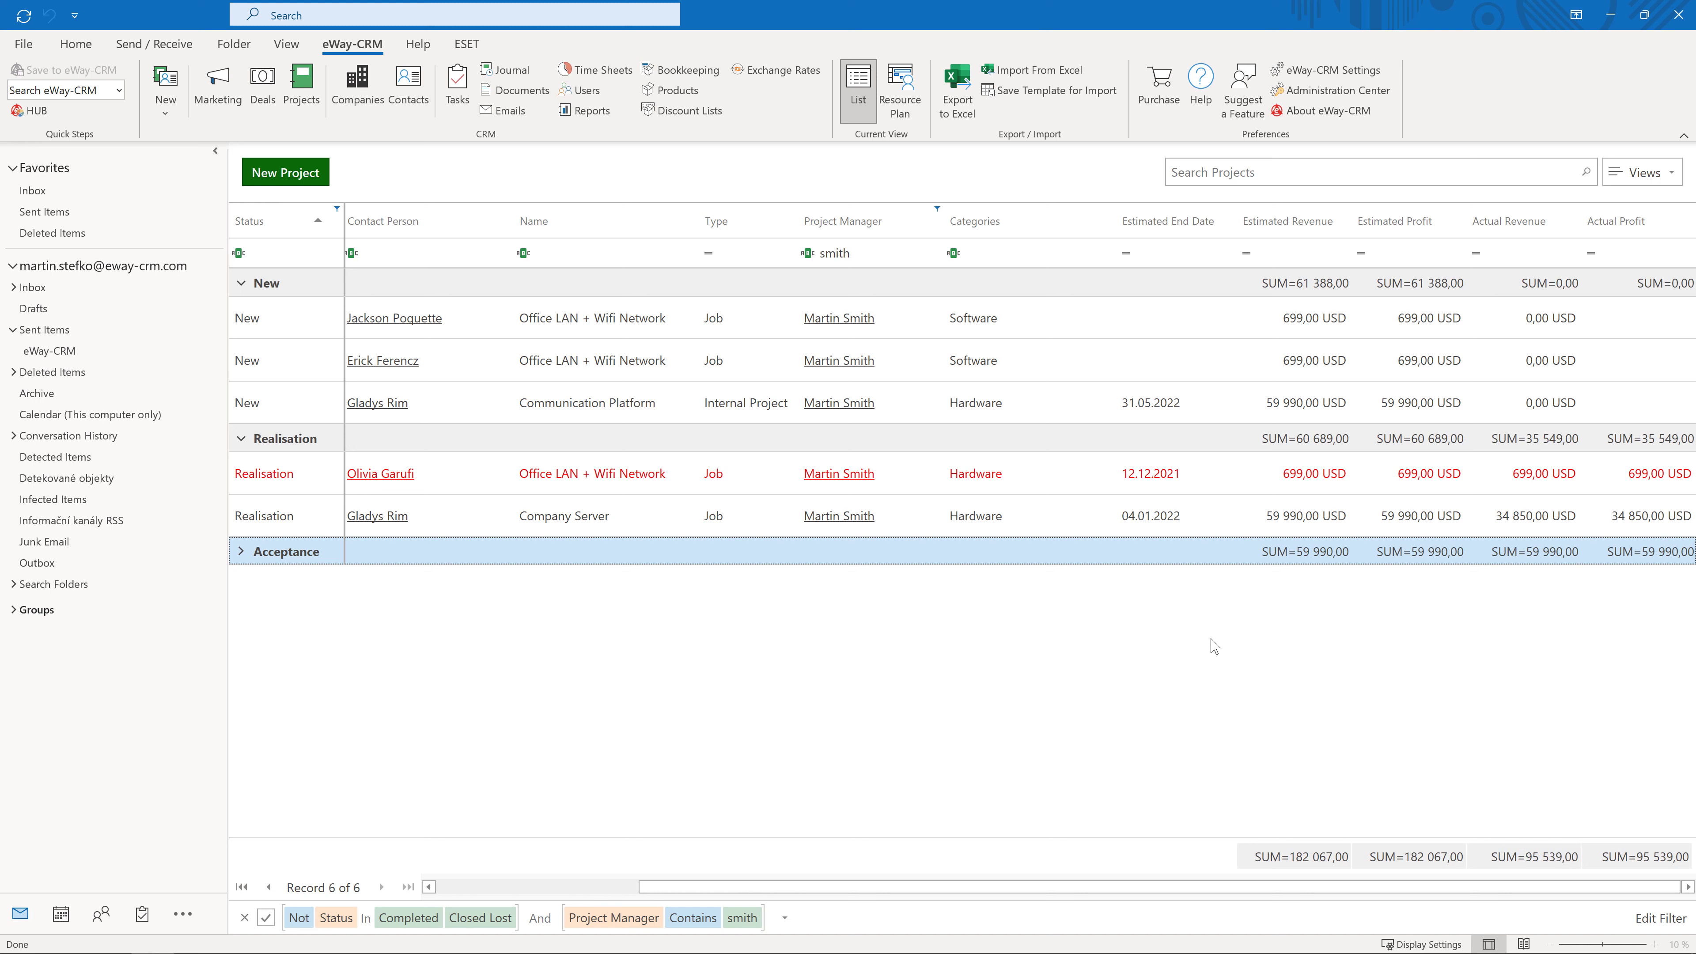
pyautogui.rightClick(304, 226)
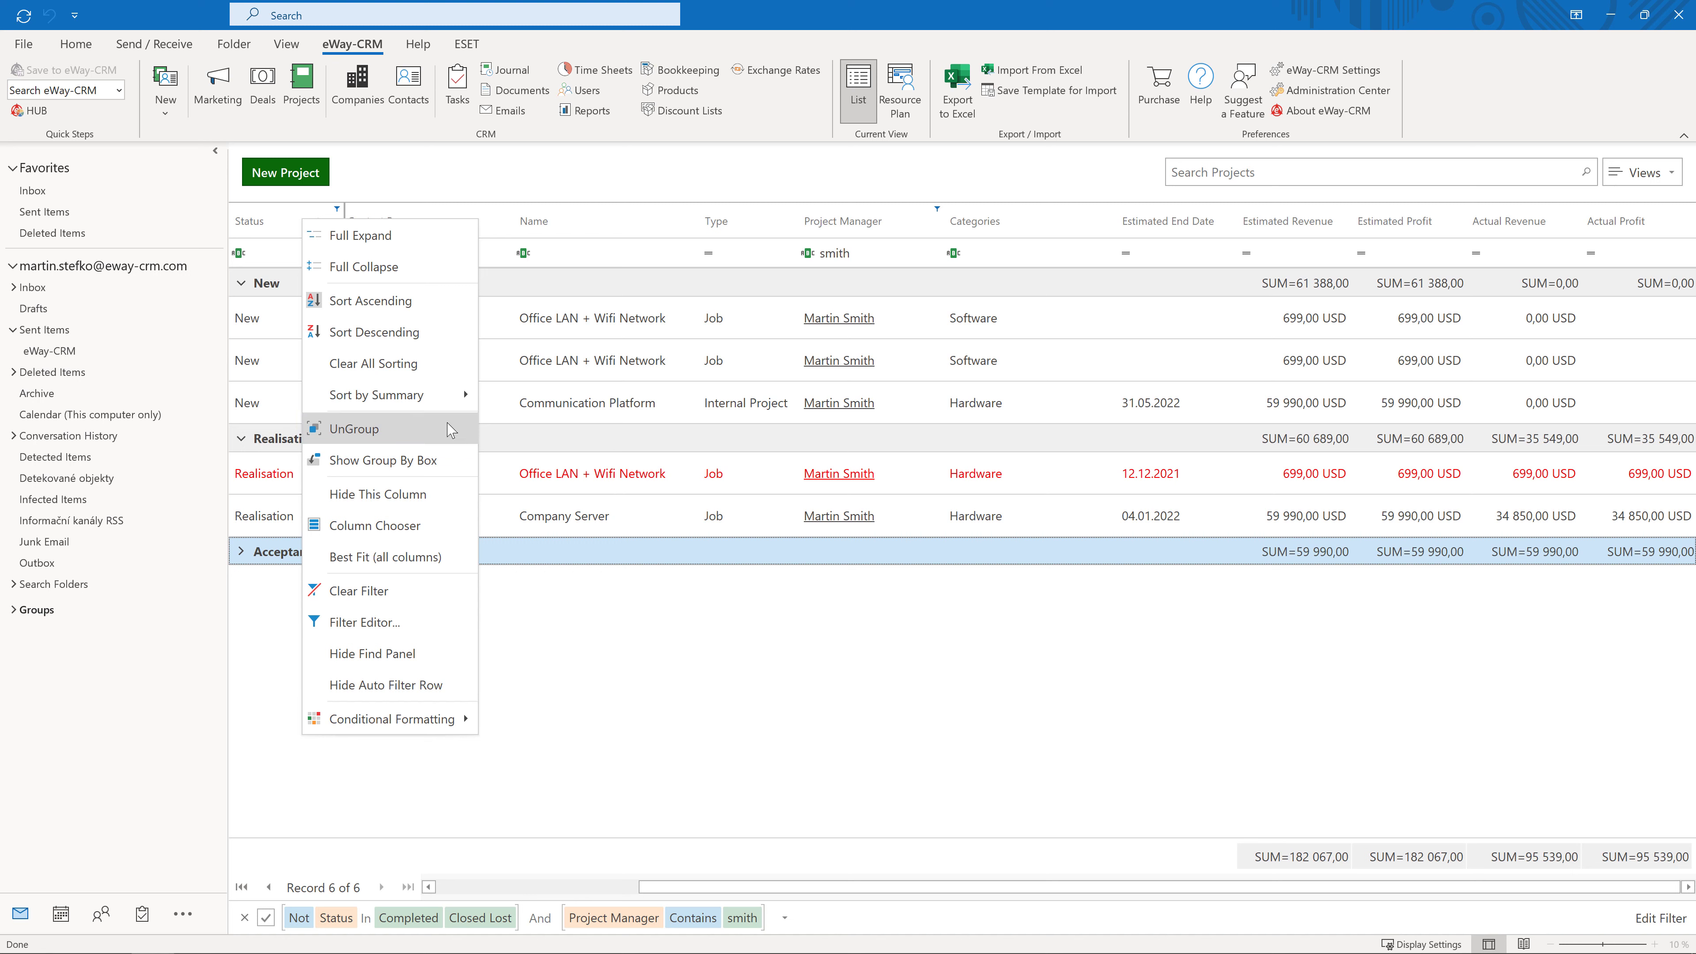
pyautogui.click(873, 723)
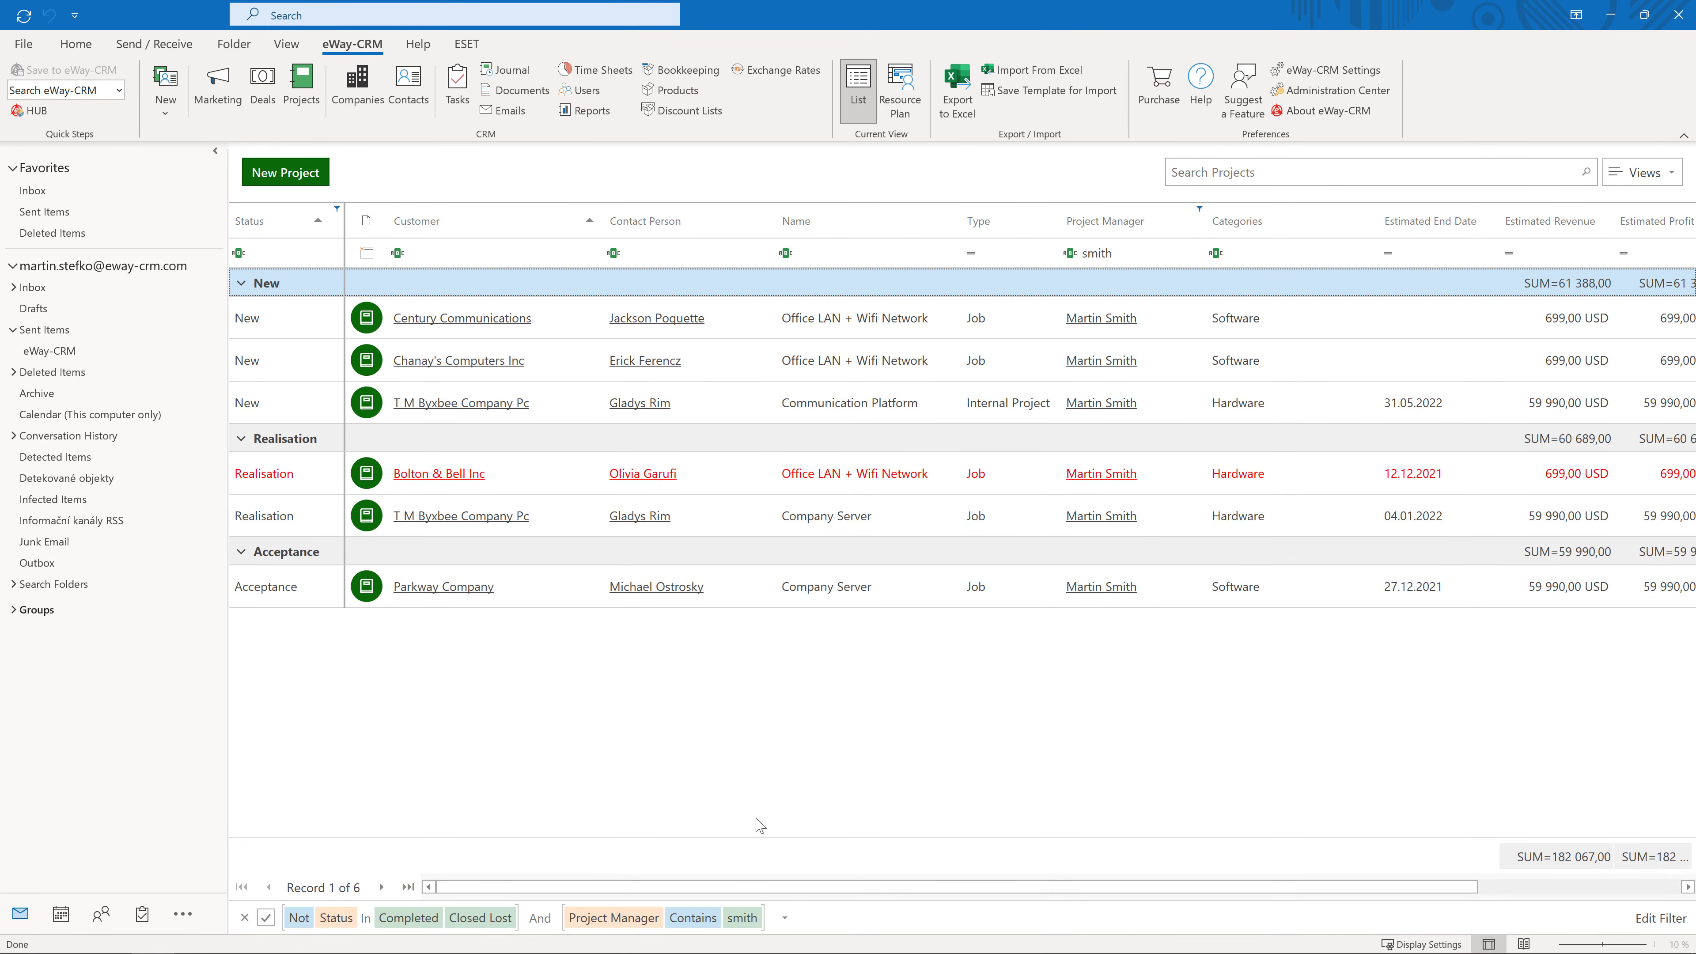
# Apply a green-to-white Color Scales conditional format to the Actual Profit column.
pyautogui.moveTo(776, 886); pyautogui.dragTo(1034, 910)
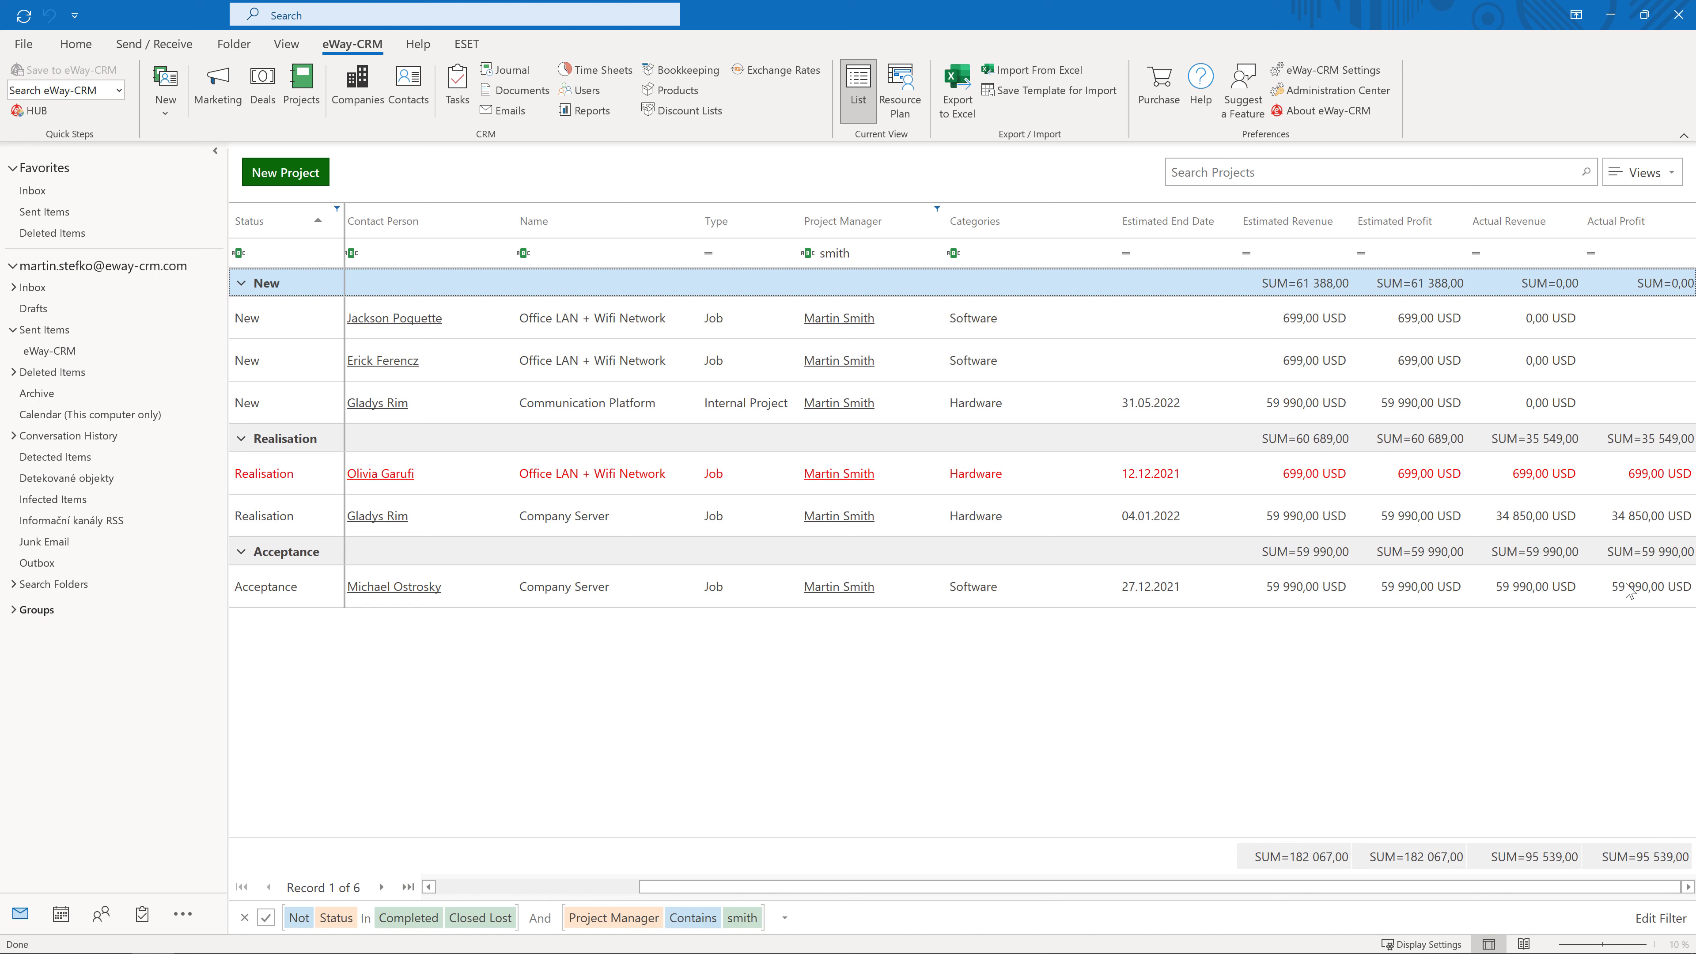
pyautogui.rightClick(1630, 228)
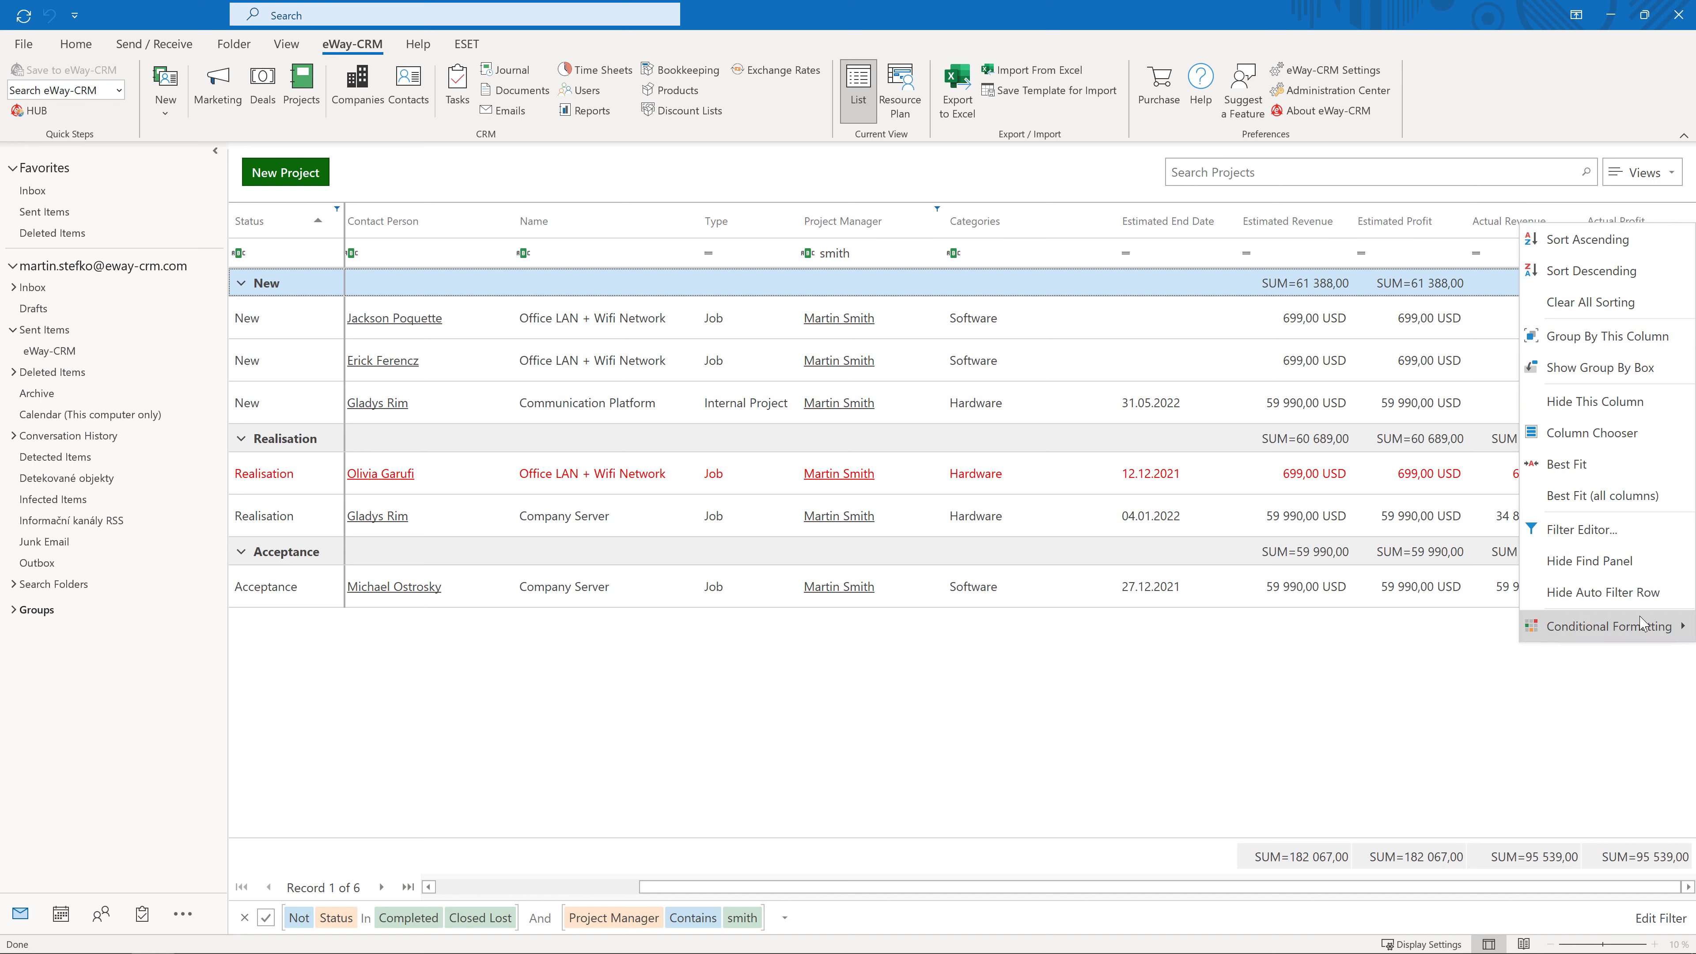
pyautogui.moveTo(1642, 623)
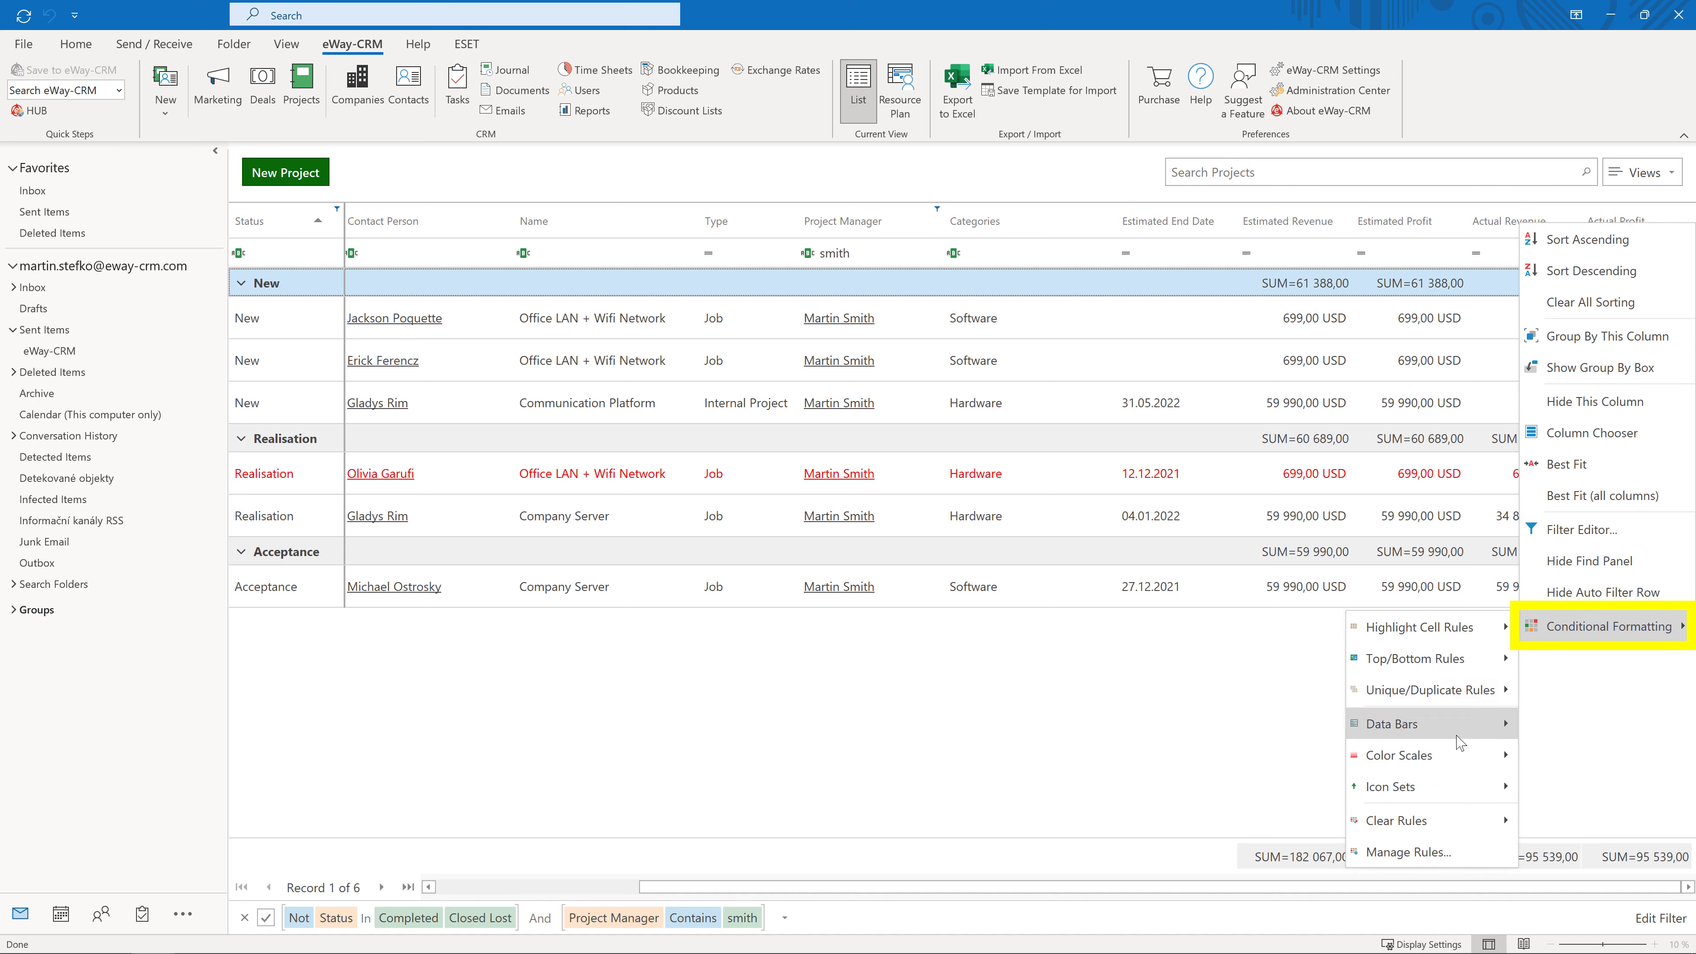
pyautogui.moveTo(1453, 758)
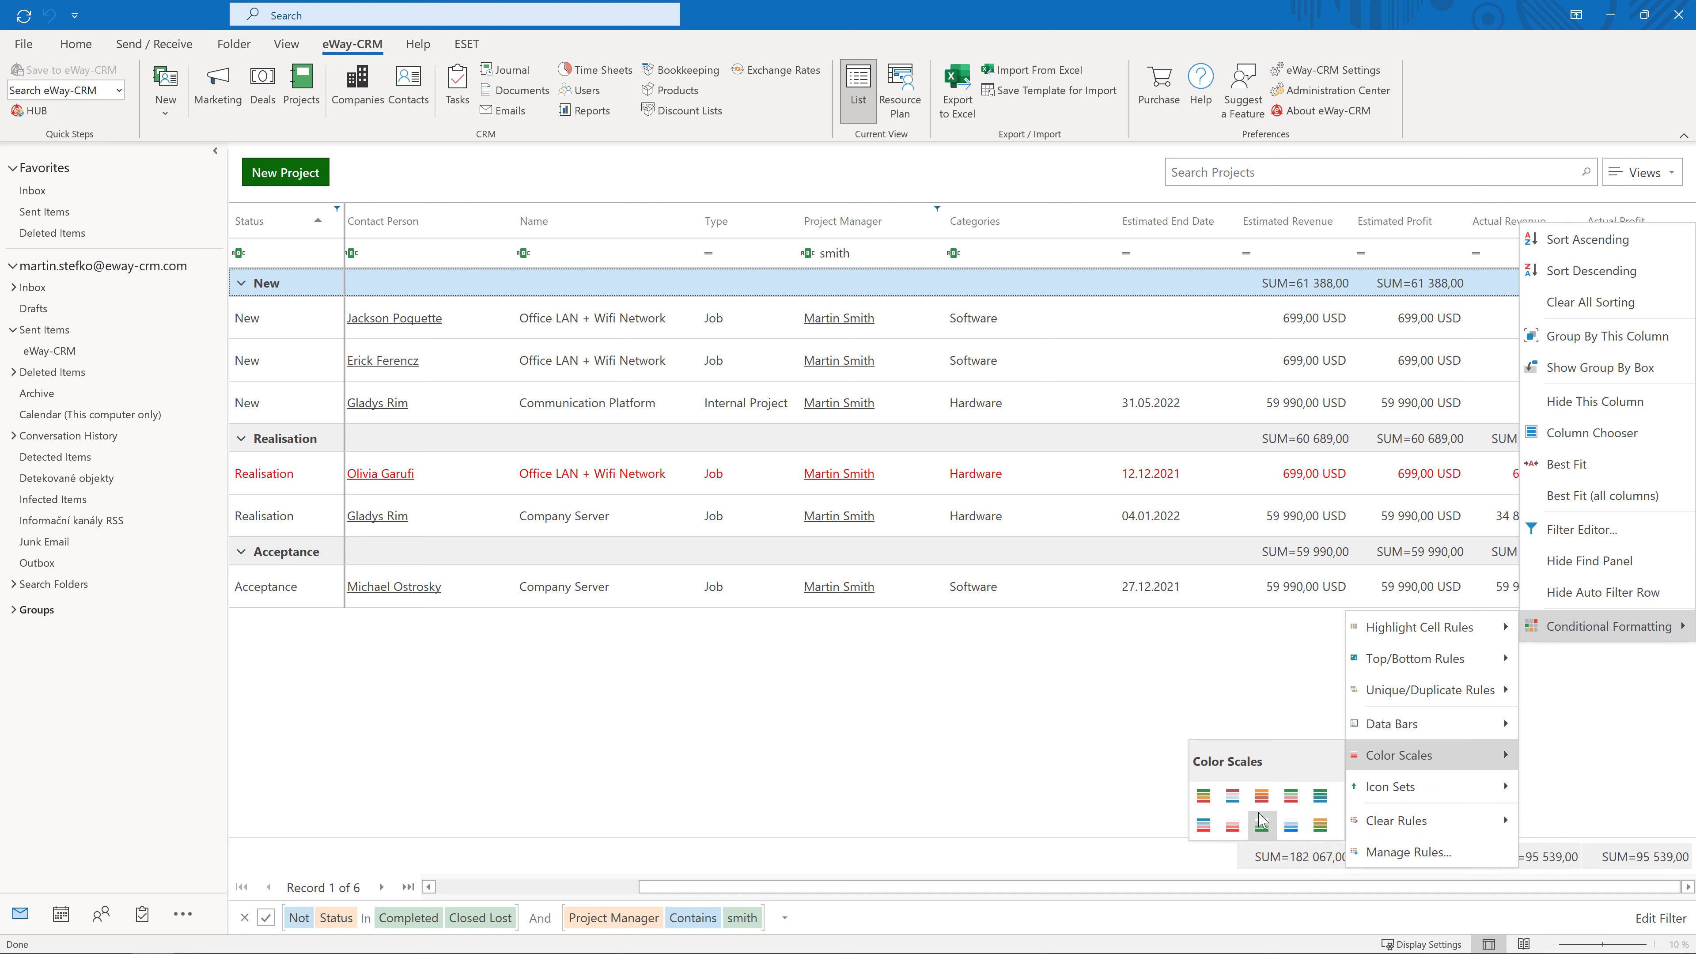
pyautogui.click(1261, 829)
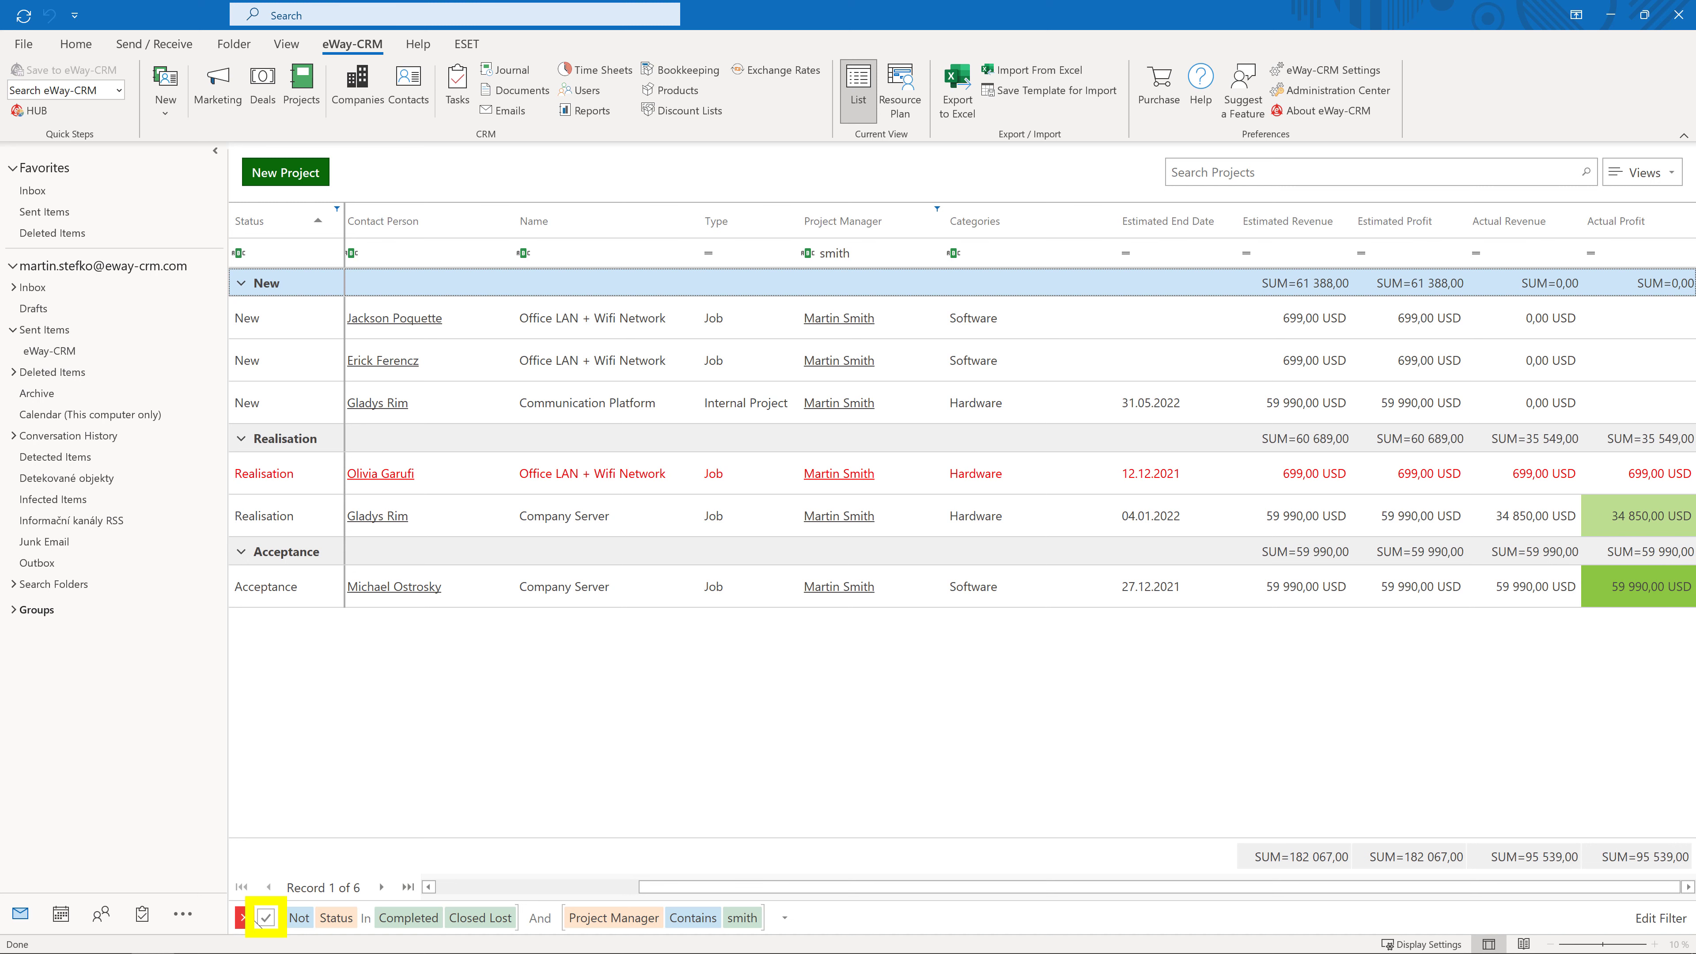
# Switch the combined Status and Project Manager filter off and back on.
pyautogui.click(265, 919)
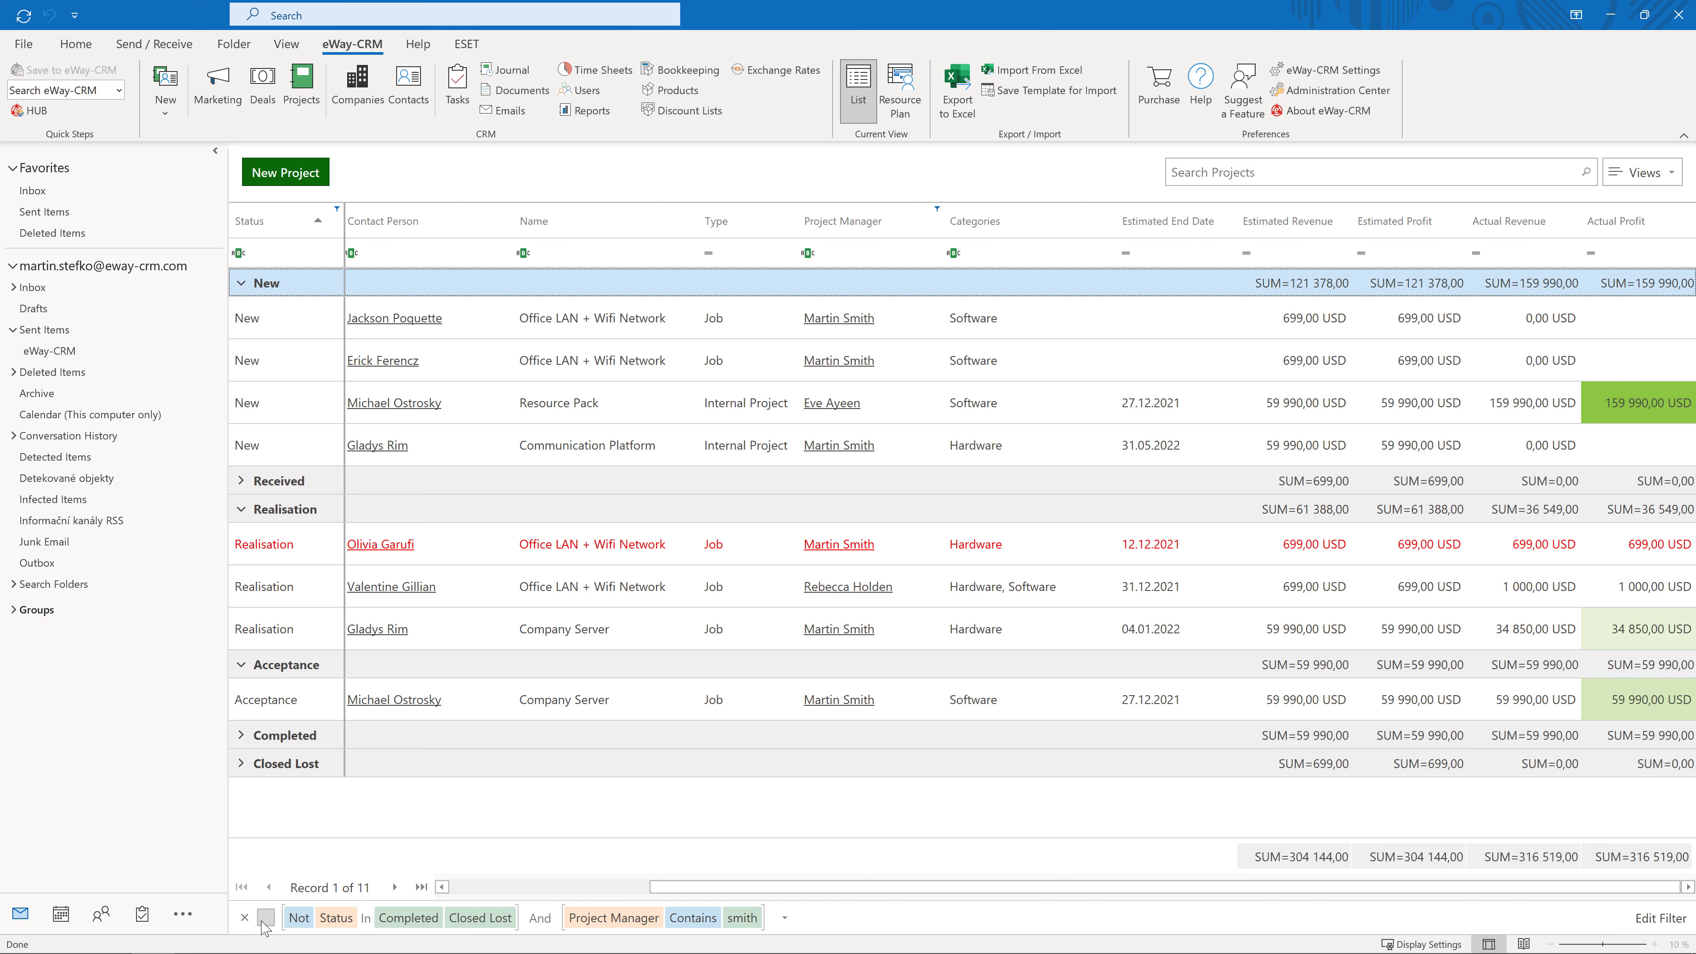
pyautogui.click(265, 918)
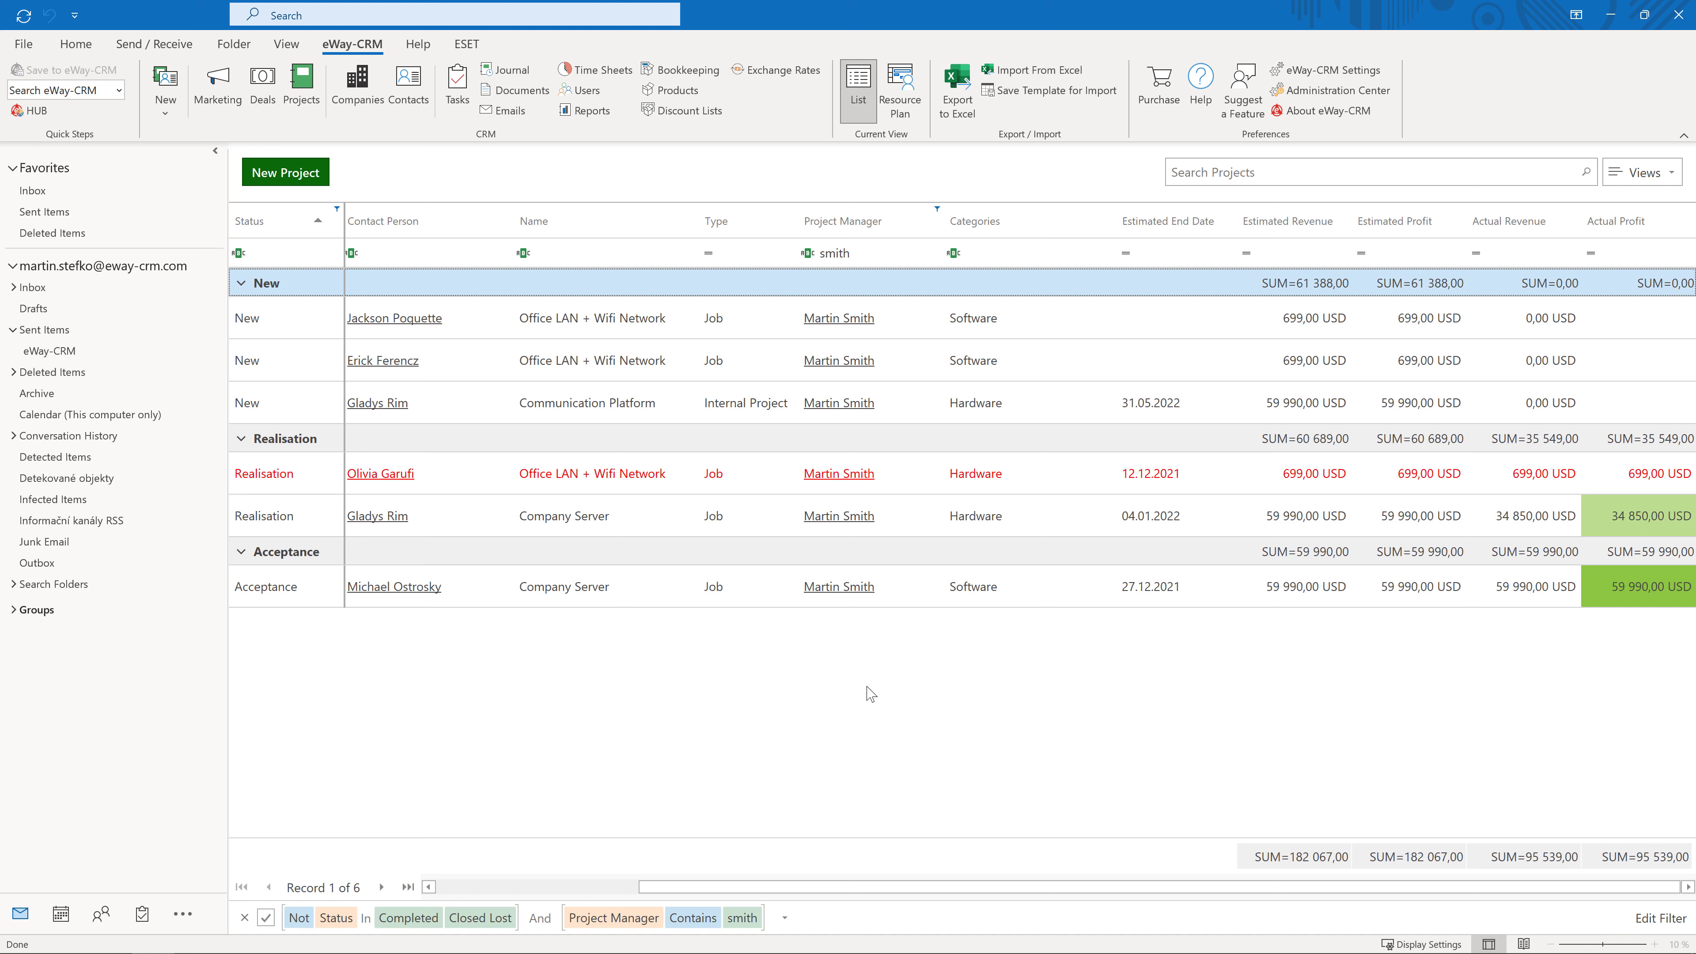
# Save the current list layout as a view named with the project manager's surname, shared with all users.
pyautogui.click(1665, 179)
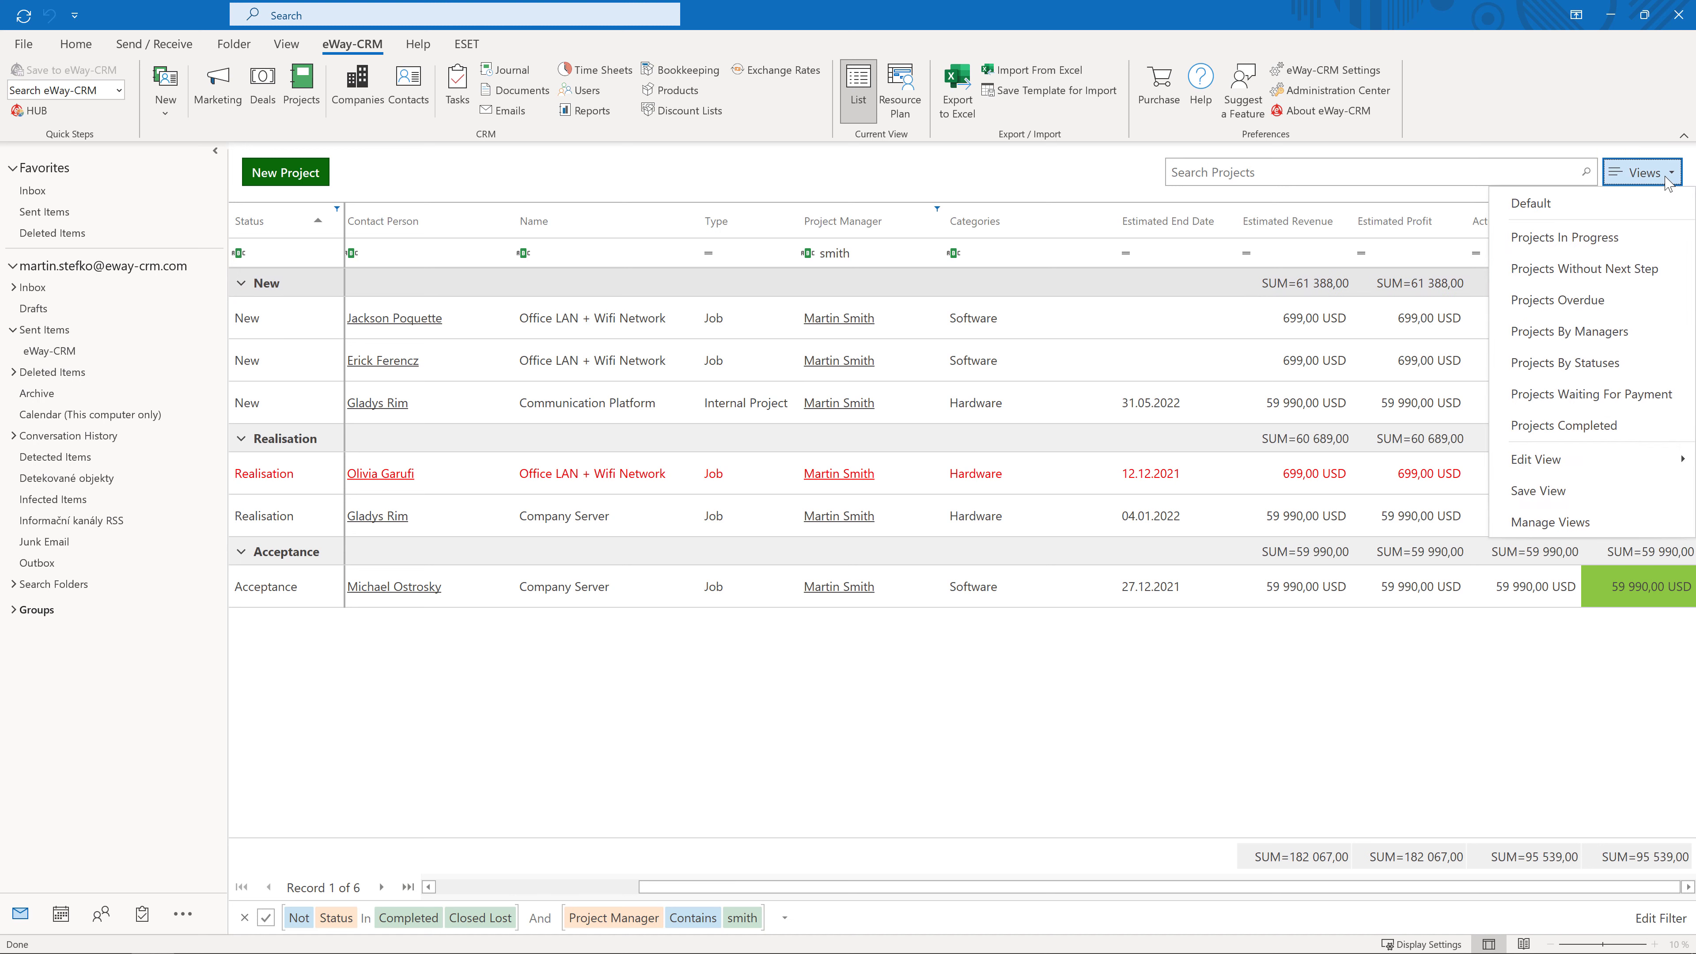
pyautogui.click(1604, 490)
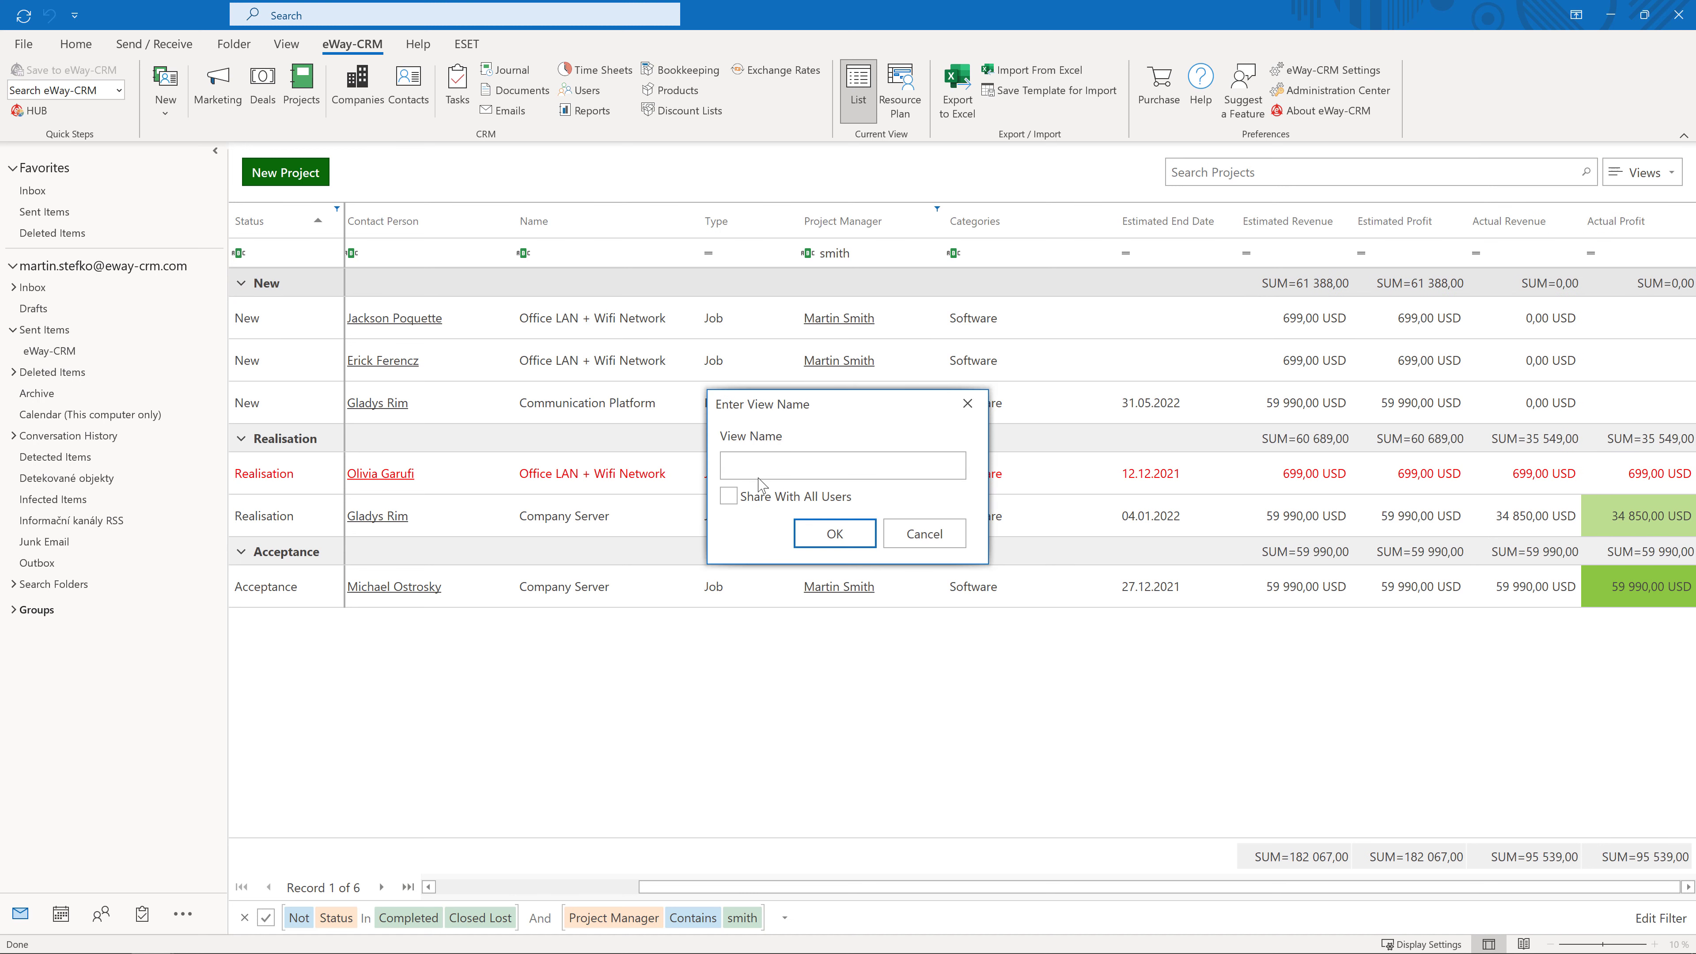
pyautogui.write('Smith')
pyautogui.click(764, 495)
pyautogui.click(811, 539)
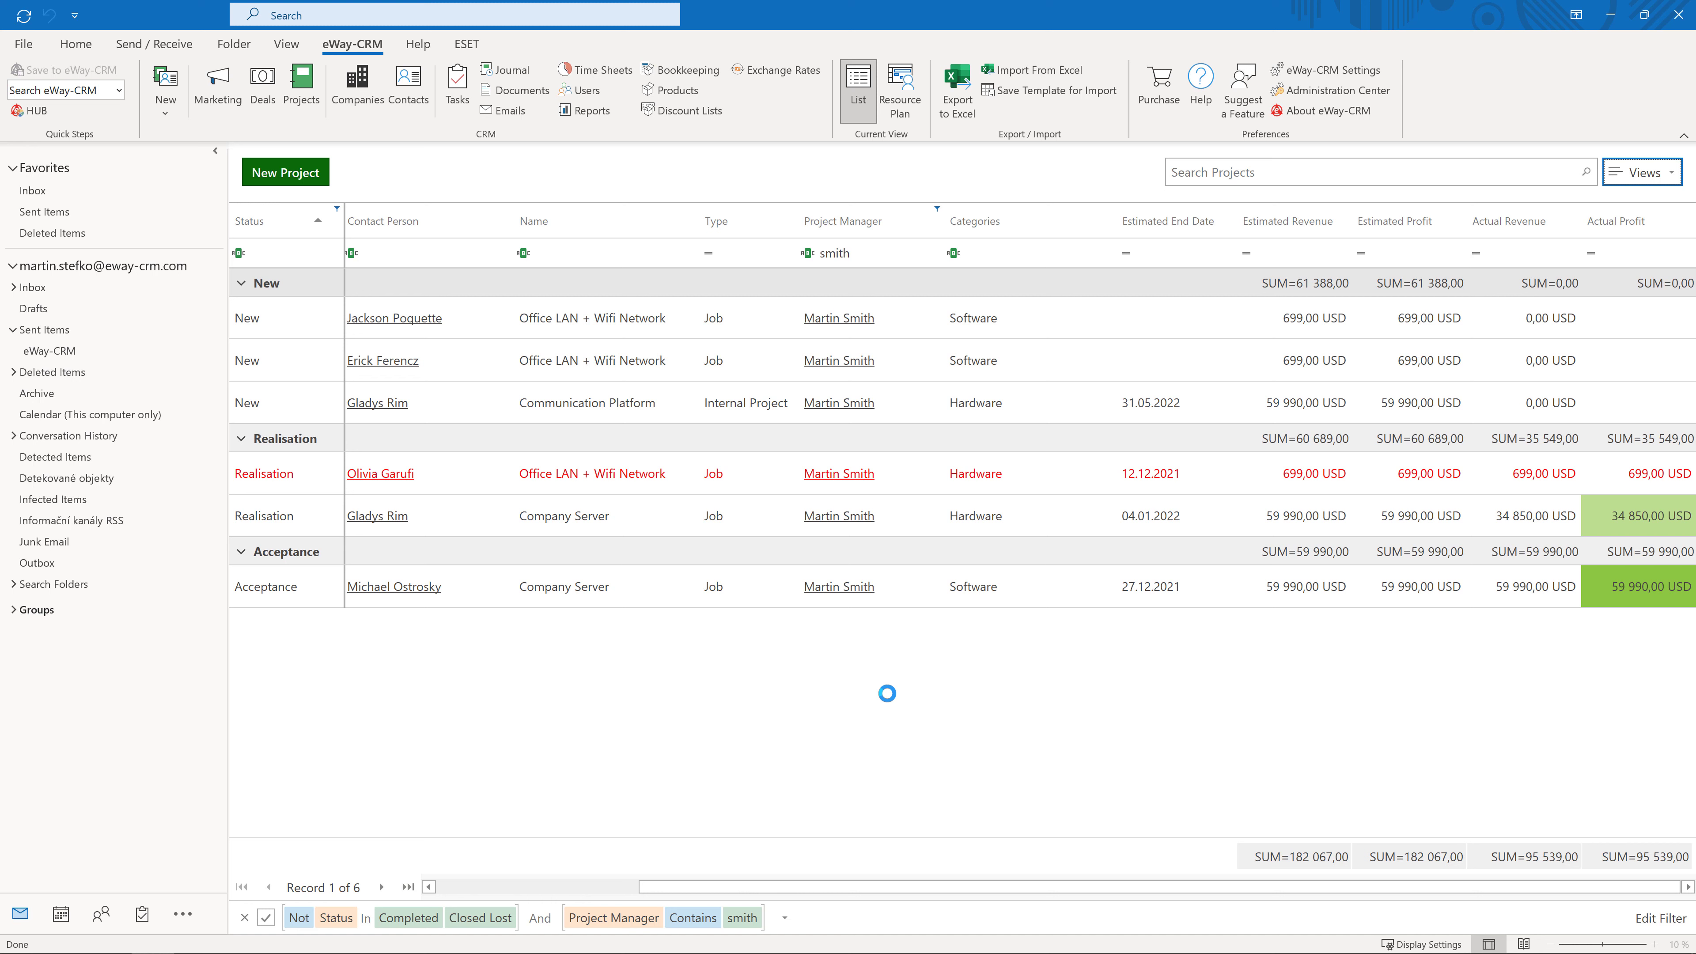
pyautogui.click(1661, 178)
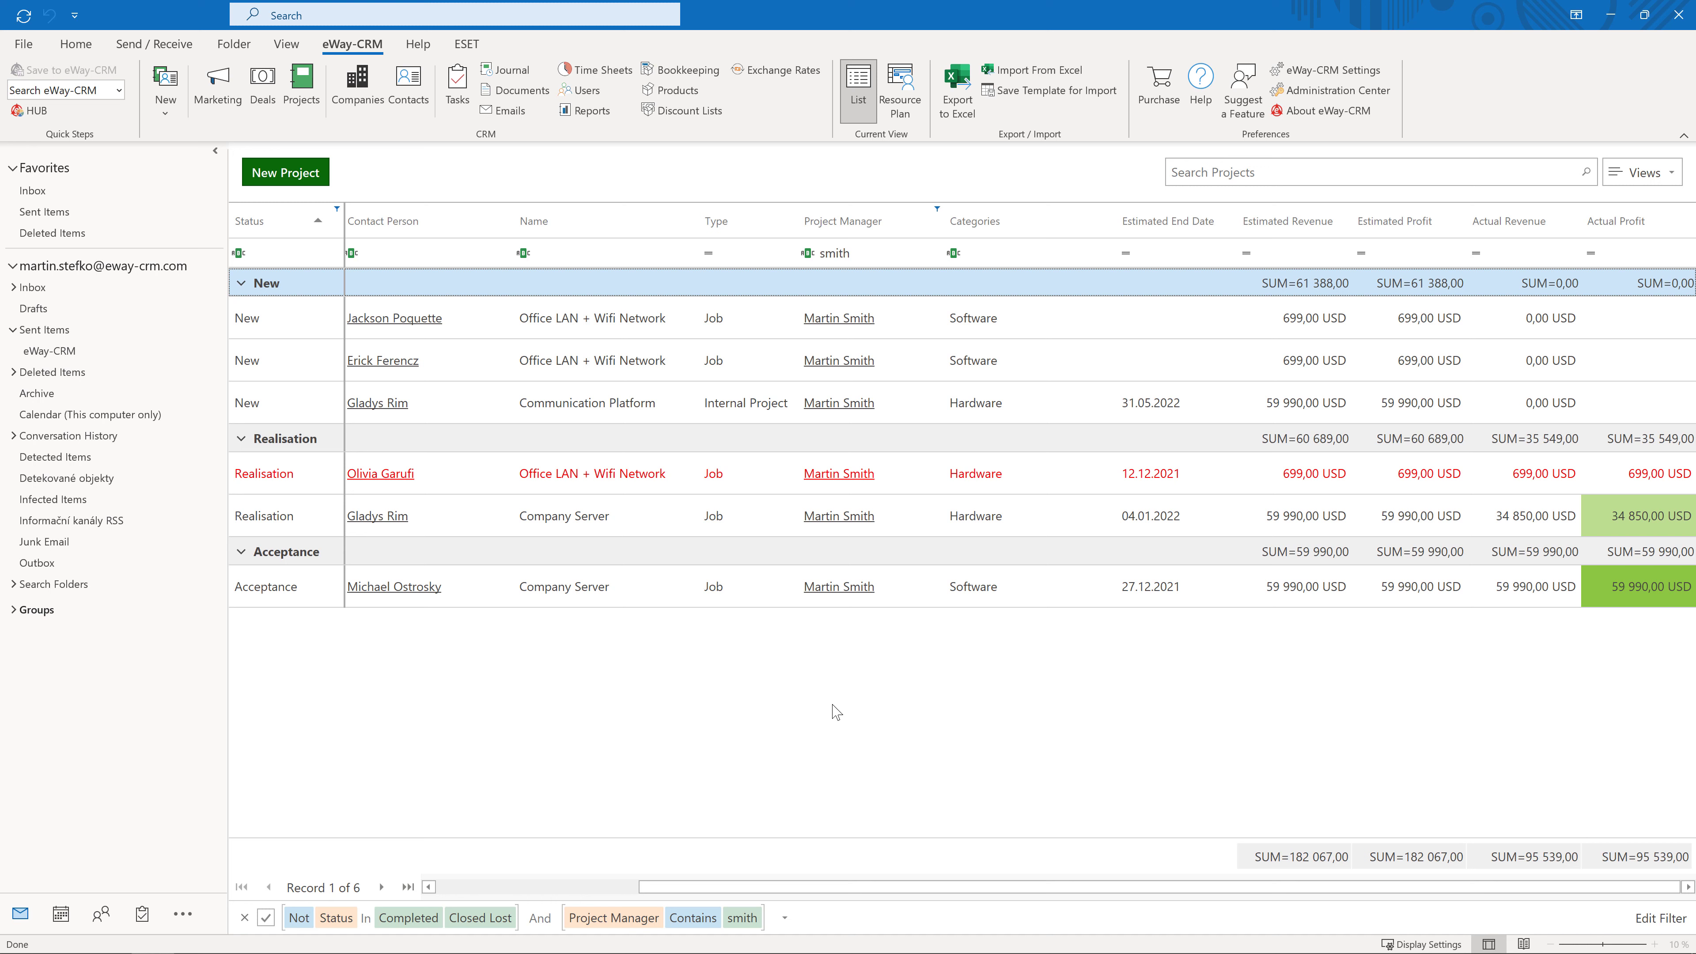
# Export the list items to a Microsoft Excel file named projects and open the exported workbook to view its Actual Profit column.
pyautogui.rightClick(833, 708)
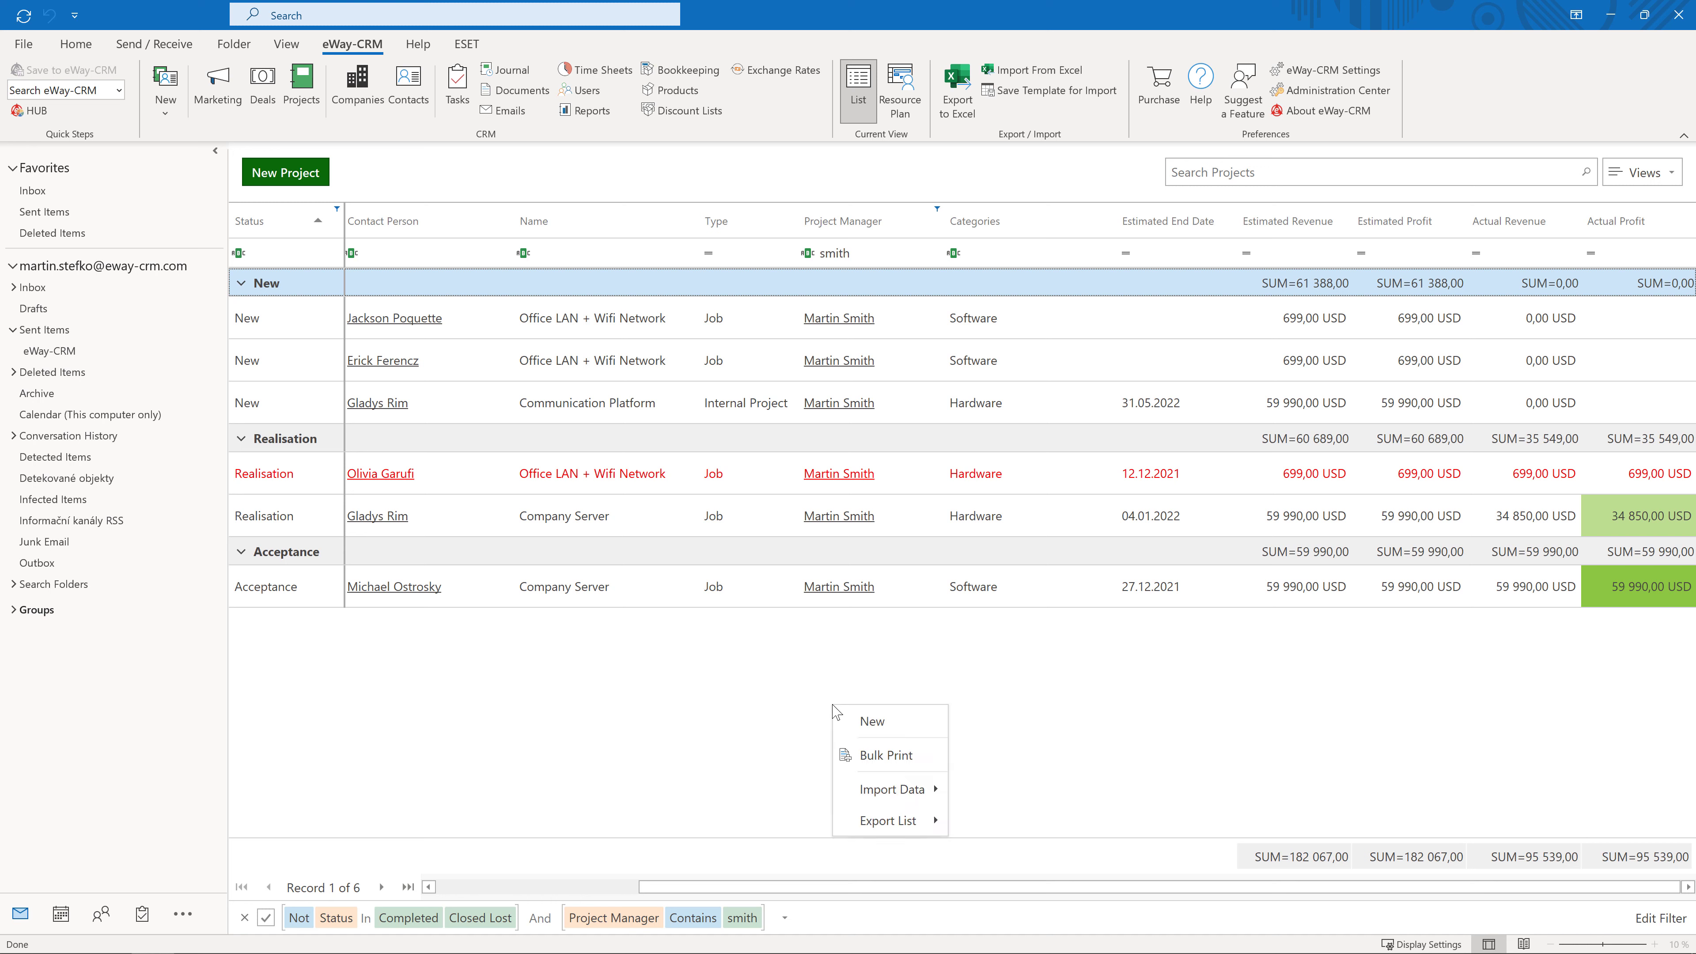
pyautogui.moveTo(912, 827)
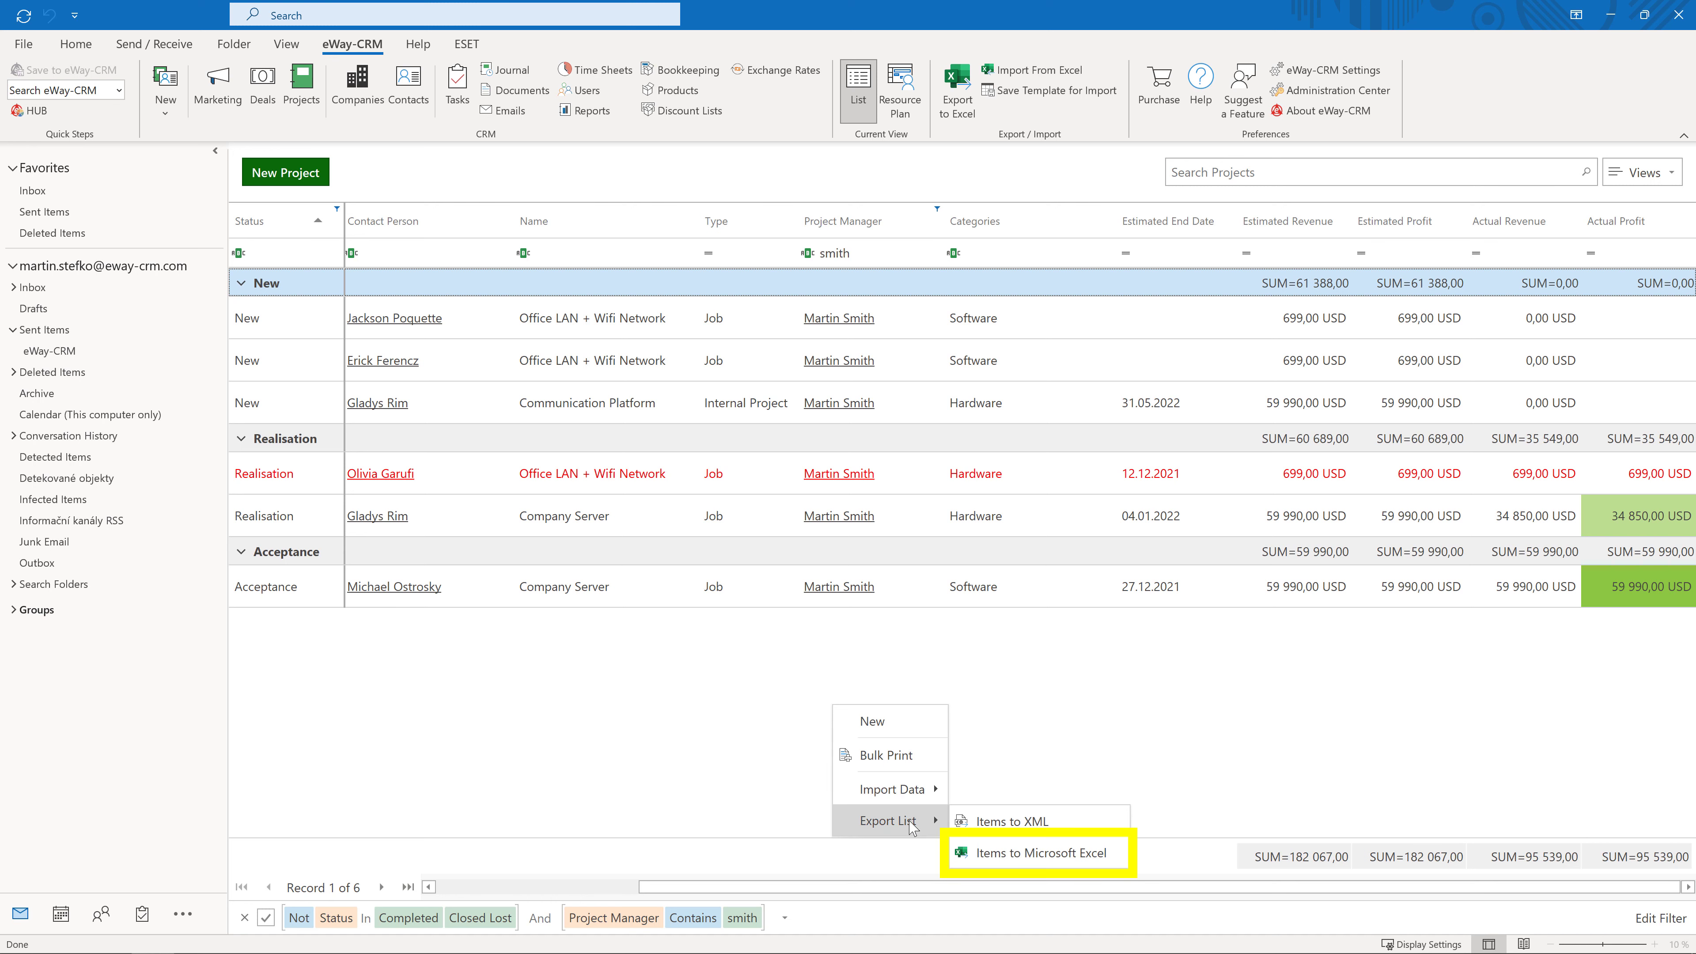
pyautogui.click(1114, 855)
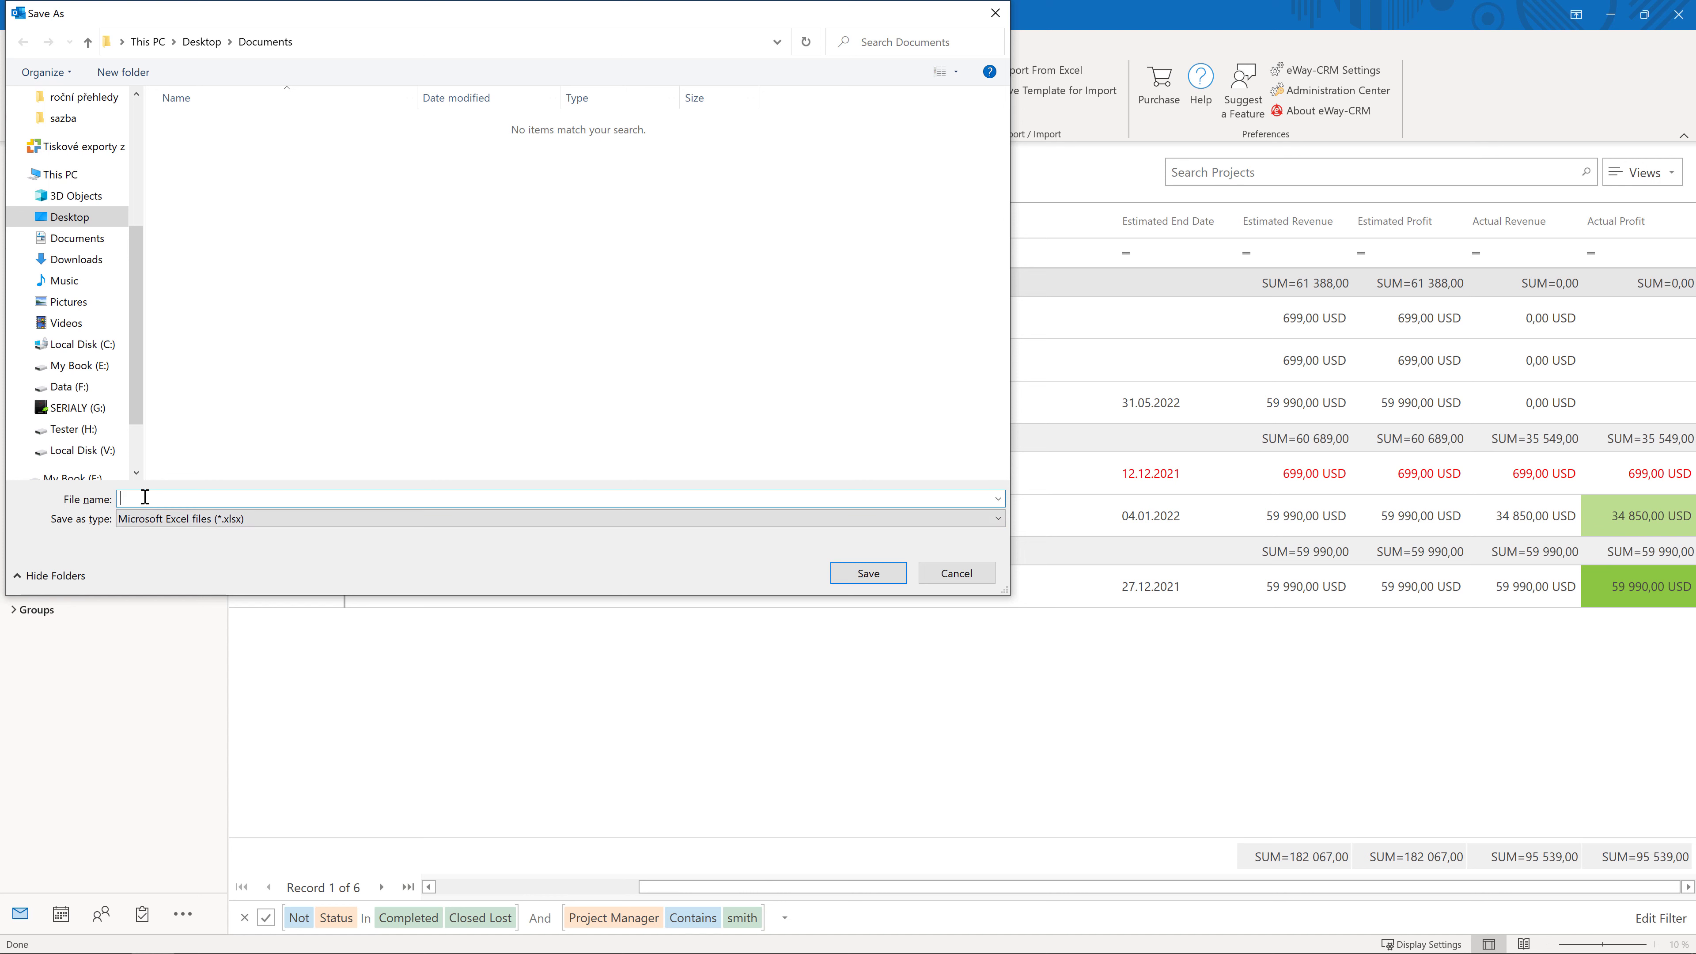
pyautogui.write('projects')
pyautogui.click(867, 573)
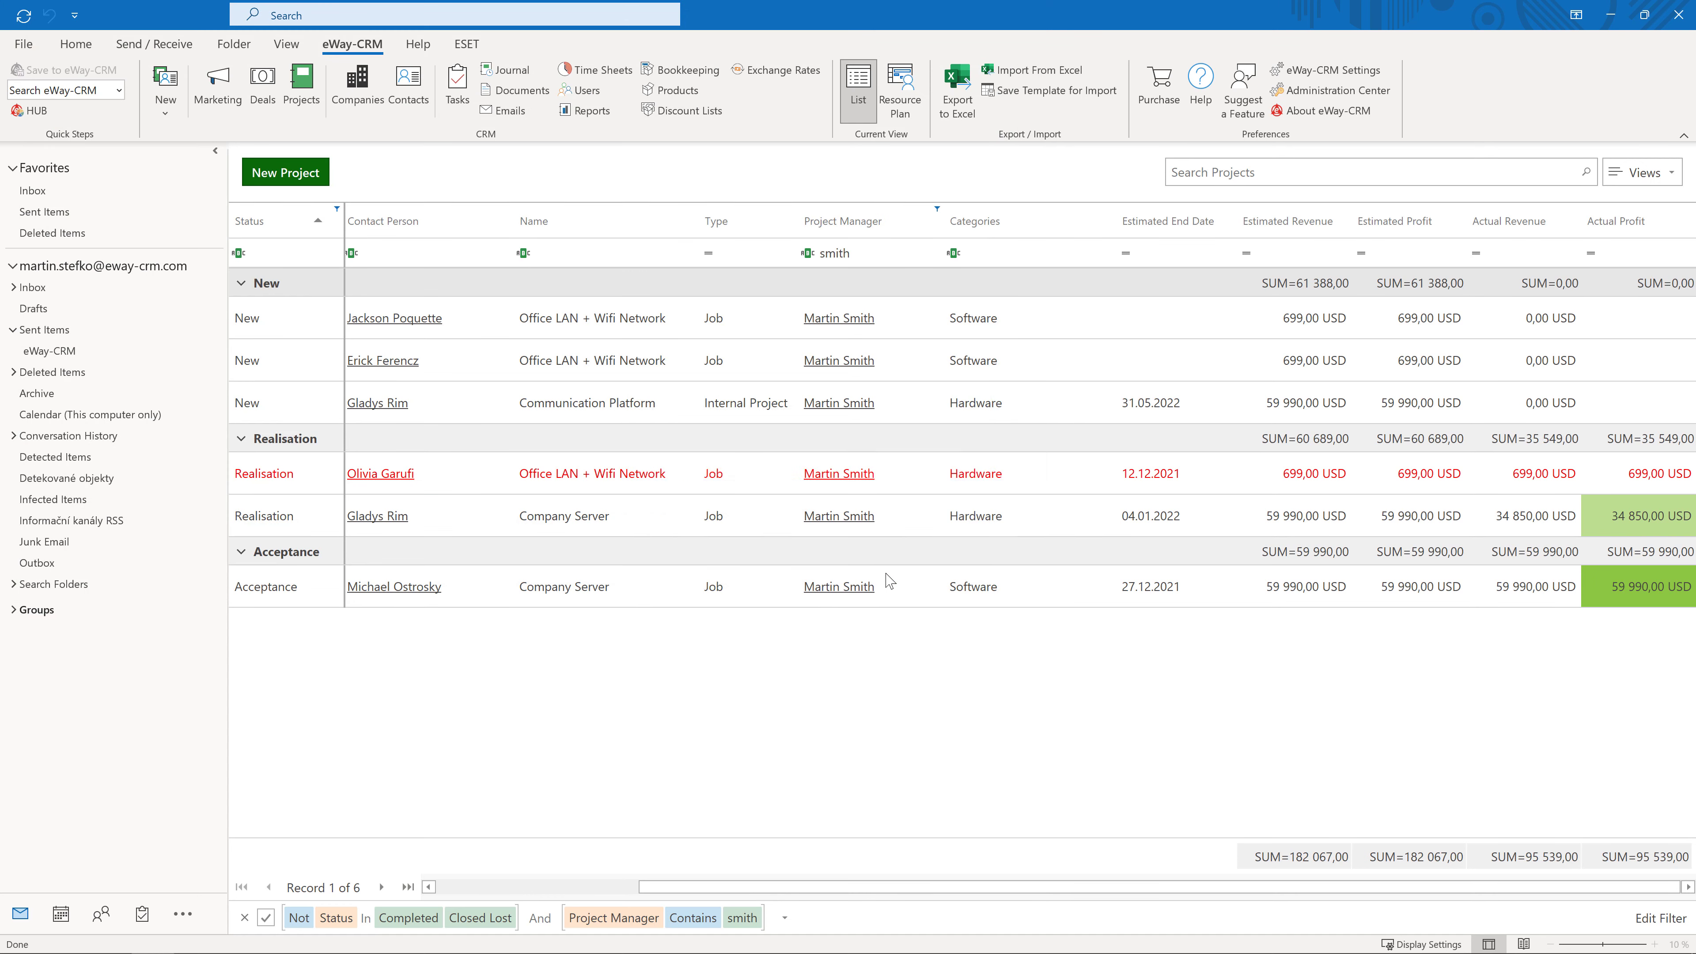
pyautogui.click(820, 523)
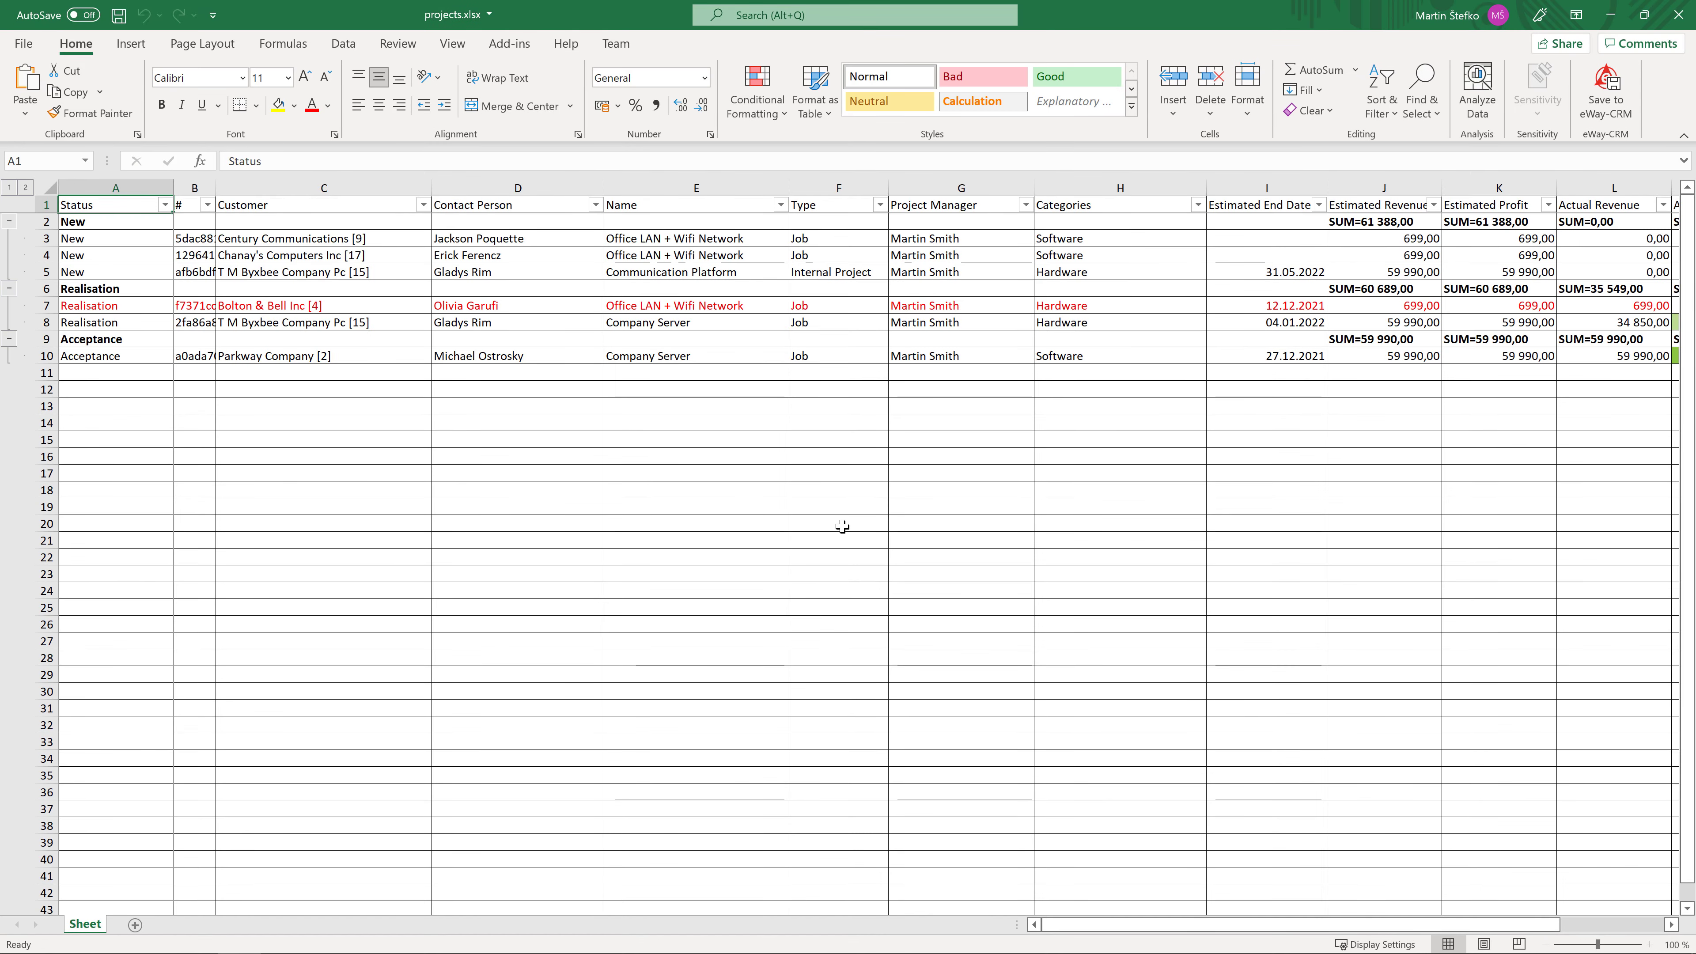
pyautogui.moveTo(1093, 926); pyautogui.dragTo(1308, 942)
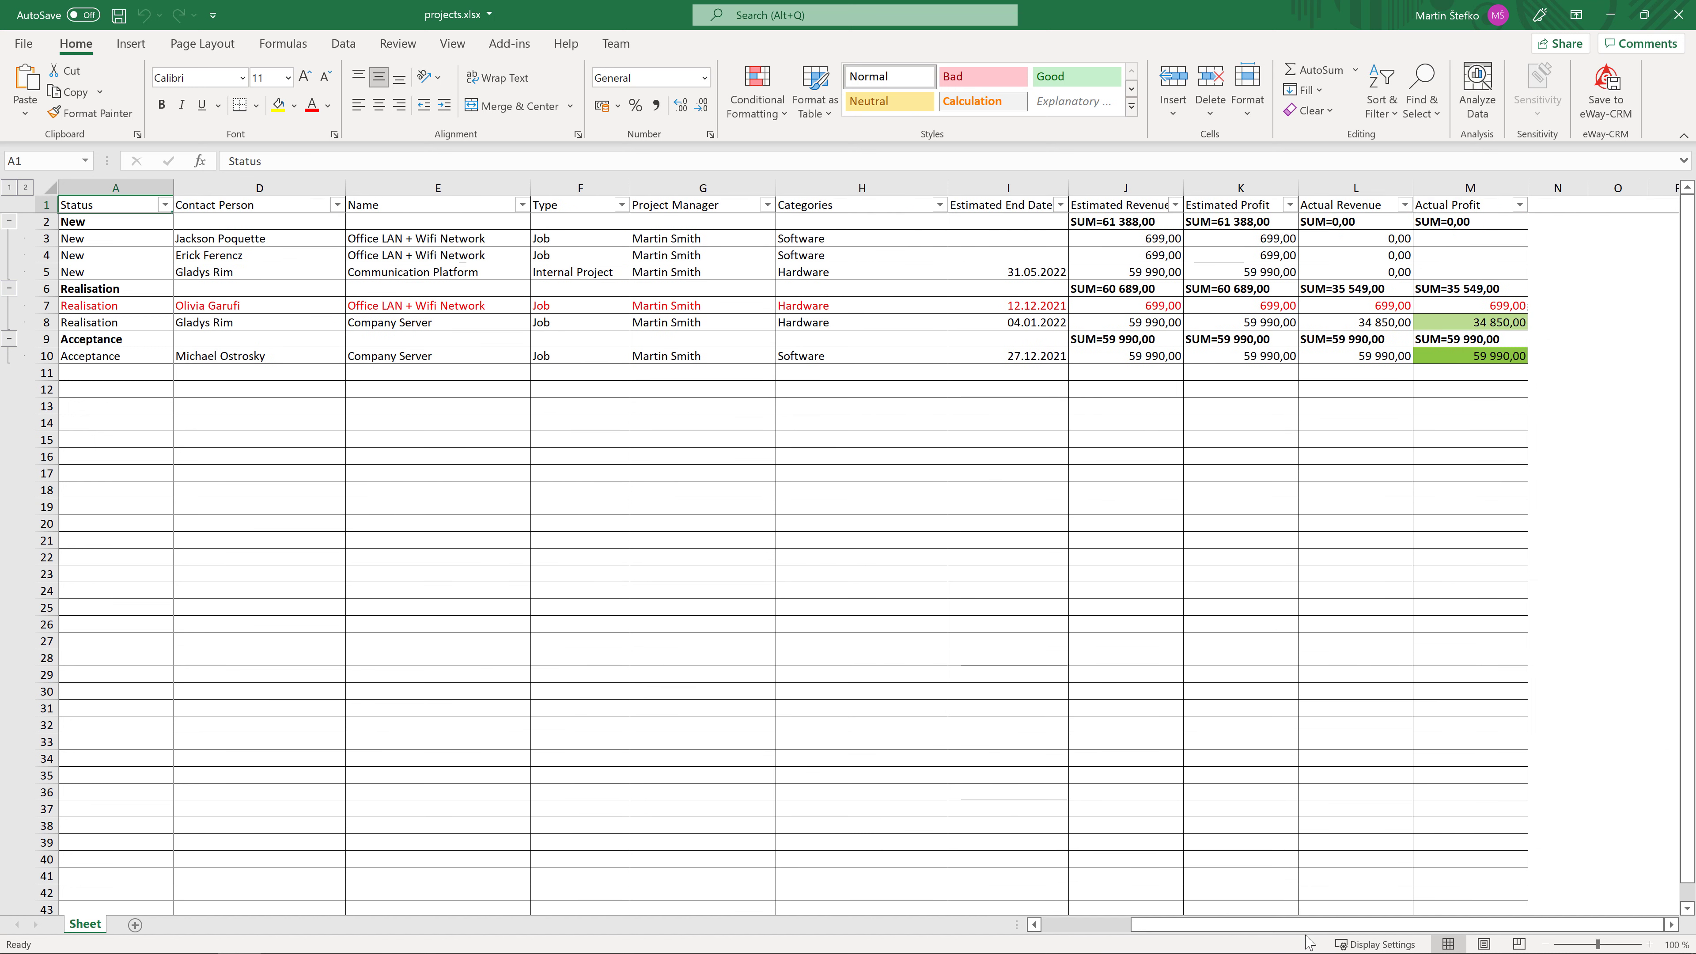